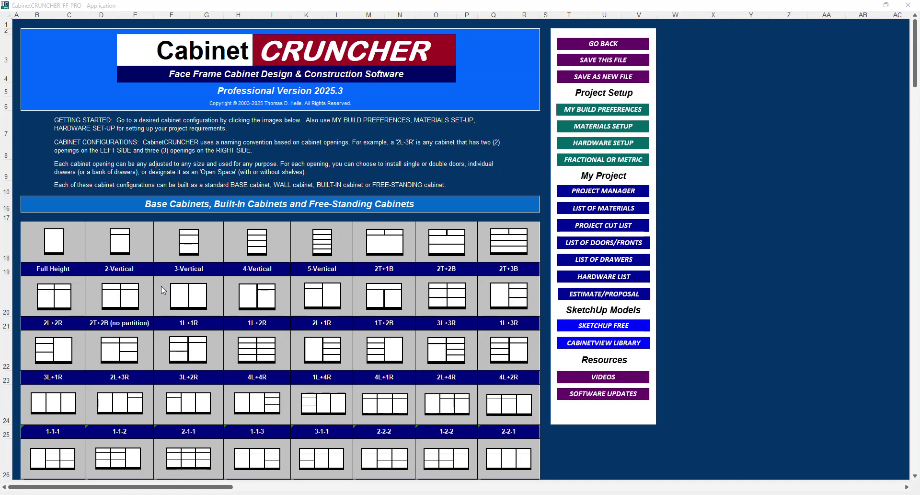
Open the 2-Vertical Base Cabinet gallery showing models 2V-1 through 2V-8 in CabinetCRUNCHER
left_click(124, 244)
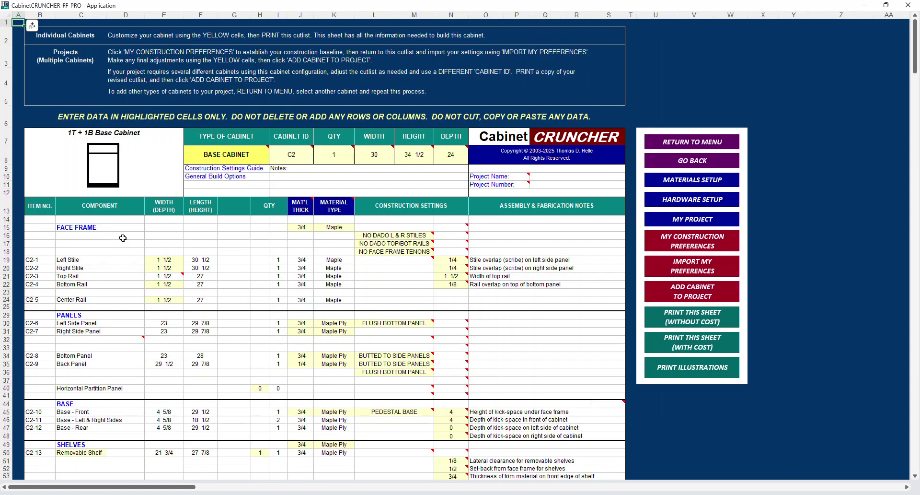
left_click(106, 186)
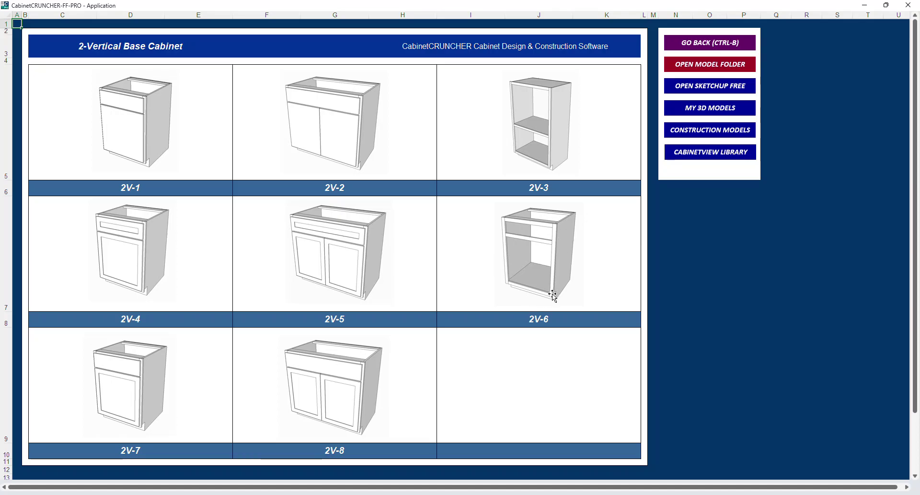
Copy the cabinet model folder's address from Explorer, then launch SketchUp Free
left_click(696, 66)
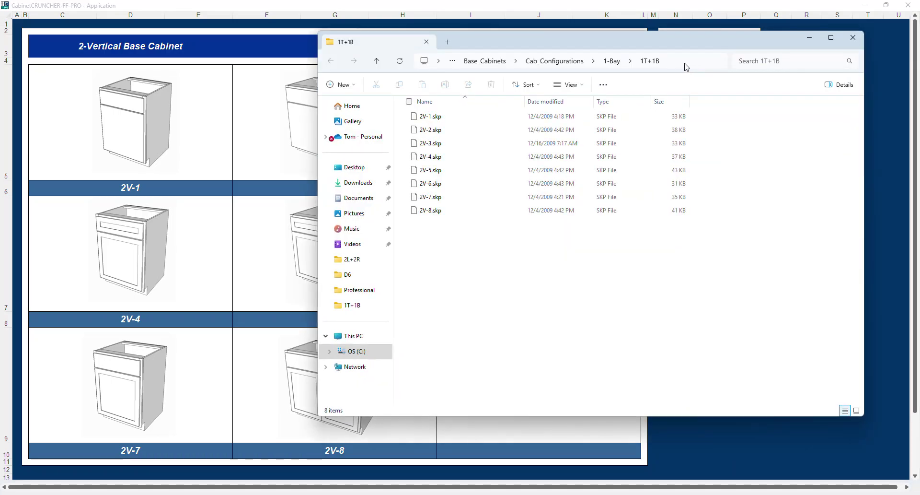
right_click(685, 65)
left_click(704, 76)
left_click(855, 39)
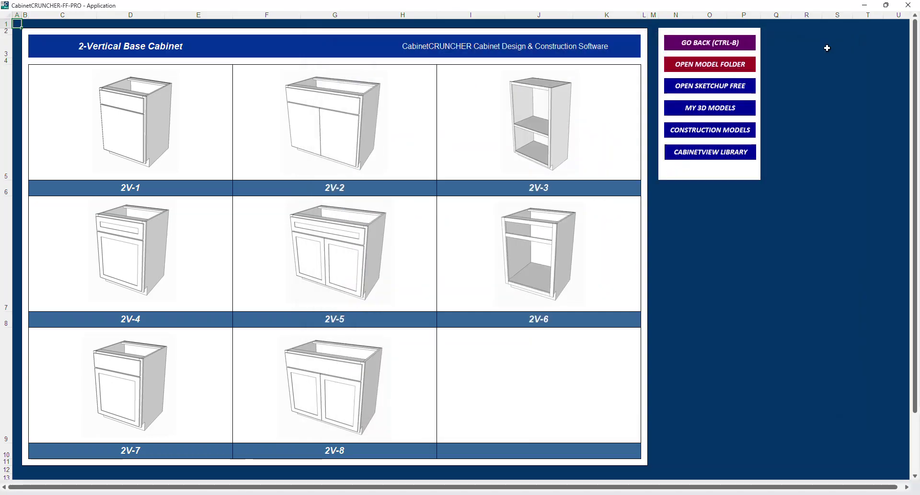
left_click(714, 91)
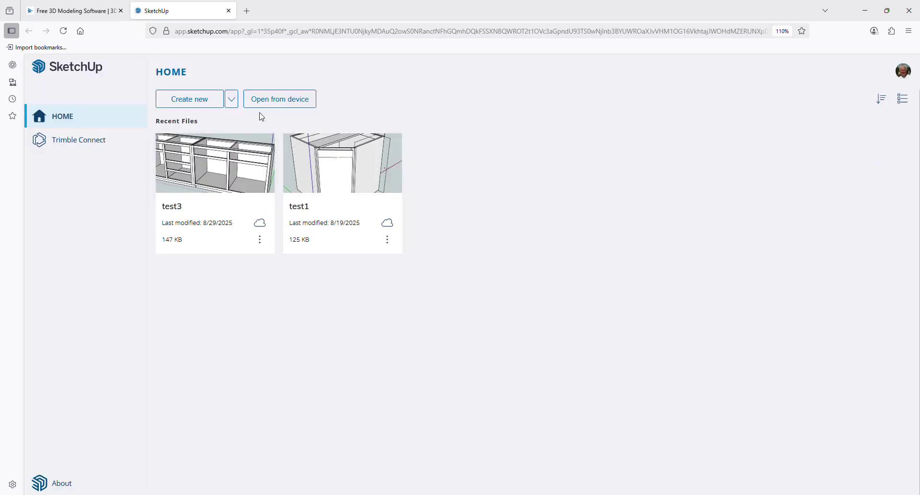
Open 2V-6.skp from the pasted model folder path in the device upload dialog
left_click(268, 98)
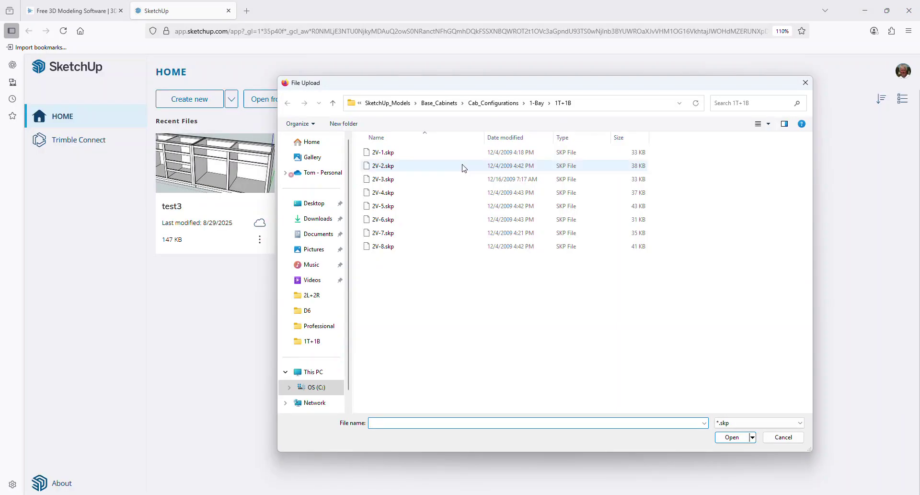
left_click(588, 103)
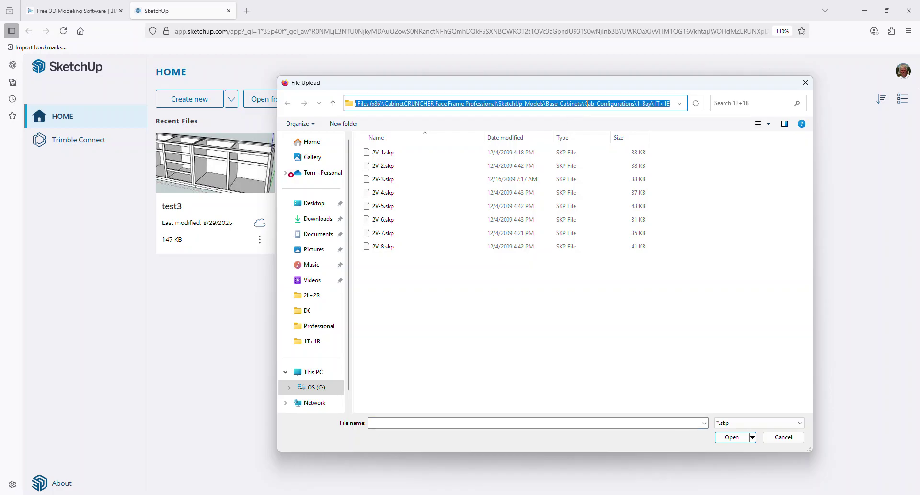
right_click(587, 103)
left_click(612, 146)
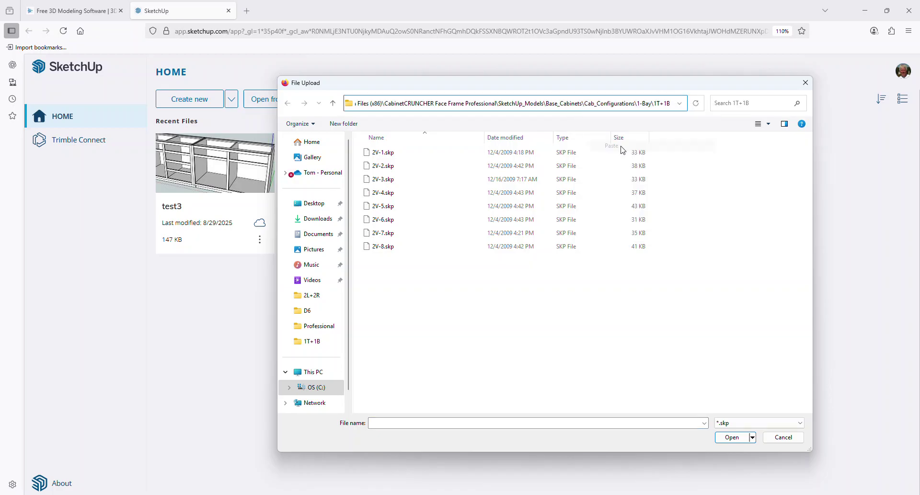
key("Return")
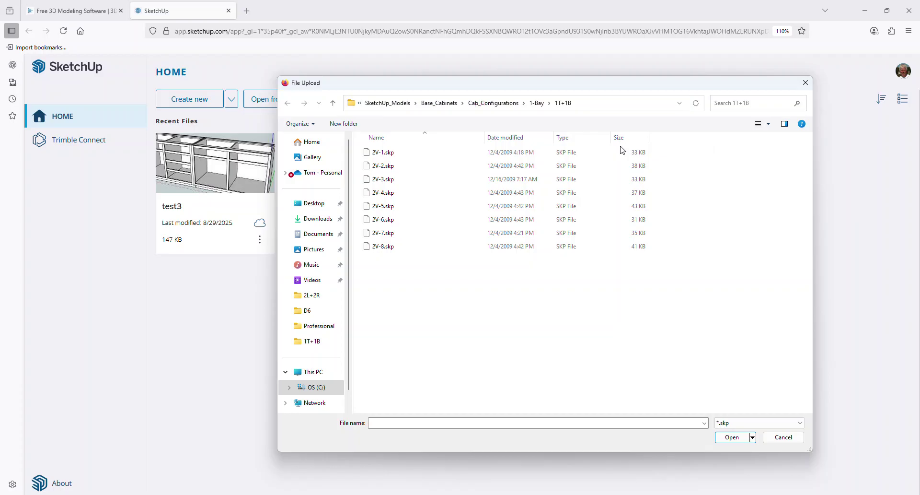
double_click(404, 221)
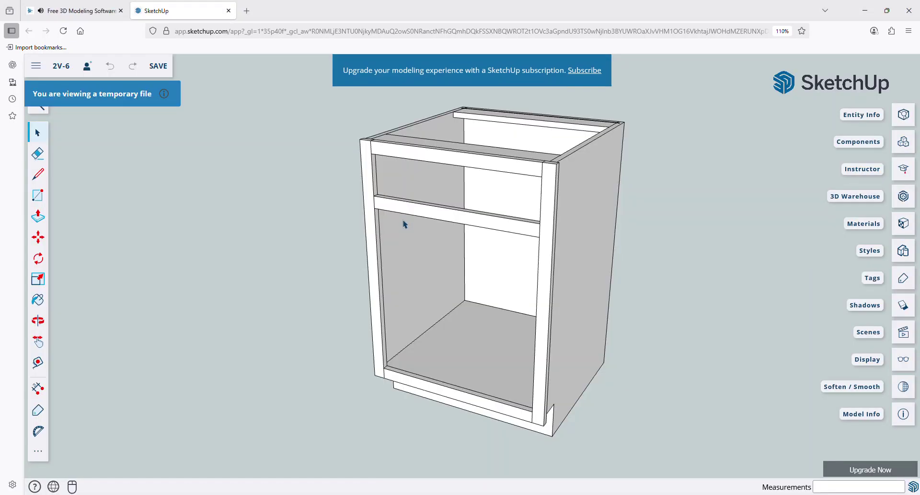
Orbit around the 2V-6 cabinet to inspect its side and front panel
key("o")
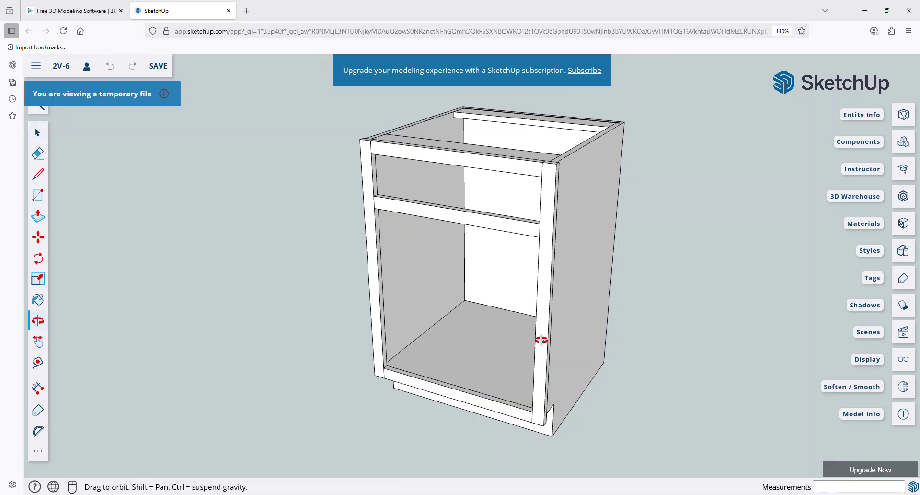
left_click_drag(541, 343, 553, 329)
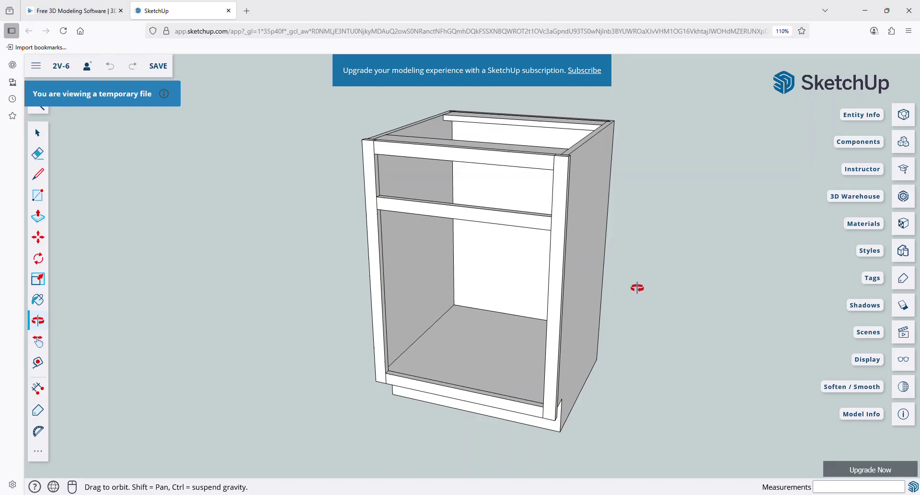
left_click_drag(637, 288, 339, 306)
Hide the cabinet's front panel to expose the interior
key("space")
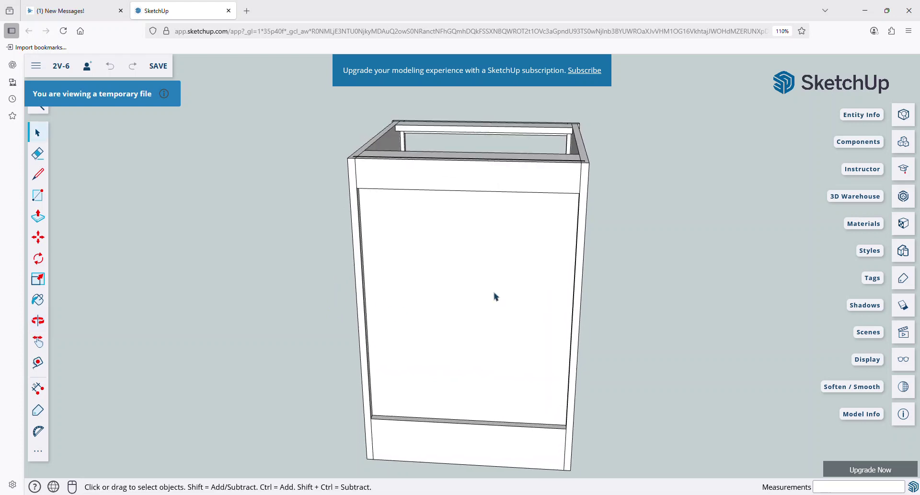
right_click(494, 282)
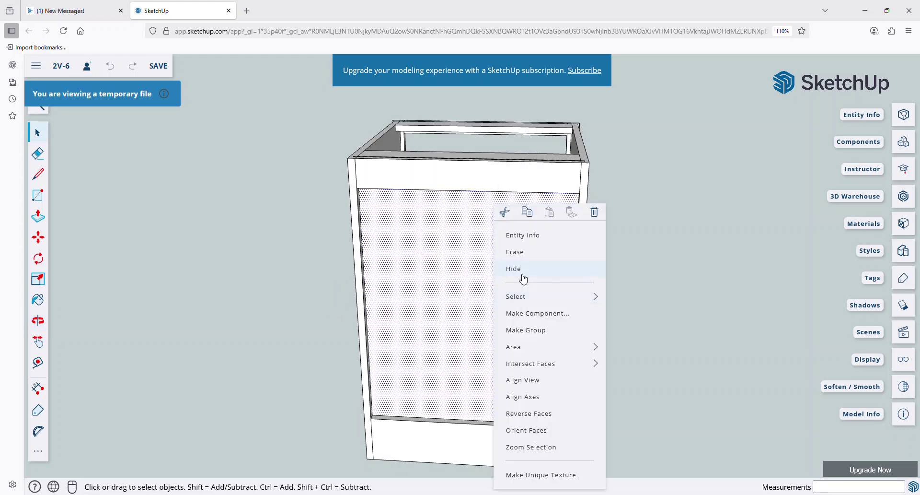
left_click(509, 274)
right_click(502, 265)
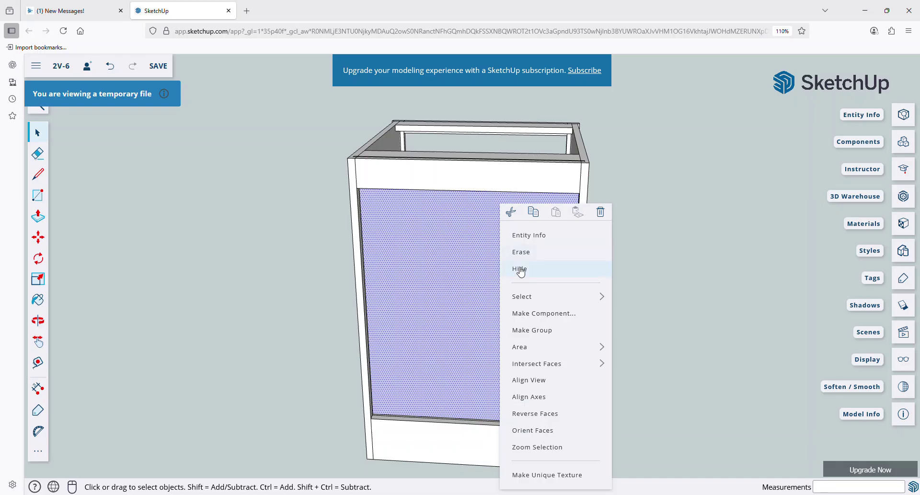
left_click(520, 270)
Place a guide line 0.25 in from the back top rail's edge
key("o")
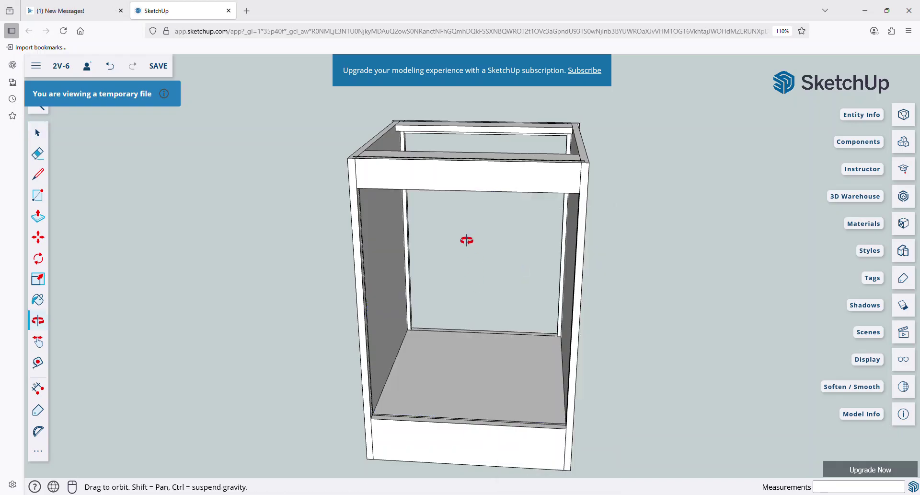
left_click_drag(461, 227, 466, 303)
scroll(460, 202, "up", 10)
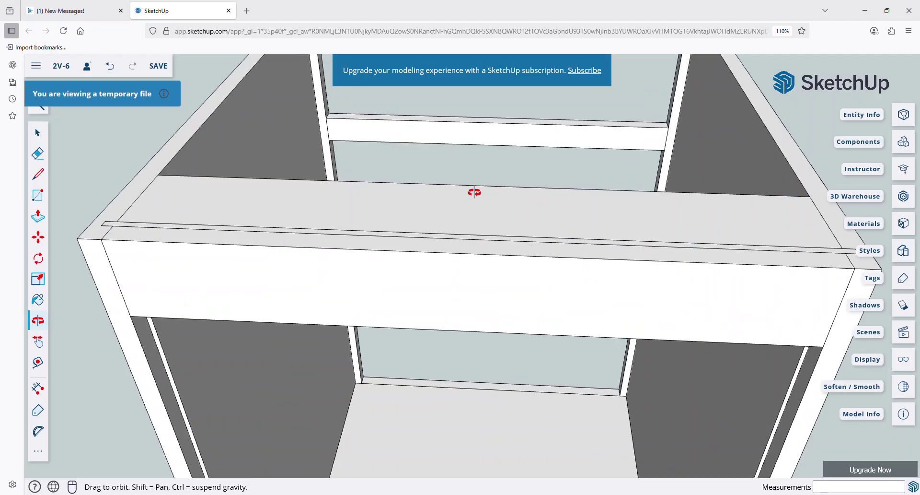
scroll(474, 192, "up", 3)
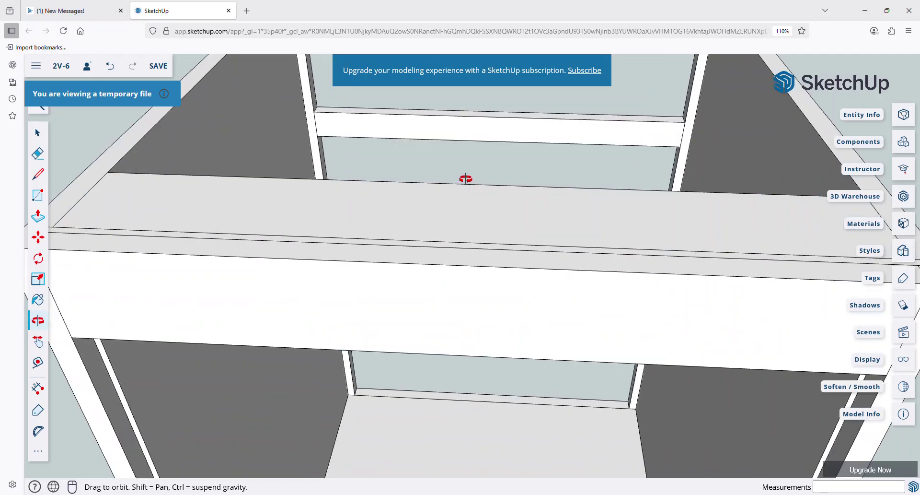
key("t")
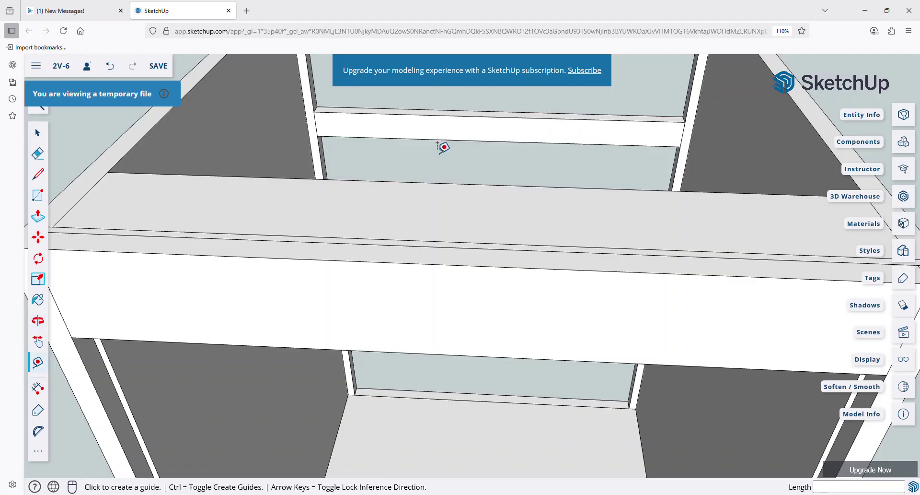
scroll(411, 118, "up", 2)
left_click(408, 107)
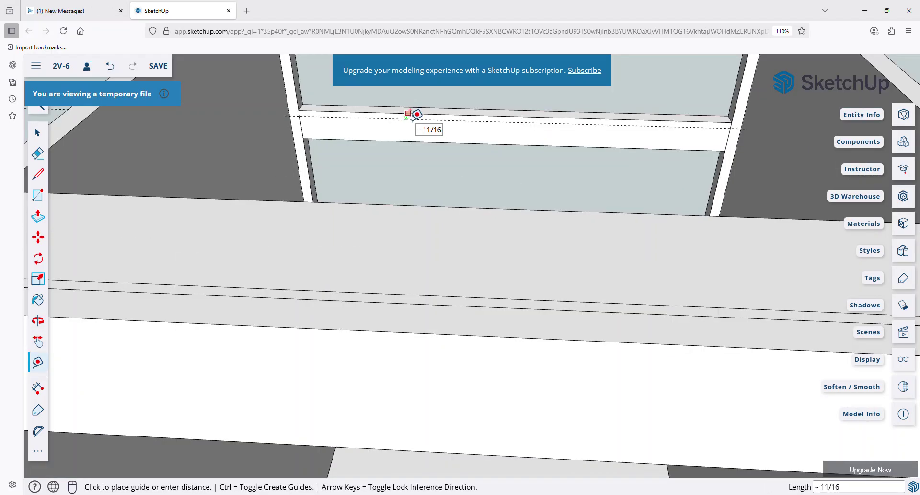
left_click(415, 117)
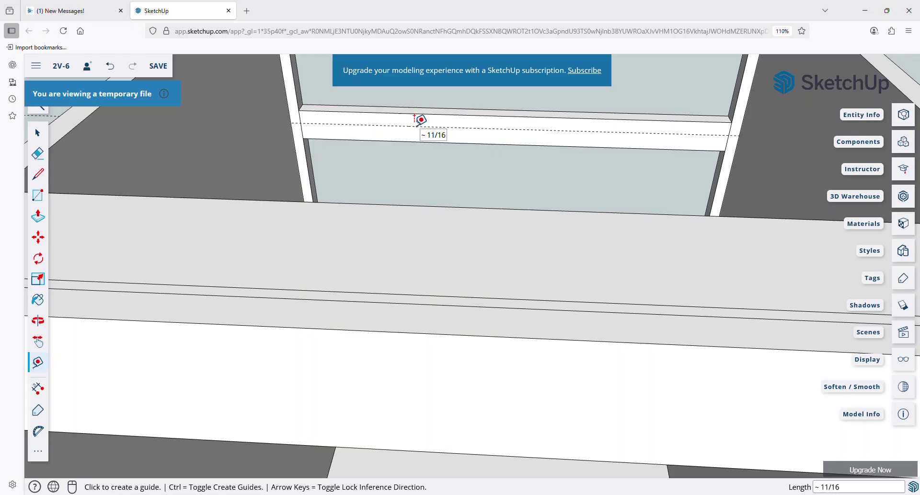
type(".25")
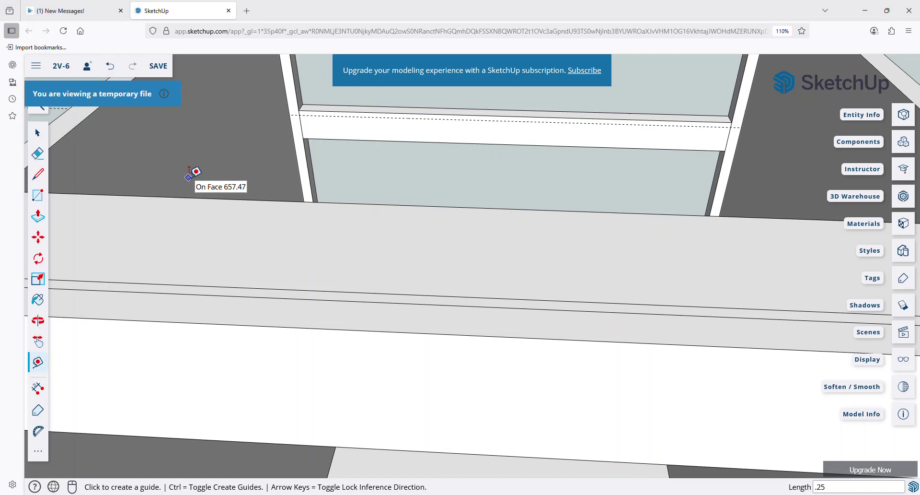
key("r")
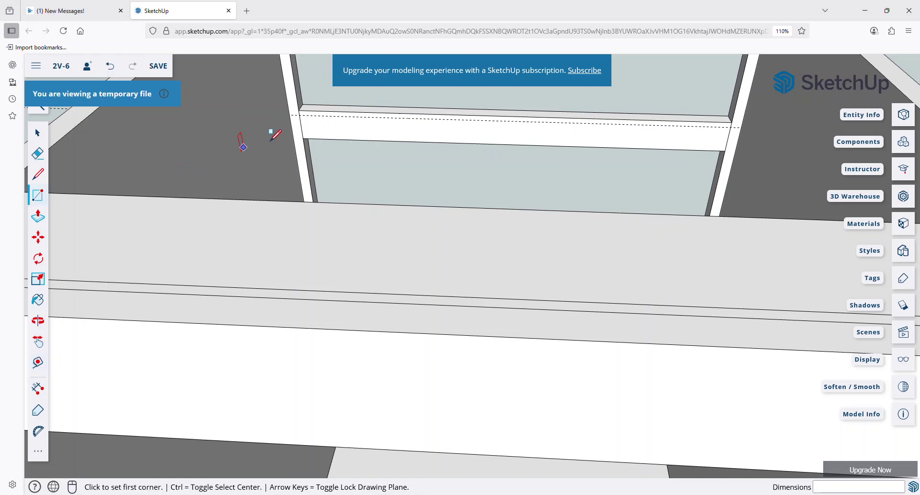
Draw a 0.75 by 22 rectangle along the back top rail, then begin another at the frame corner
left_click(289, 114)
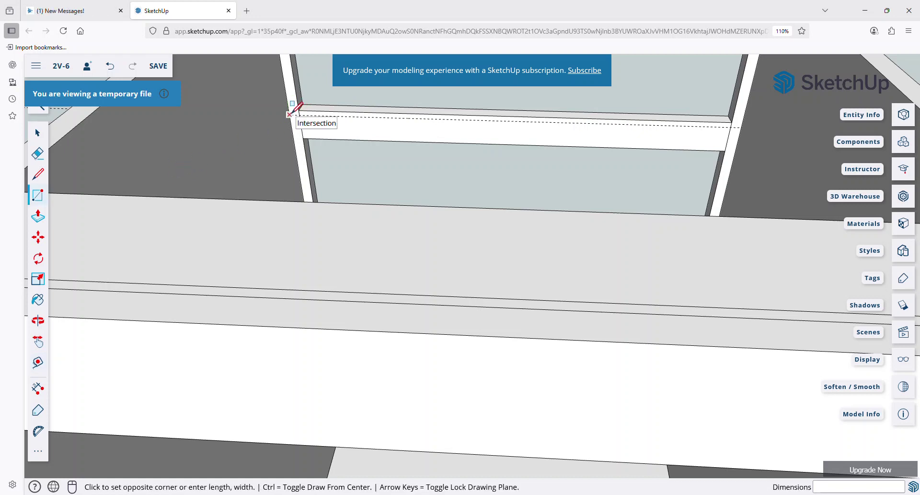
left_click(740, 138)
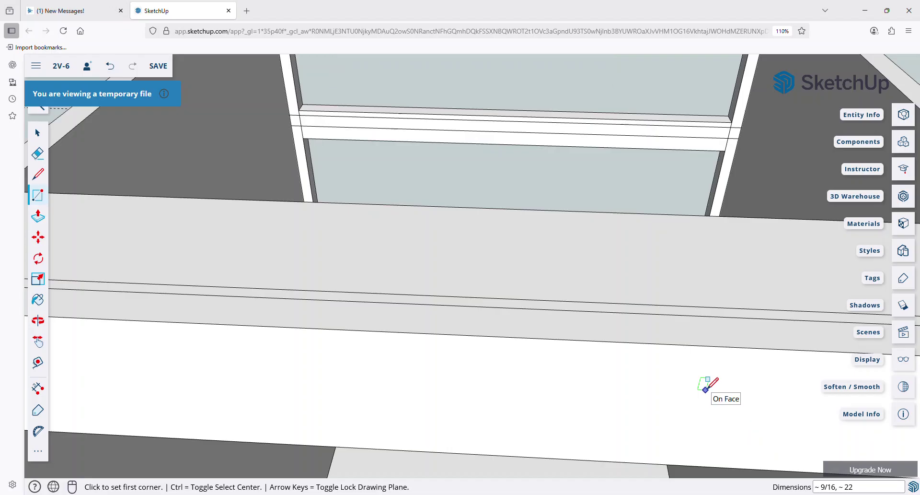
type(".75,22")
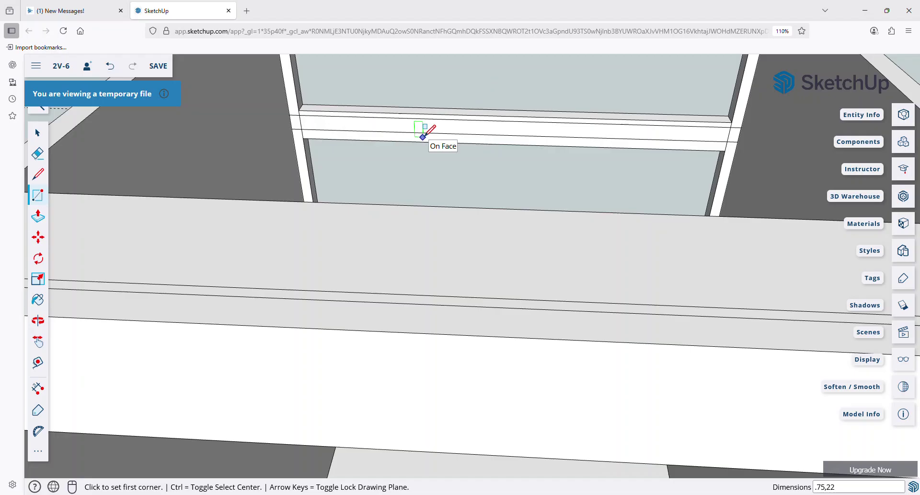
left_click(301, 122)
scroll(305, 119, "up", 3)
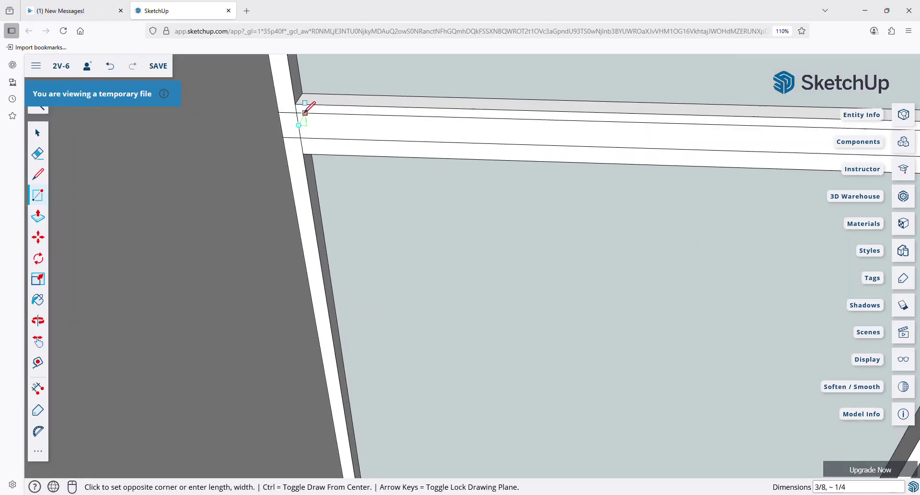
Push/pull the narrow face under the upper front rail out 22 1/4
key("e")
scroll(301, 117, "down", 3)
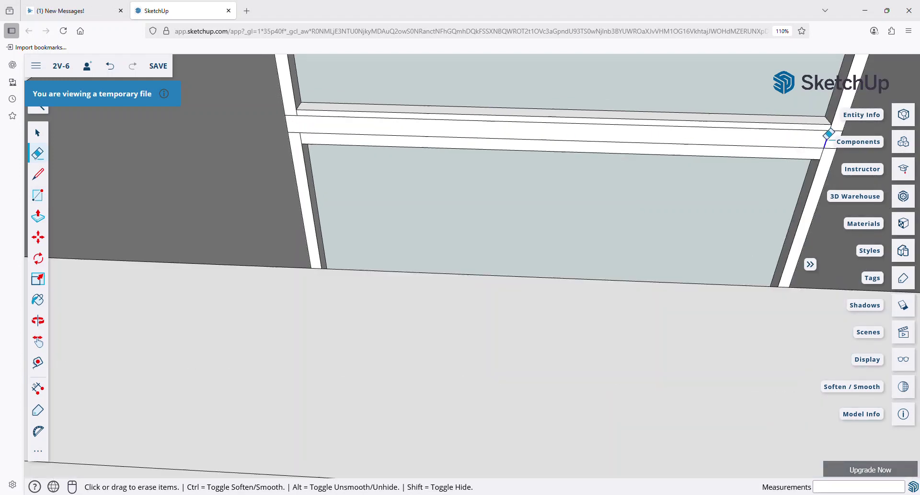
scroll(709, 145, "down", 3)
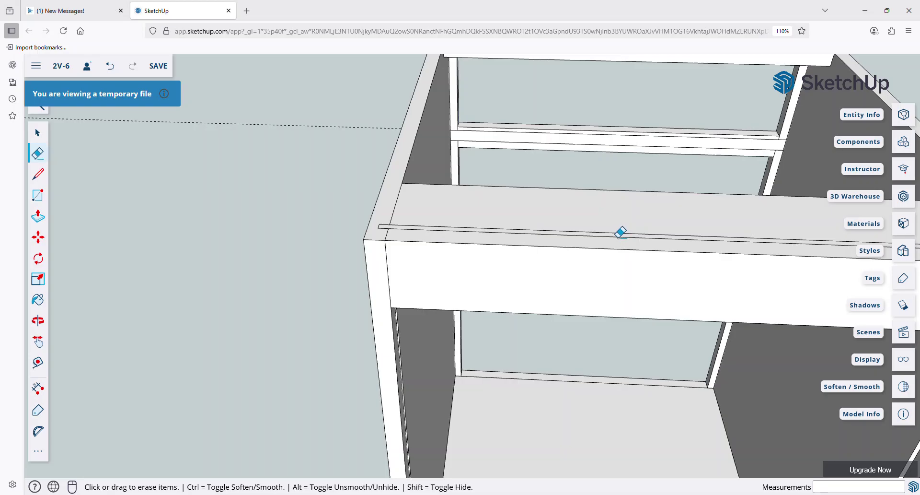
middle_click_drag(622, 238, 500, 283)
key("p")
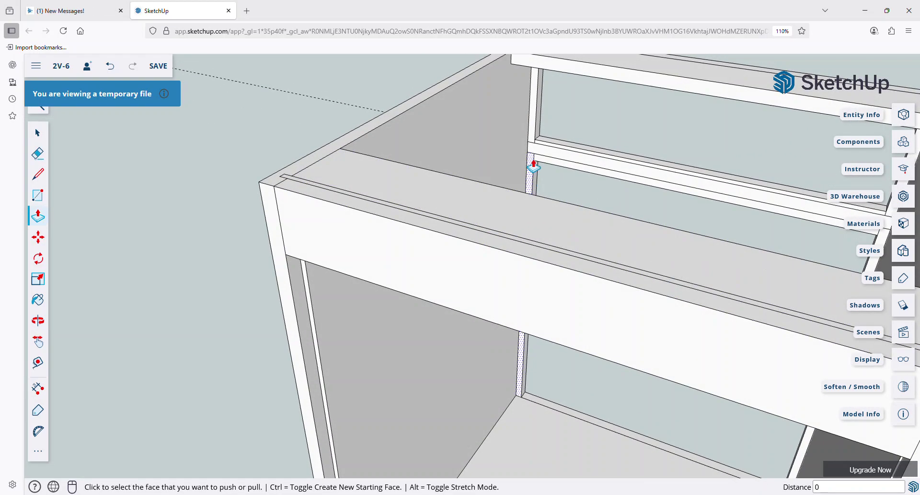
left_click(543, 158)
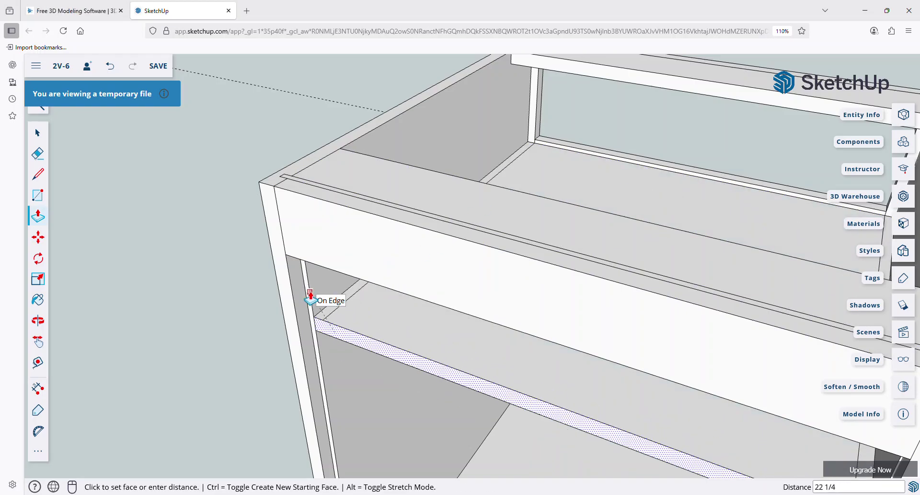
left_click(311, 296)
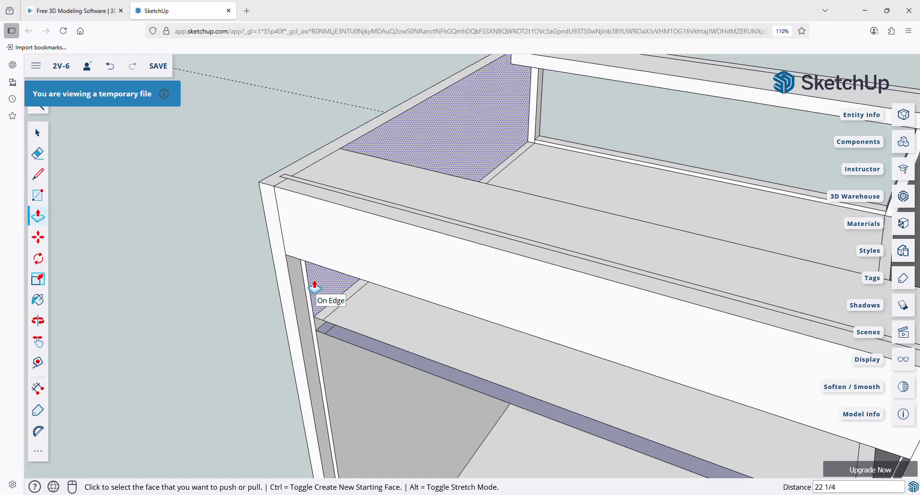
Zoom out and pan to see the whole cabinet, with the Display panel open
scroll(313, 288, "down", 4)
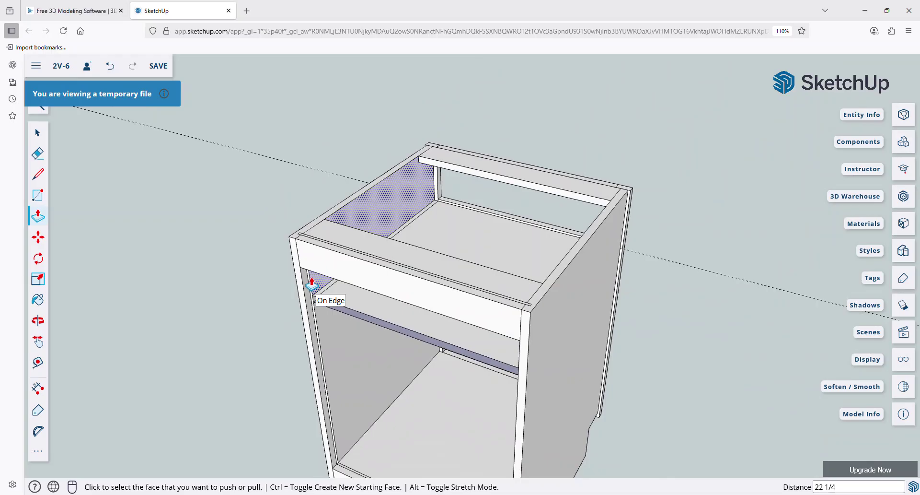
key("h")
left_click_drag(447, 376, 445, 317)
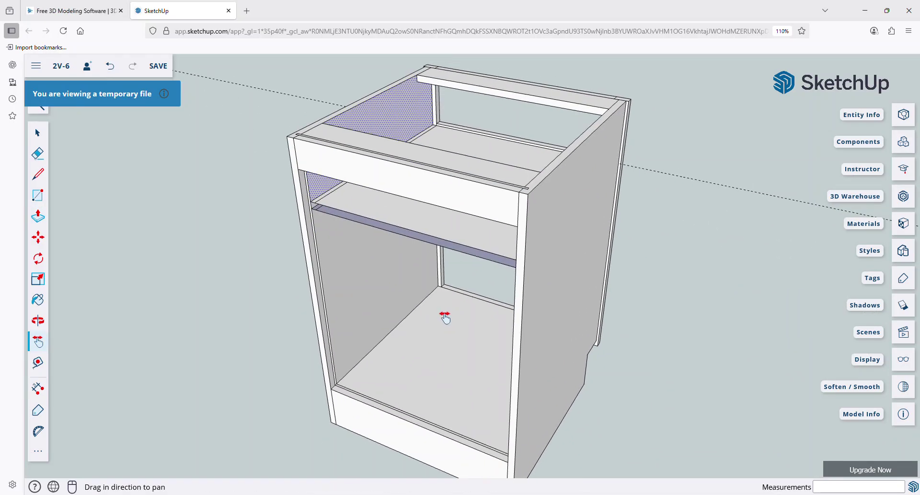
scroll(441, 316, "down", 2)
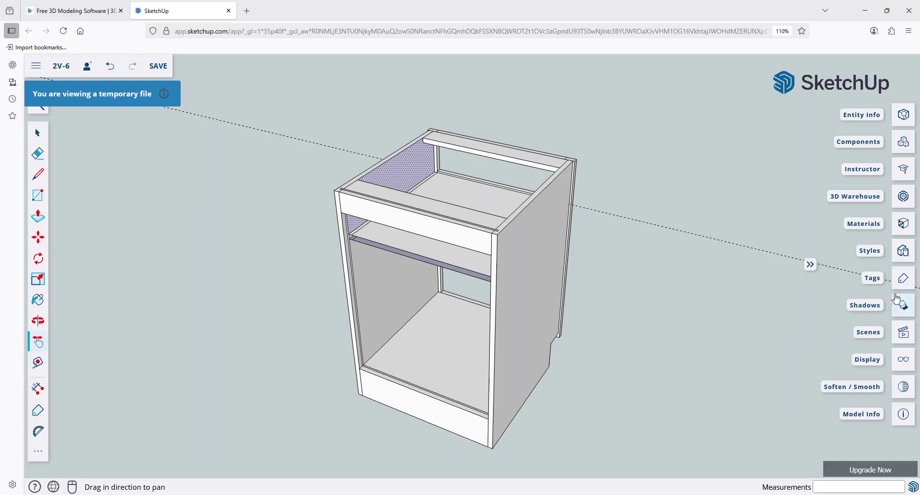
left_click(905, 360)
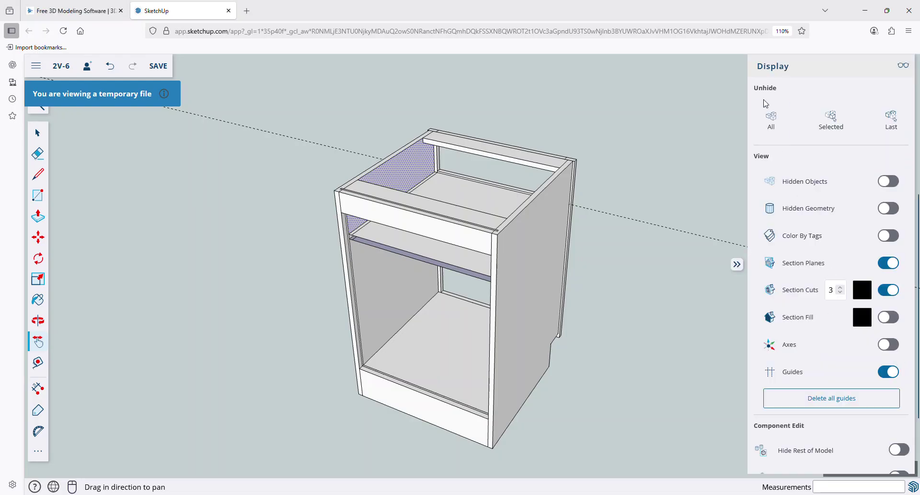
Unhide all parts and delete every guide line from the model
left_click(772, 120)
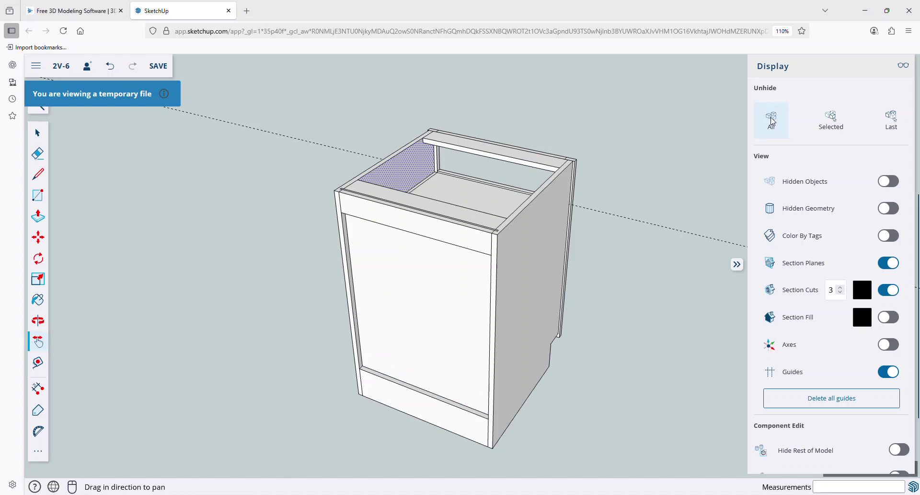
left_click(820, 403)
key("o")
mouse_move(661, 217)
left_mouse_down()
mouse_move(398, 262)
mouse_move(425, 256)
mouse_move(460, 296)
mouse_move(236, 252)
mouse_move(468, 291)
mouse_move(519, 351)
mouse_move(450, 269)
mouse_move(473, 313)
left_mouse_up()
scroll(454, 248, "up", 3)
Erase the stray edge on the inner shelf and reframe the cabinet
key("e")
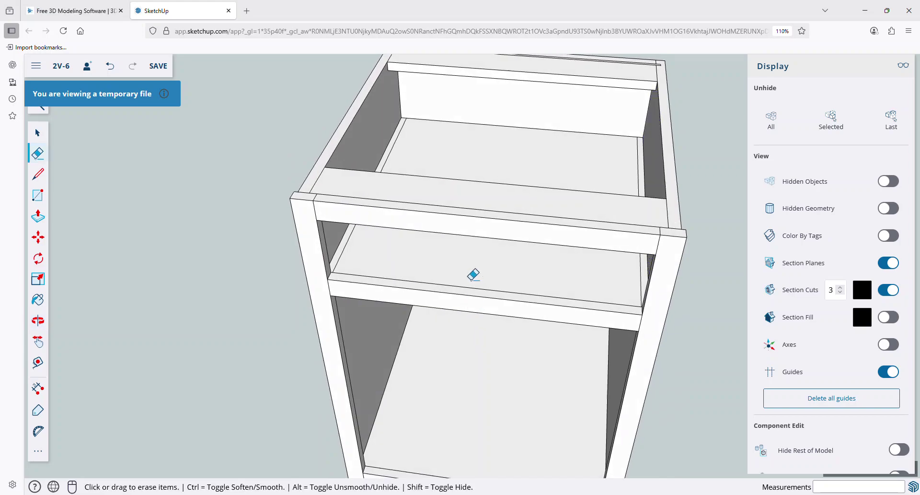
left_click(391, 147)
scroll(639, 159, "down", 5)
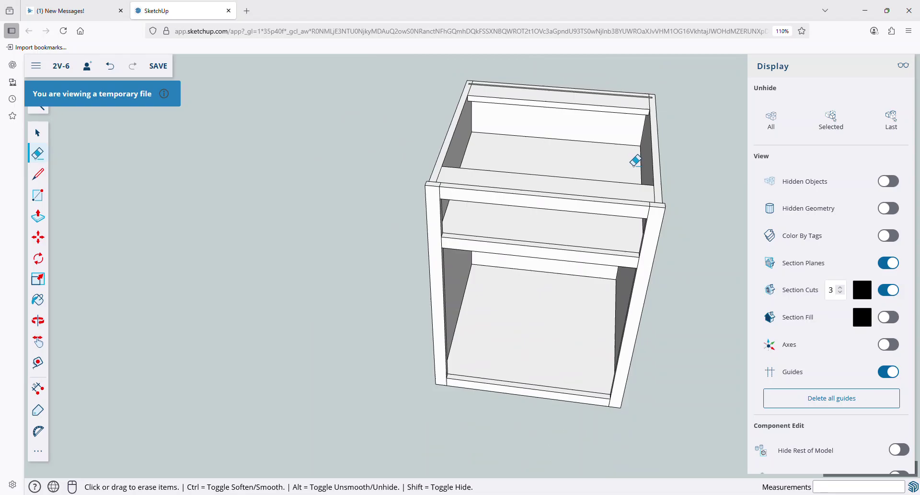
key("o")
mouse_move(570, 365)
left_mouse_down()
mouse_move(524, 282)
mouse_move(503, 317)
mouse_move(527, 313)
left_mouse_up()
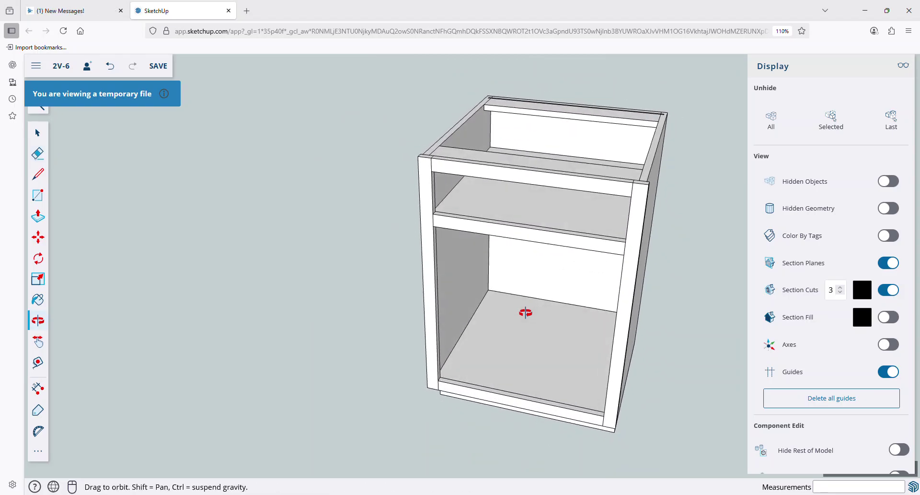
key("h")
left_click_drag(558, 271, 496, 286)
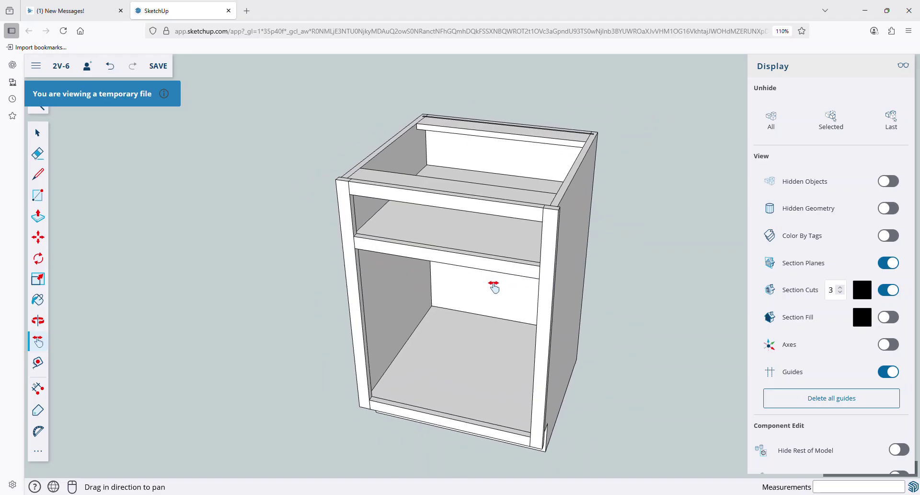
key("p")
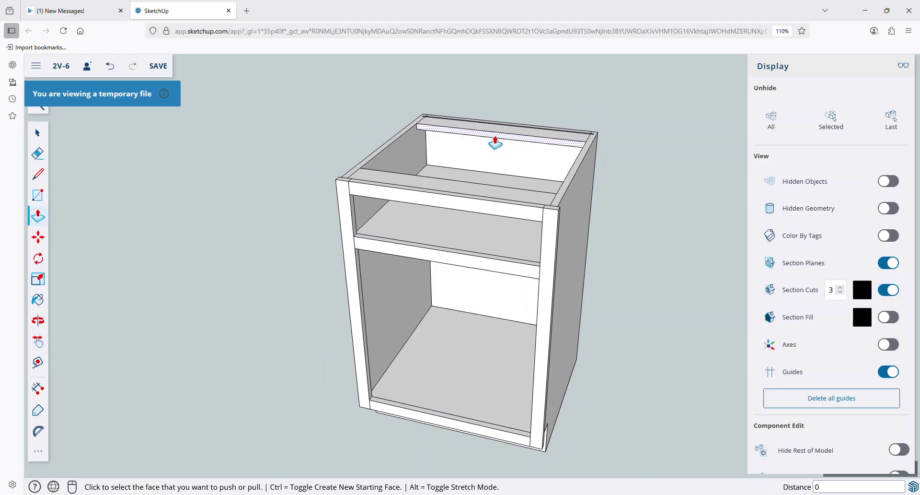
Pull the back top rail forward 16 1/4 into a full top panel and erase its seam
left_click(495, 142)
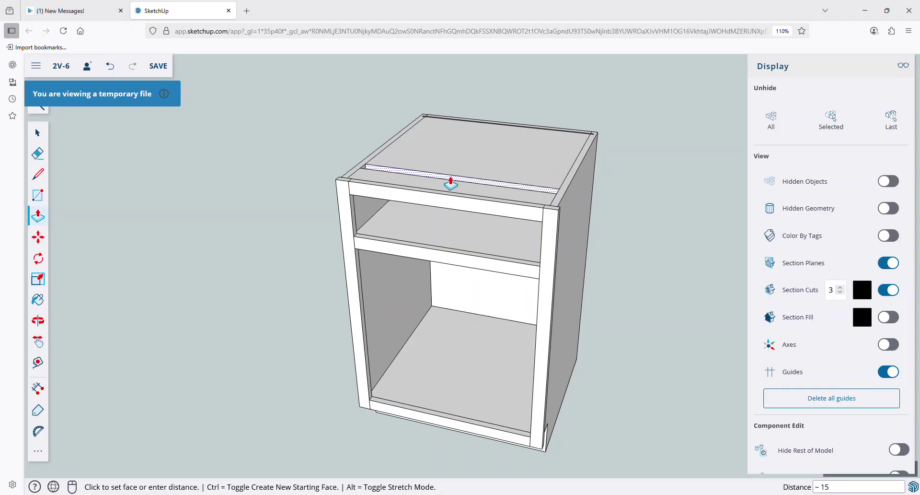
left_click(448, 188)
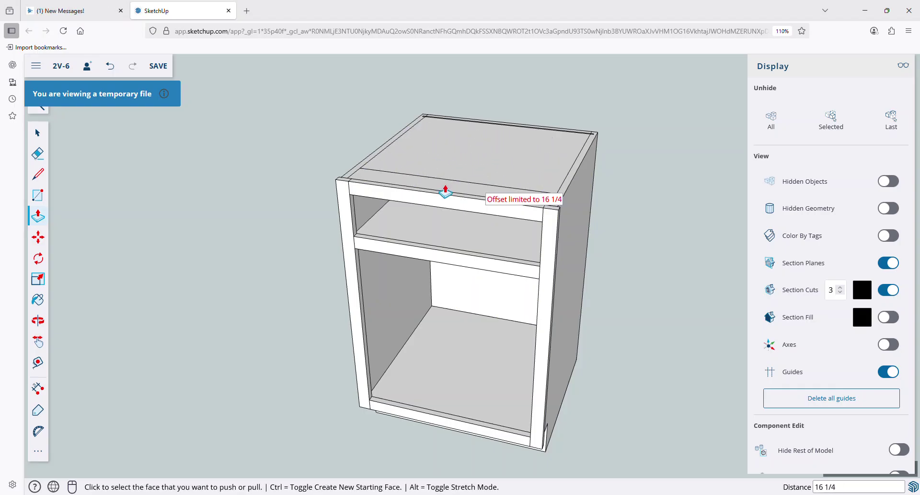
key("e")
left_click(440, 173)
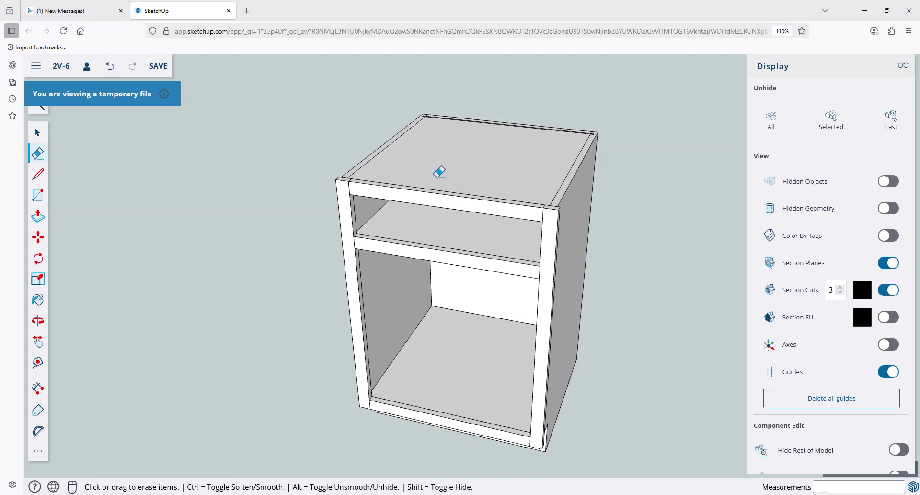
Orbit below and around the cabinet to check the new top panel from the front
key("o")
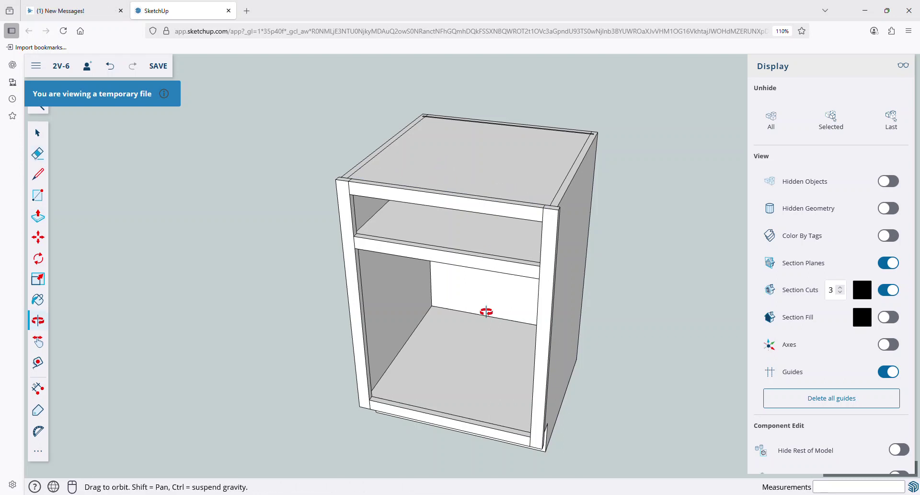
mouse_move(469, 356)
left_mouse_down()
mouse_move(442, 230)
mouse_move(463, 94)
left_mouse_up()
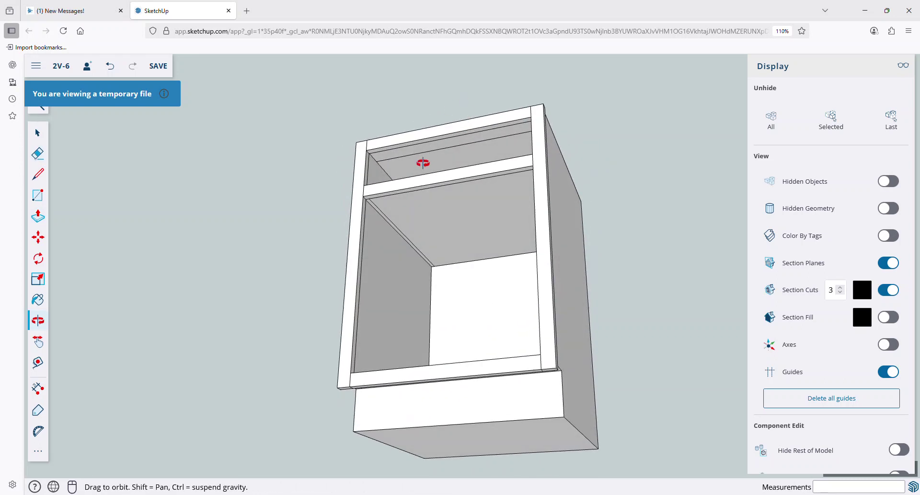
key("e")
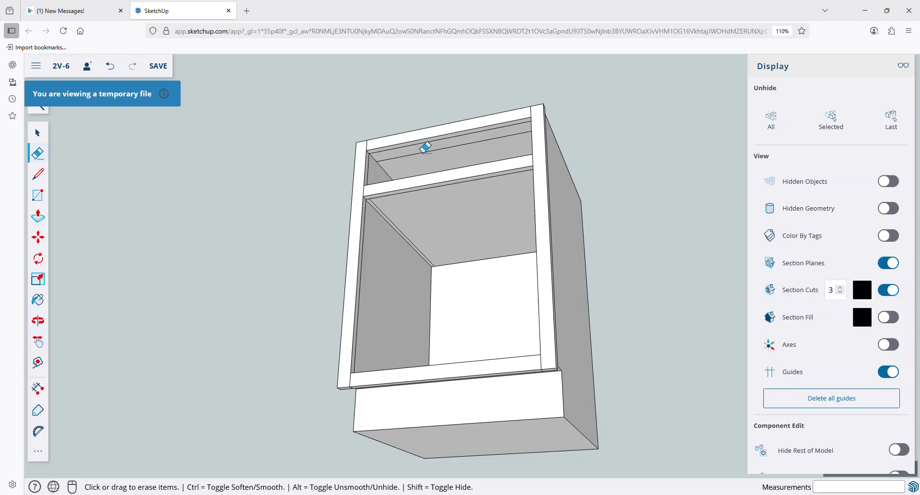
scroll(404, 232, "up", 3)
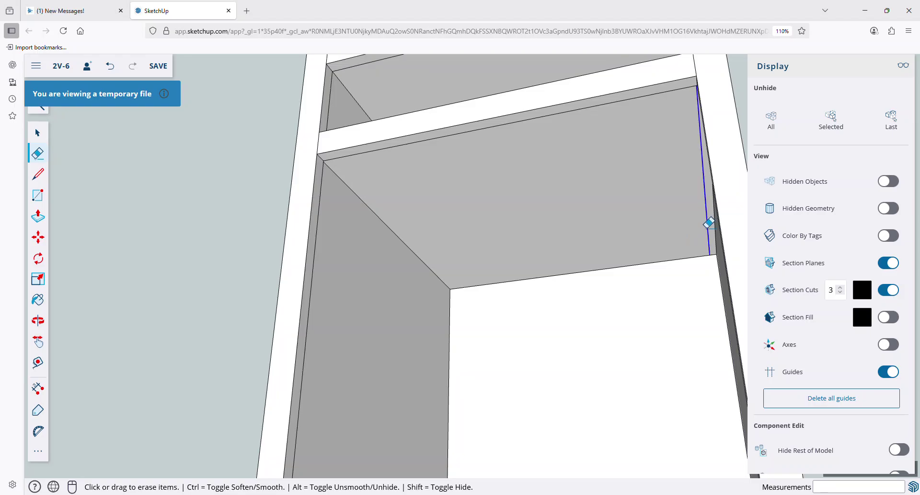
scroll(515, 141, "down", 5)
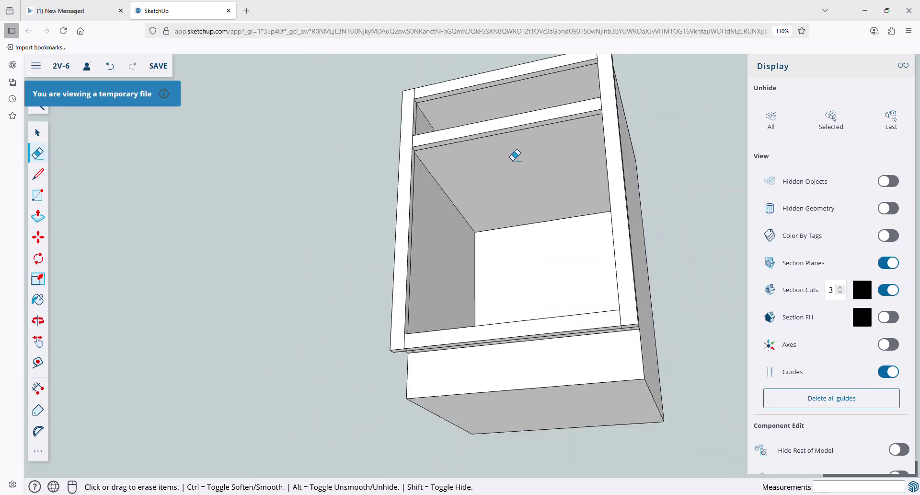
key("o")
left_click_drag(555, 96, 427, 267)
key("h")
scroll(424, 264, "down", 3)
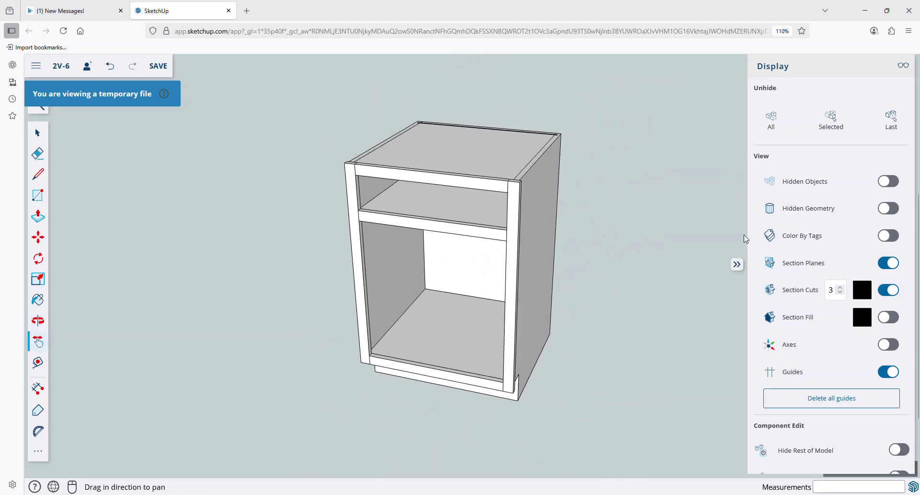
Turn on the Dimensions tag (24 wide, 31 1/4 and 35 1/4 tall) and orbit to a front view
left_click(737, 264)
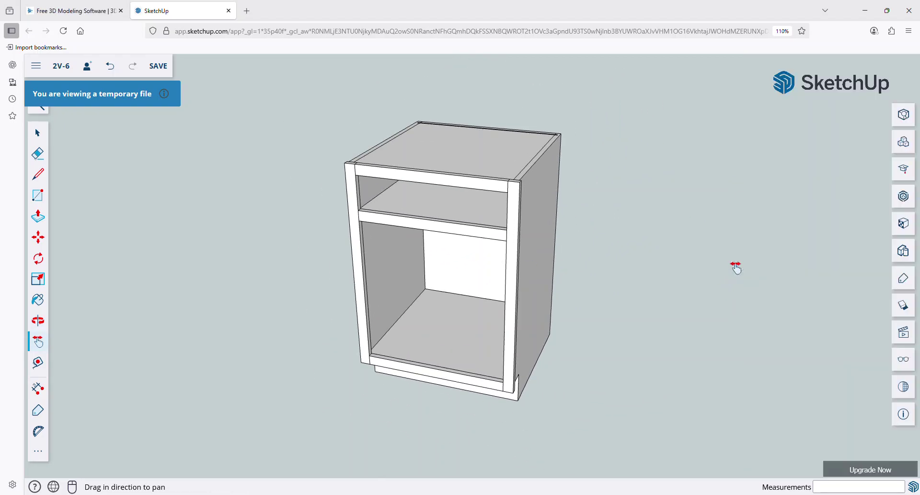
left_click(900, 284)
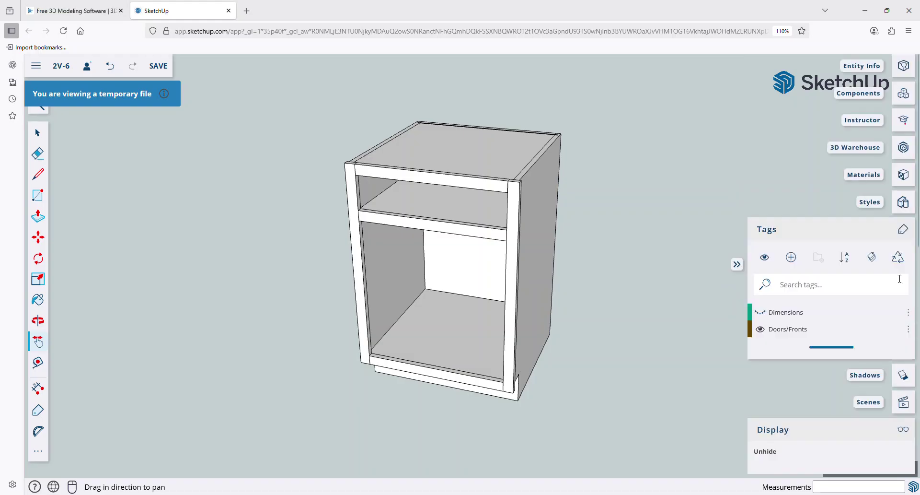
left_click(761, 312)
key("o")
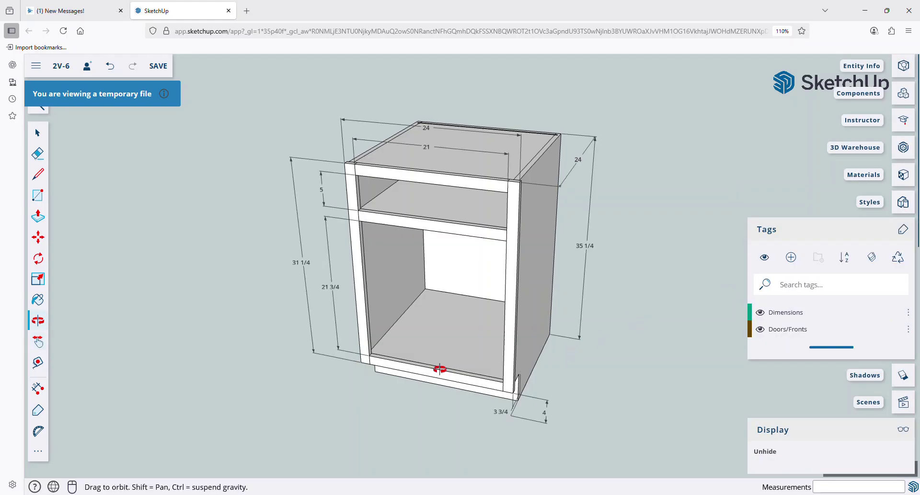
mouse_move(438, 370)
left_mouse_down()
mouse_move(547, 382)
mouse_move(524, 289)
left_mouse_up()
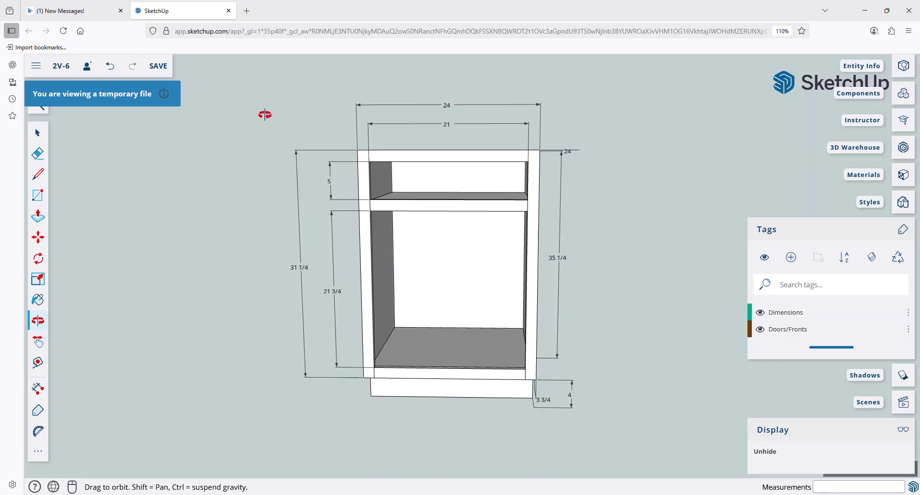
key("space")
Raise the selected top panel with Move, entering a distance of 3
left_click_drag(241, 75, 617, 188)
key("m")
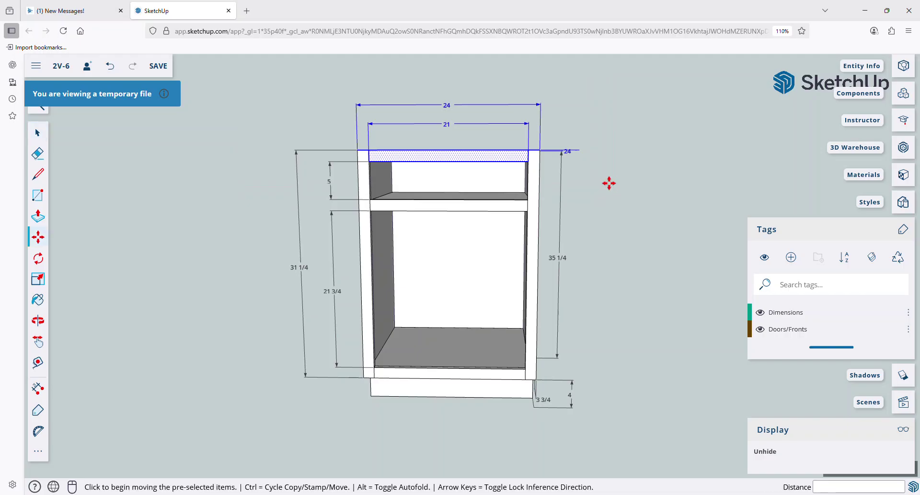
left_click(469, 173)
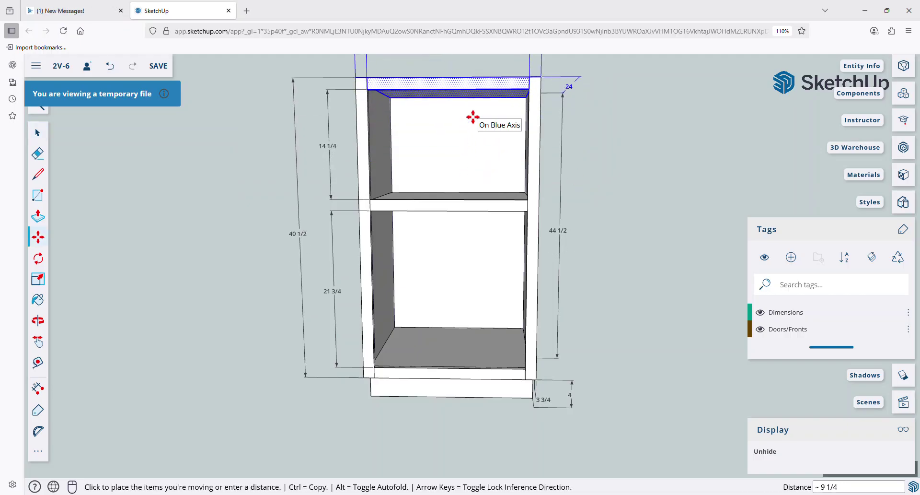
type("35")
key("Return")
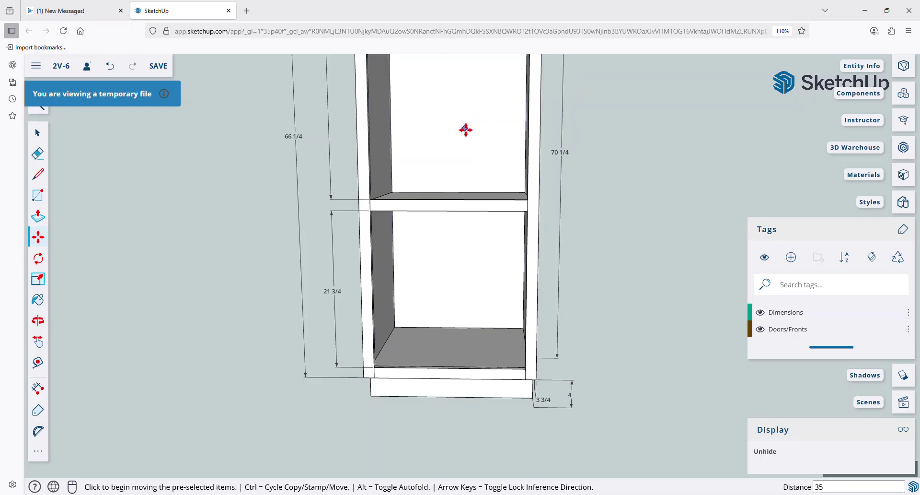
key("h")
left_click_drag(470, 154, 461, 252)
scroll(461, 251, "down", 3)
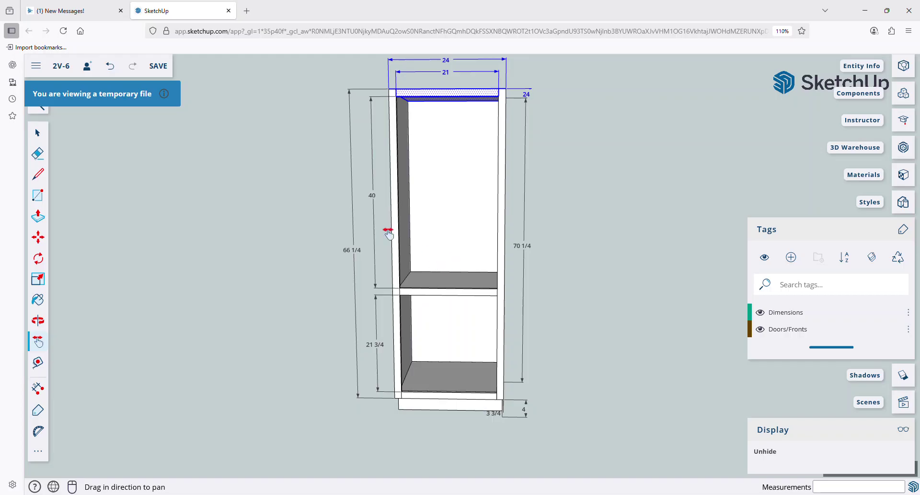
Move the top panel and middle shelf up 3/4 inch (.75)
key("space")
left_click_drag(294, 63, 642, 337)
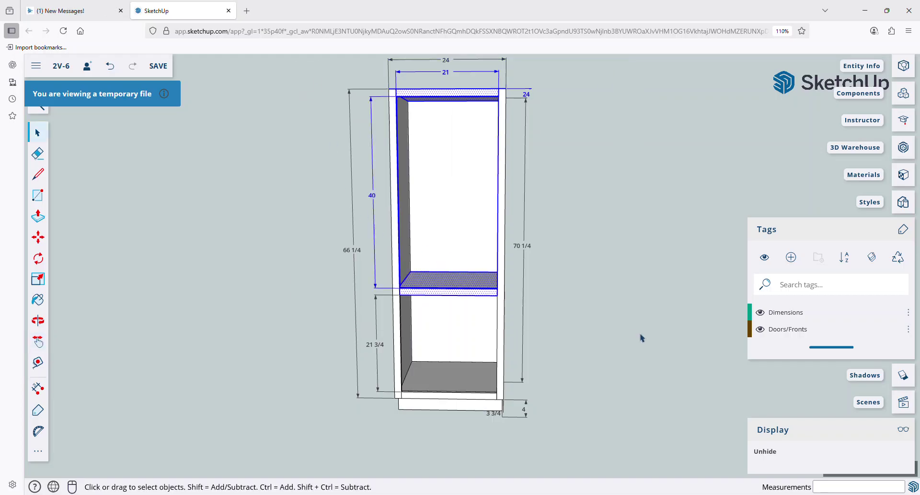
key("m")
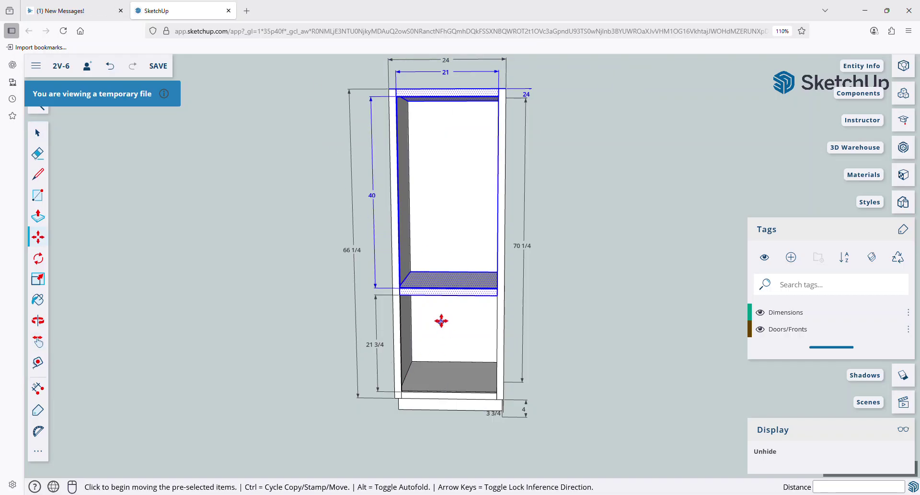
left_click_drag(452, 301, 451, 311)
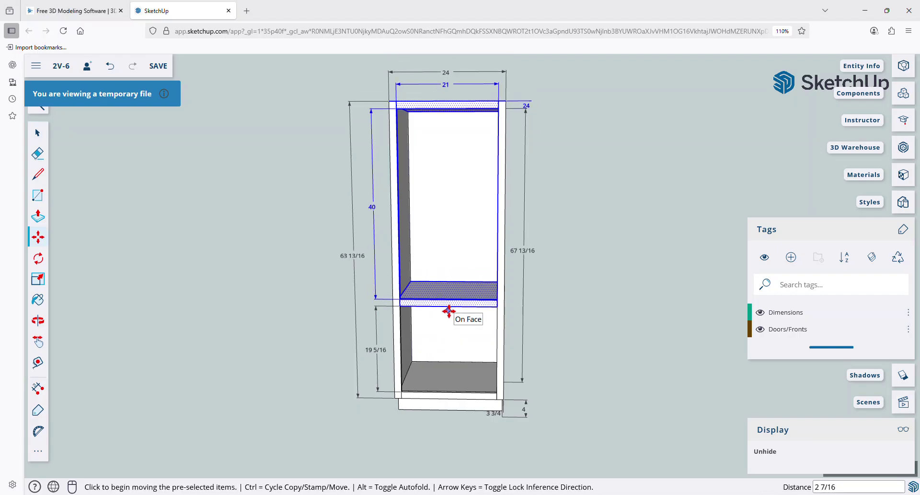
type(".75")
key("Return")
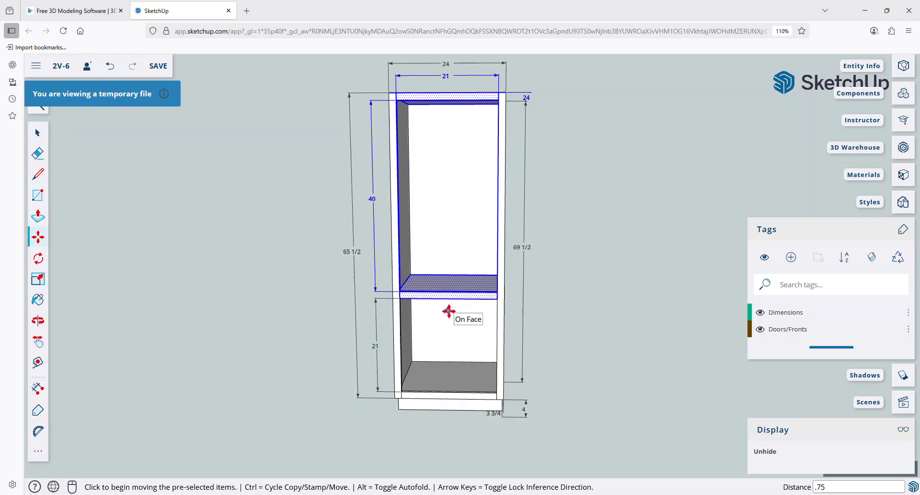
key("space")
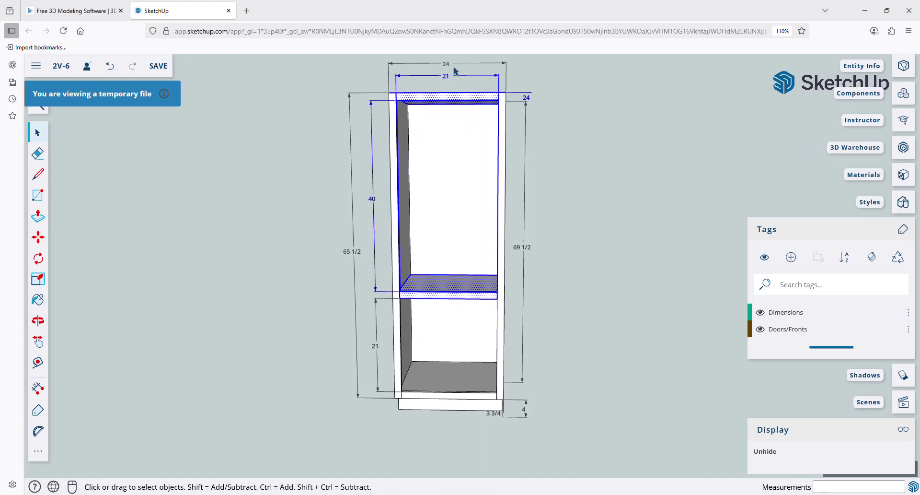
Move the right side panel 24 inches outward, making the cabinet 48 wide overall
left_click_drag(459, 64, 590, 446)
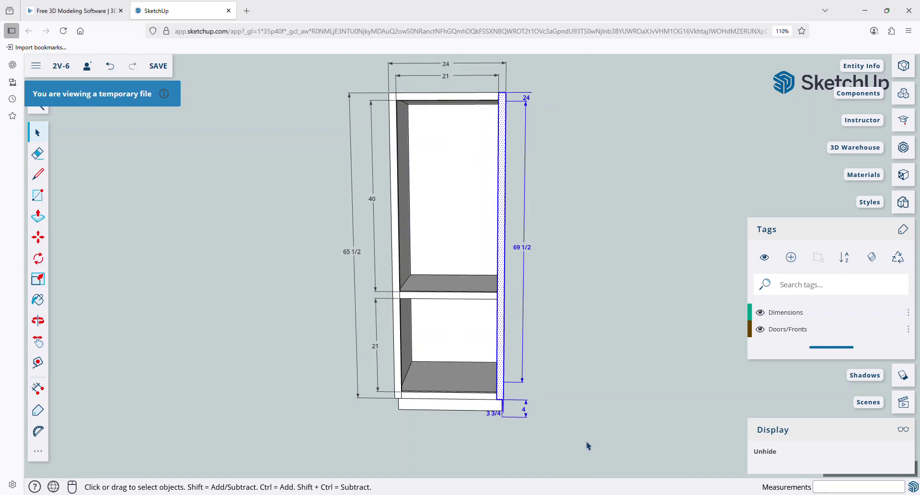
key("m")
left_click(516, 298)
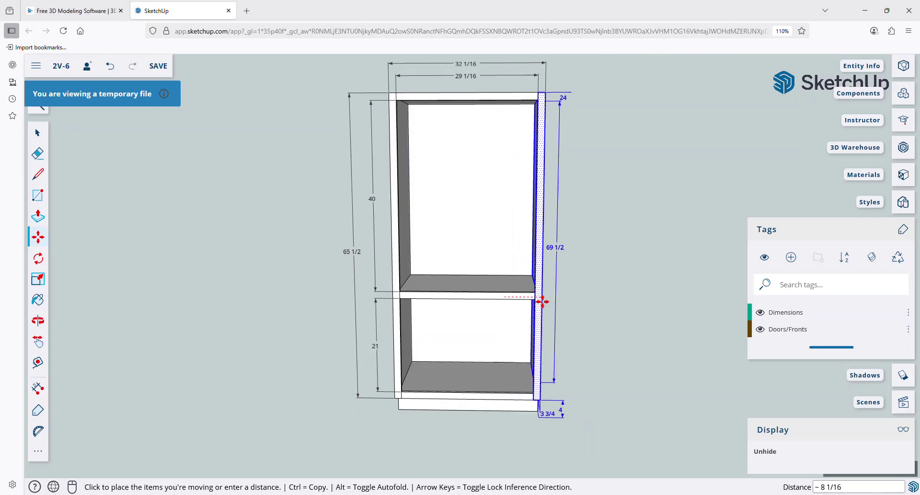
left_click(537, 300)
type("24")
key("Return")
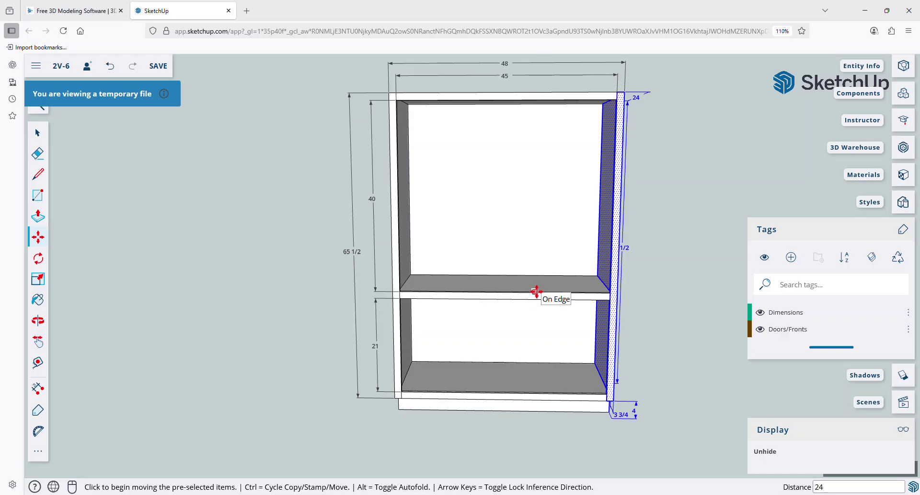
key("h")
left_click_drag(543, 304, 467, 329)
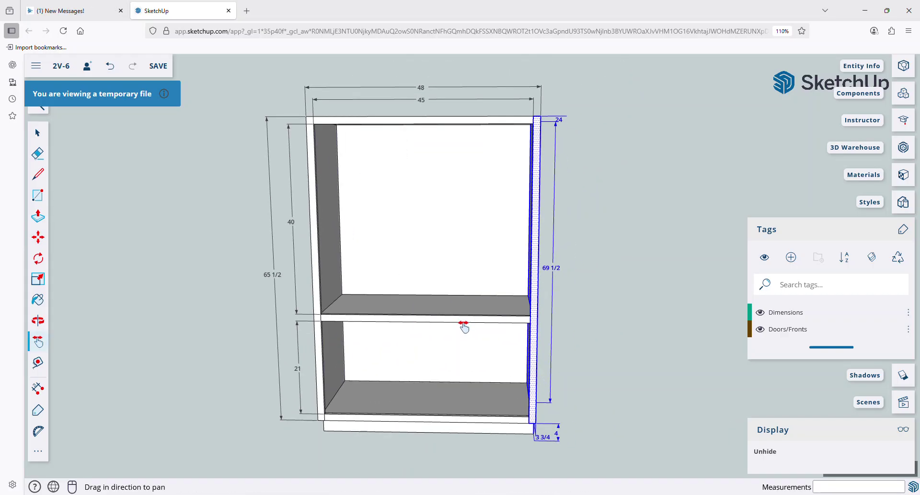
key("space")
Hide the Dimensions tag, collapse the panel tray and orbit to a three-quarter view
mouse_move(738, 264)
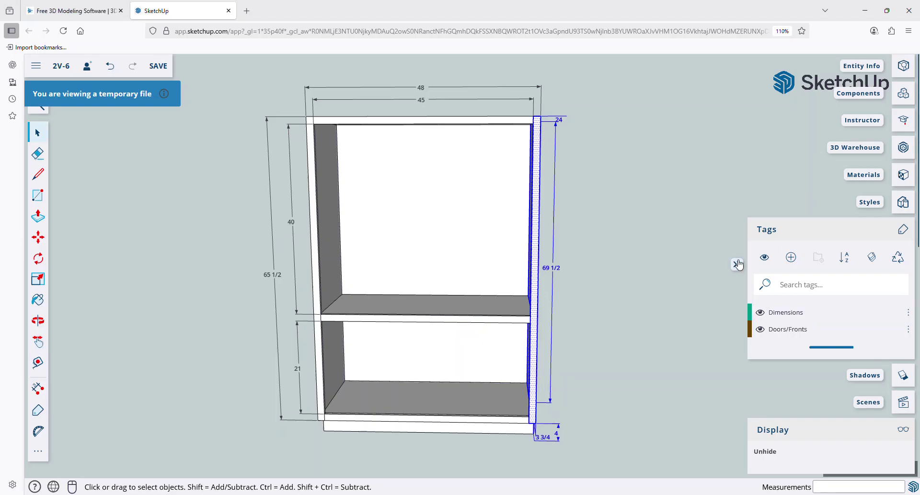
left_click(761, 312)
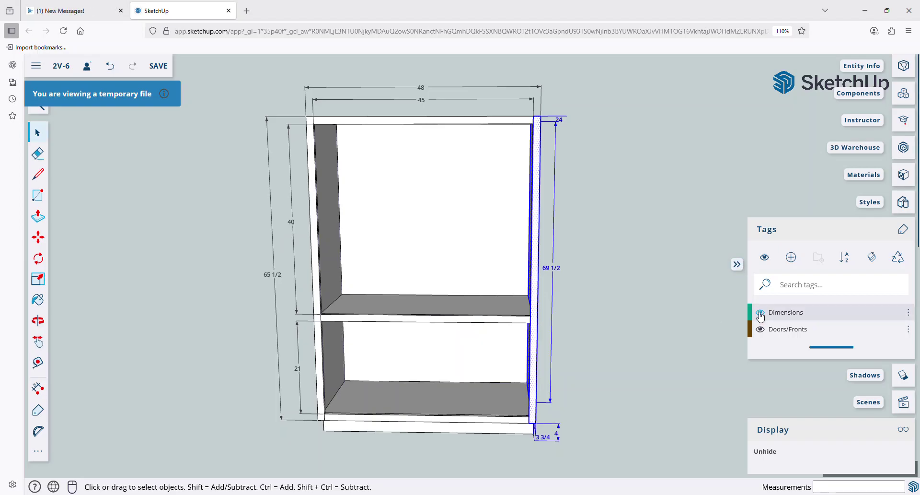
left_click(737, 265)
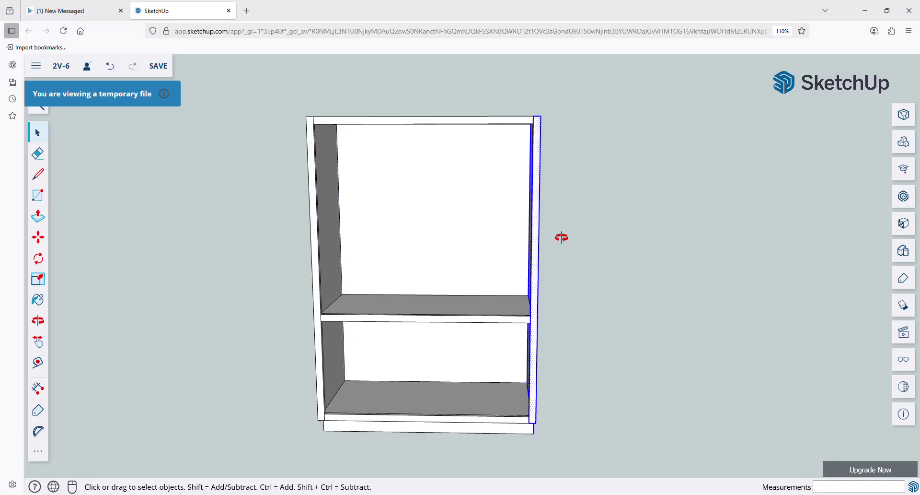
middle_click_drag(562, 237, 470, 347)
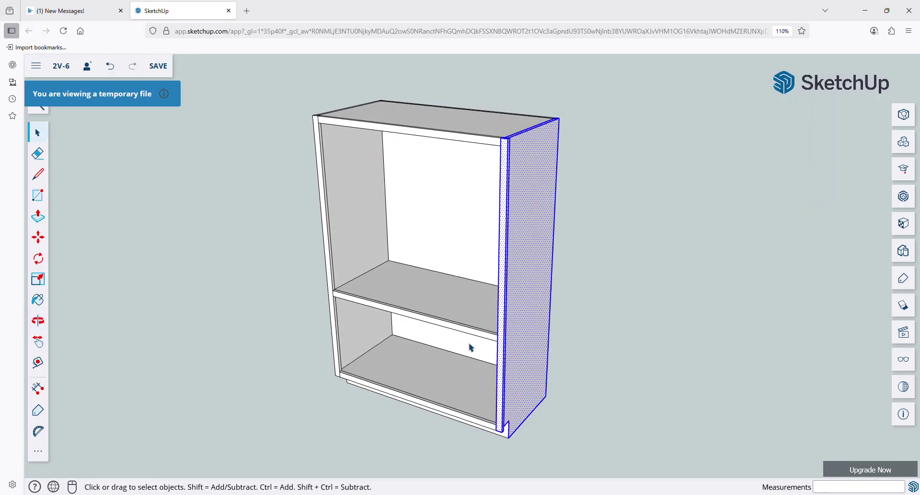
left_click(366, 439)
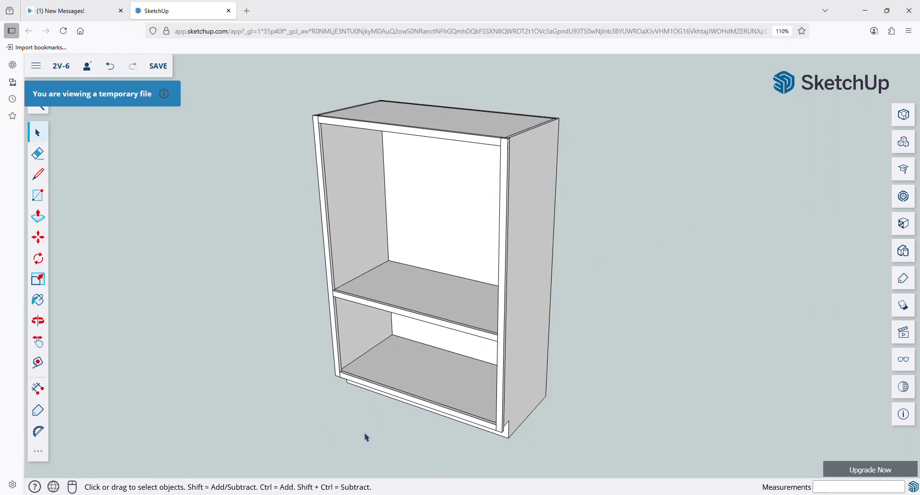
scroll(367, 437, "up", 2)
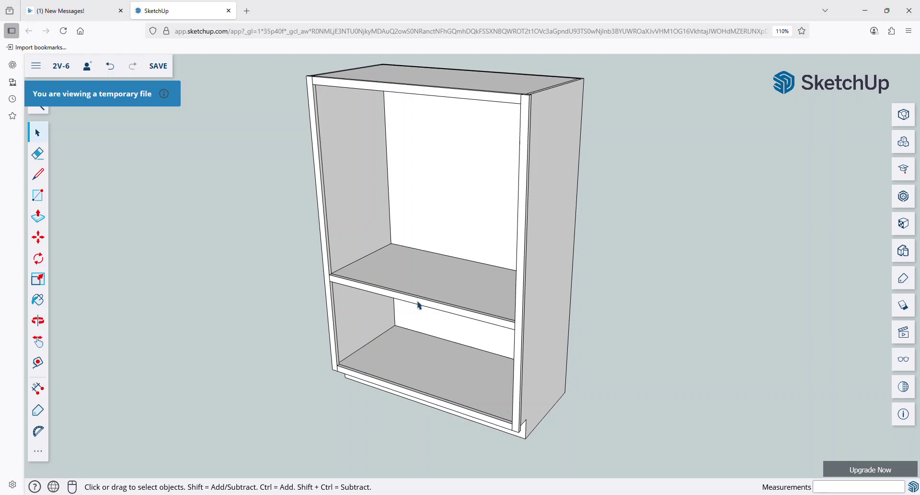
scroll(314, 358, "up", 3)
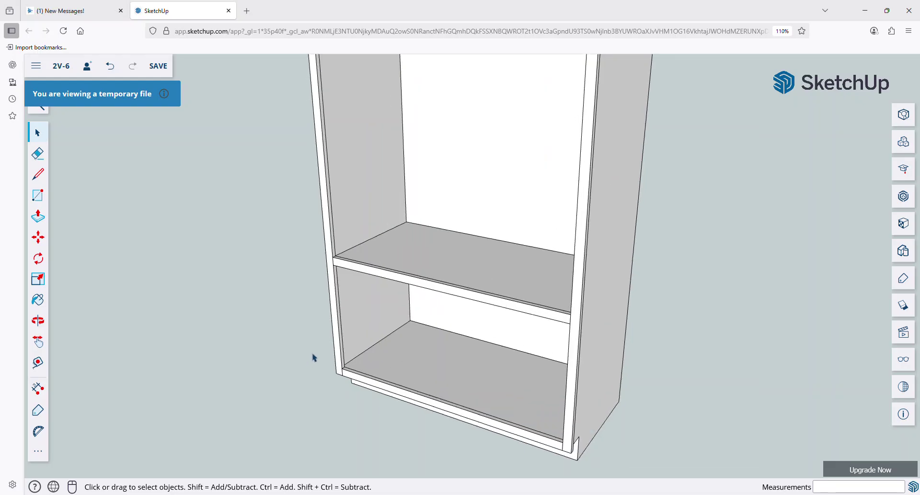
Draw a rectangle across the lower opening and pull it out .75 as the front panel
key("r")
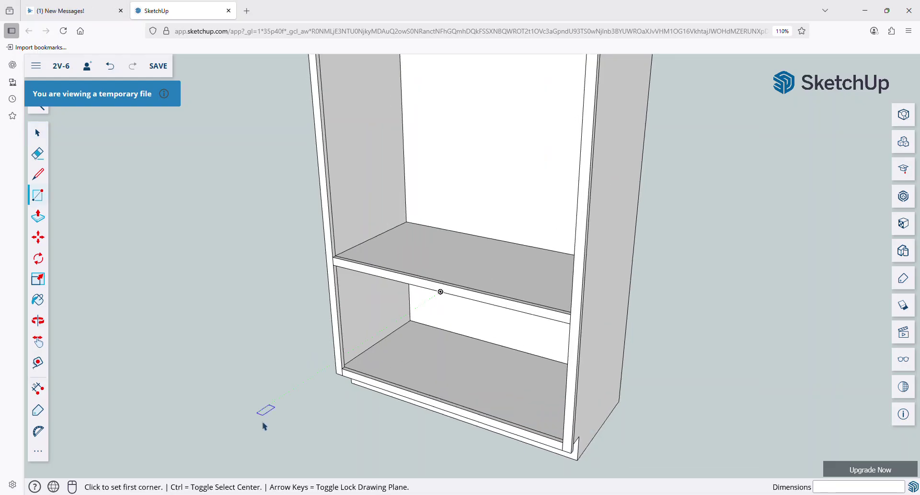
left_click(334, 264)
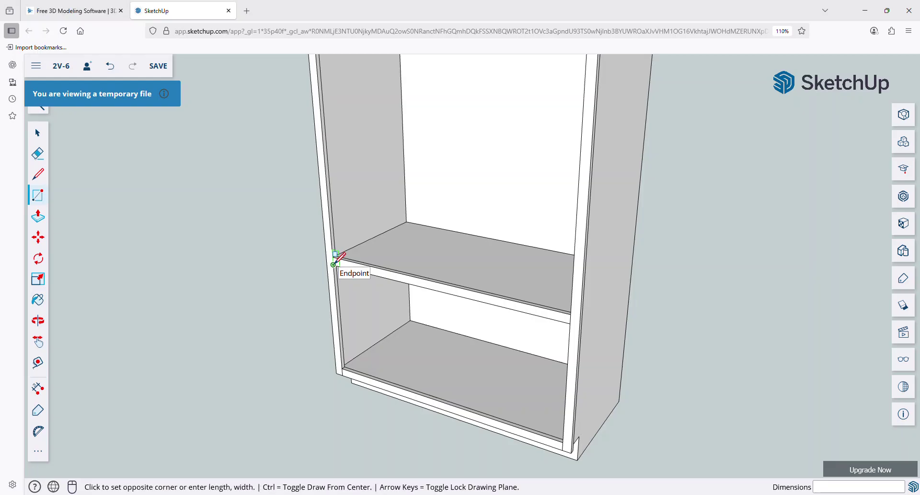
left_click(563, 441)
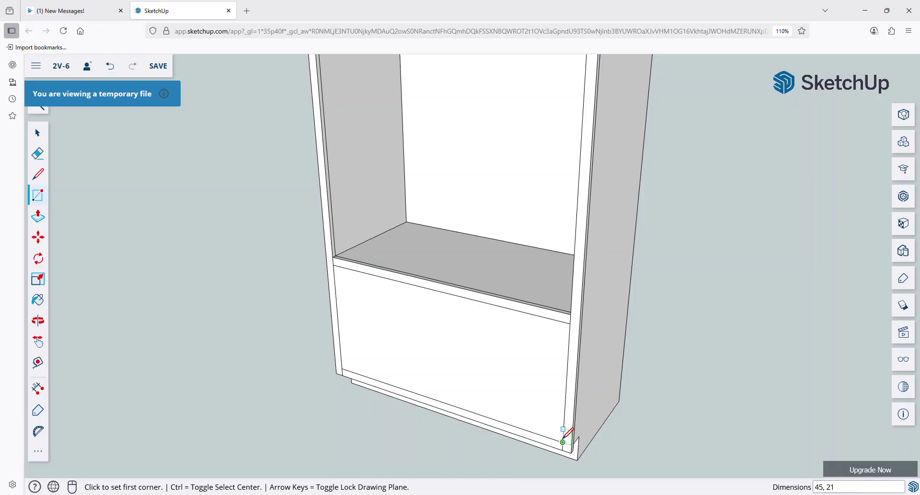
key("p")
left_click(501, 379)
left_click(493, 381)
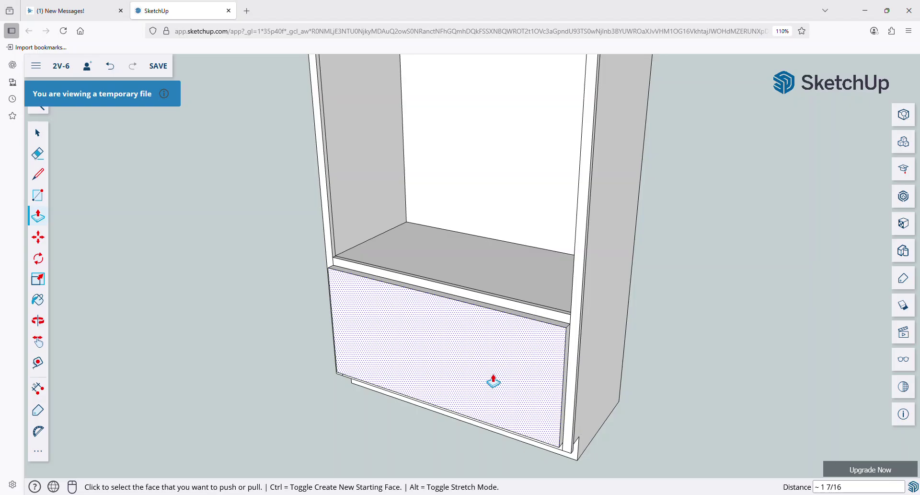
type(".75")
key("Return")
Adjust the front panel's side edge and the shelf's front edge strip
middle_click_drag(547, 365, 601, 367)
scroll(600, 367, "up", 3)
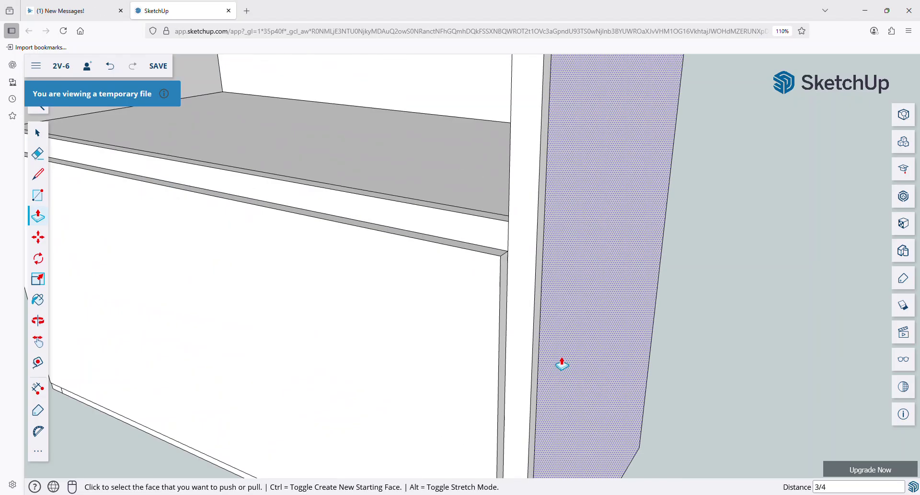
left_click(506, 319)
left_click(511, 320)
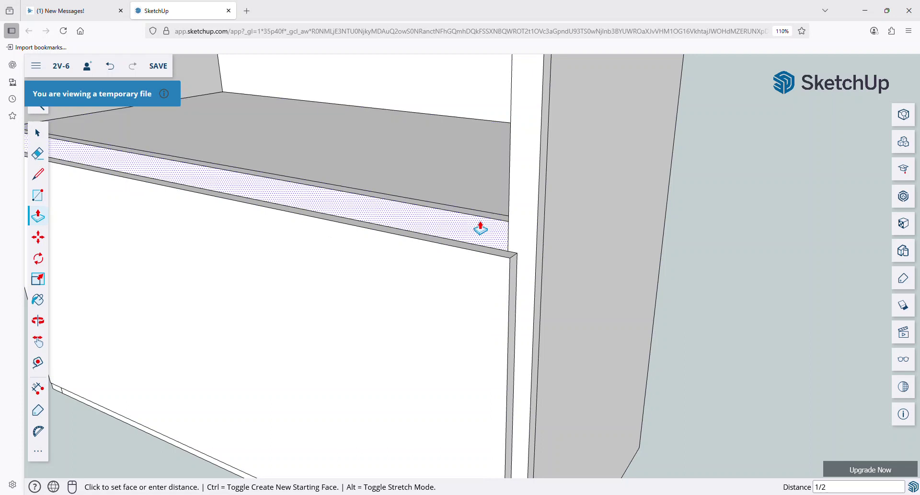
left_click(480, 254)
left_click(465, 237)
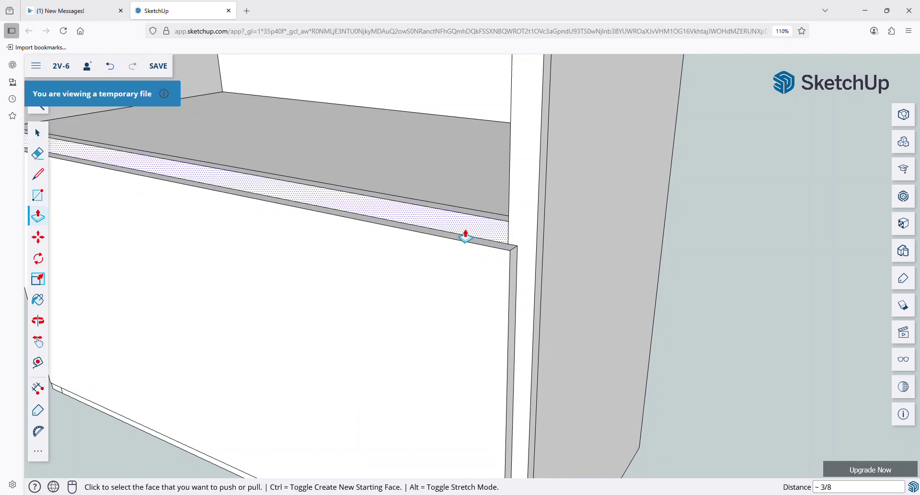
left_click(466, 236)
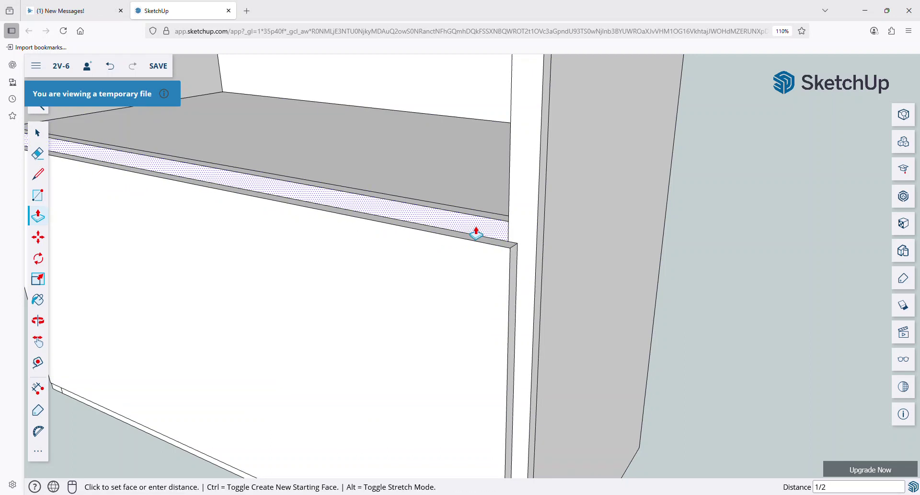
left_click(475, 232)
scroll(463, 239, "down", 4)
From beneath the cabinet, Push/Pull the thin strip under the front panel
key("o")
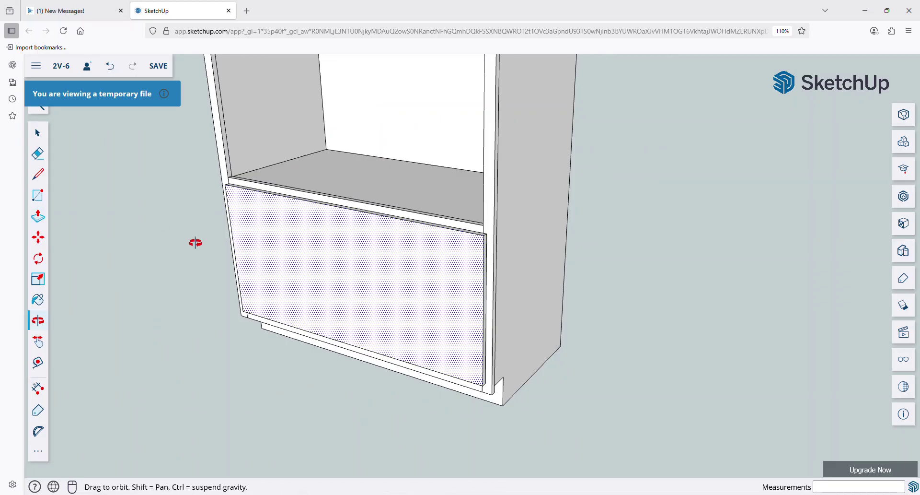
left_click_drag(196, 243, 333, 254)
scroll(336, 246, "up", 3)
key("space")
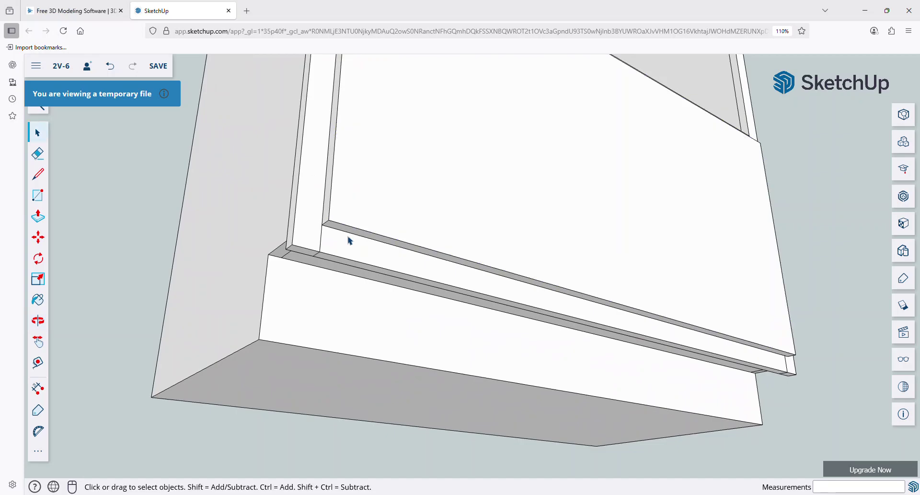
key("p")
left_click(349, 234)
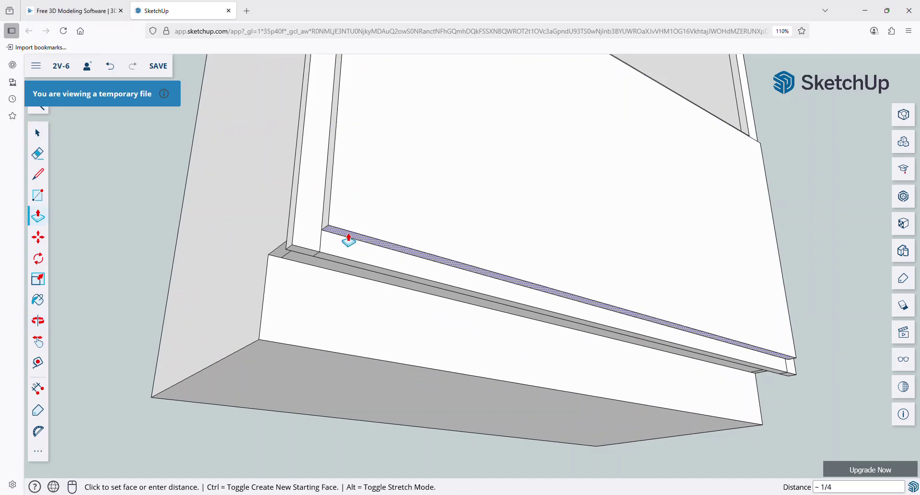
left_click(349, 236)
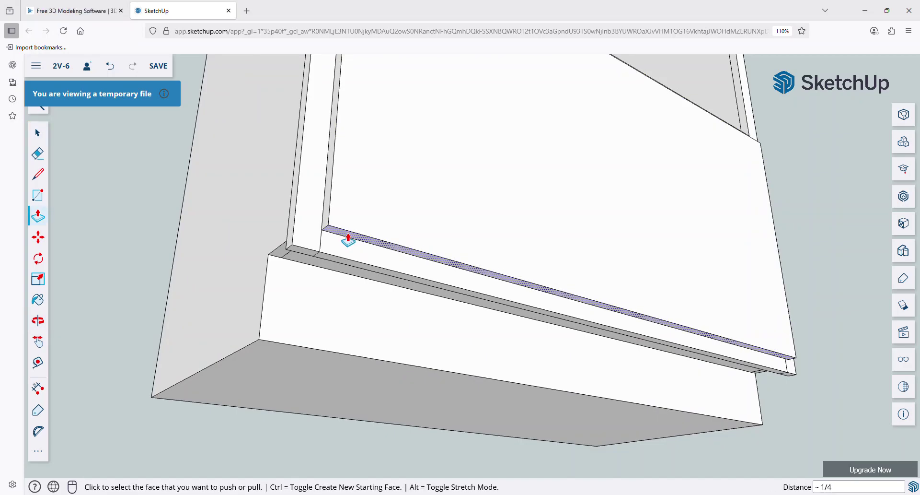
left_click(349, 239)
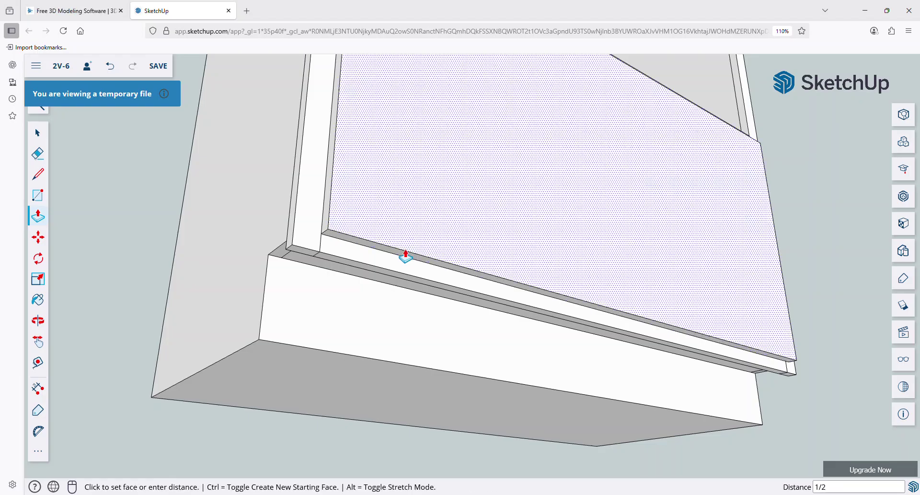
left_click(324, 217)
Push/Pull the front panel's side strip by .5 inch
left_click(324, 210)
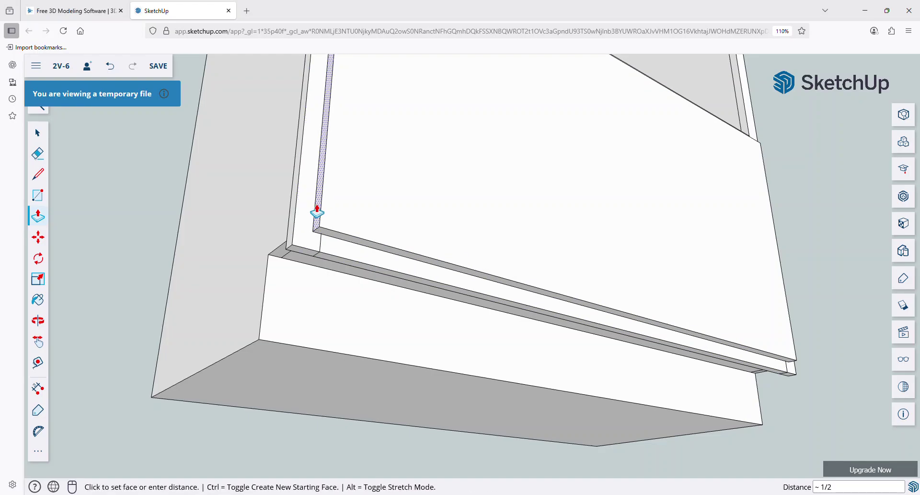
left_click(315, 210)
type(".5")
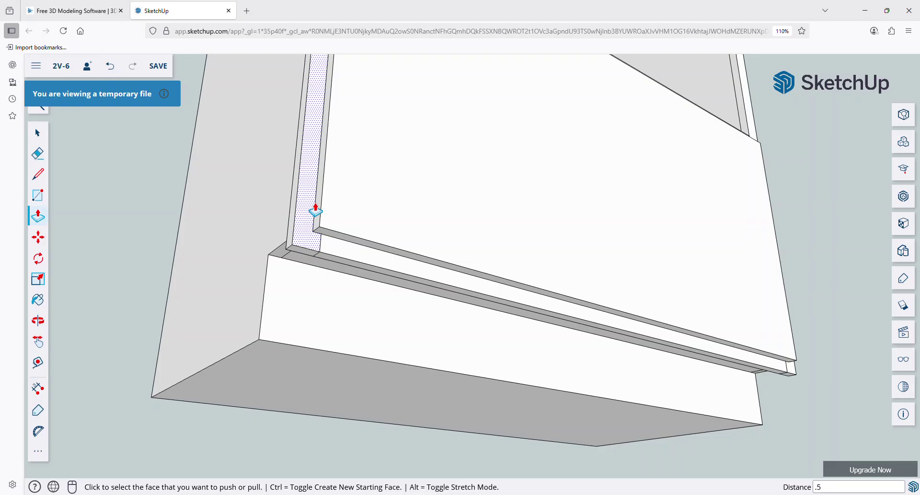
key("Return")
key("o")
left_click_drag(448, 257, 479, 325)
left_click_drag(379, 327, 420, 316)
key("space")
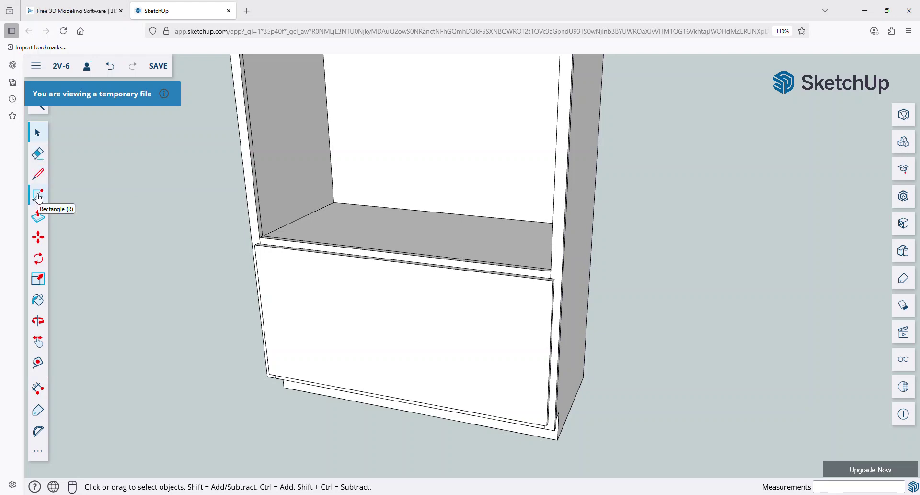
Draw a vertical line from the top-edge midpoint splitting the front into two doors
key("l")
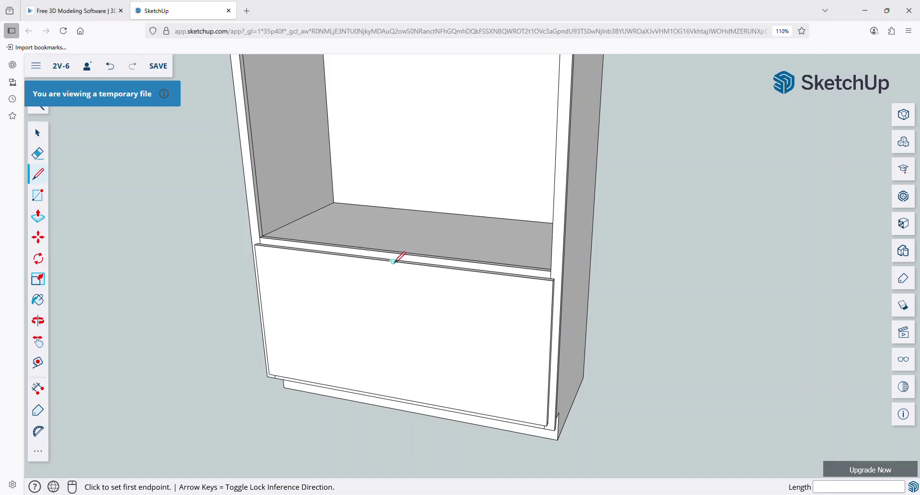
left_click(394, 261)
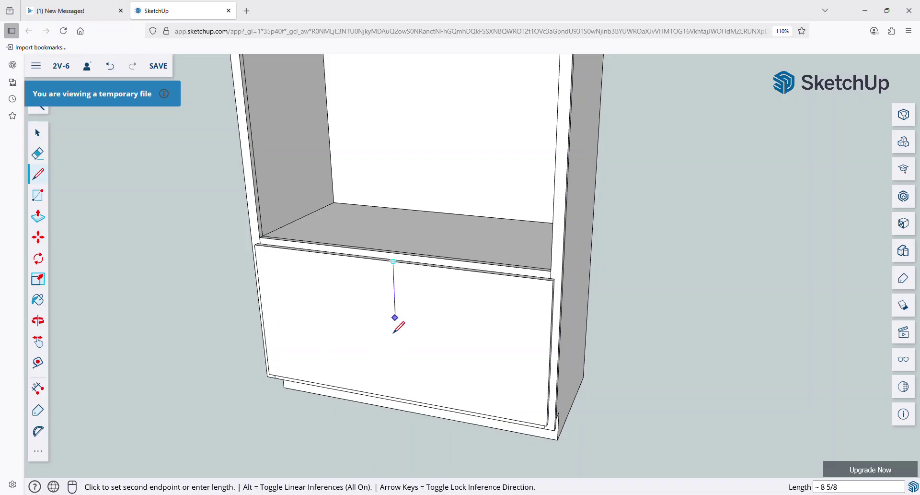
left_click(399, 397)
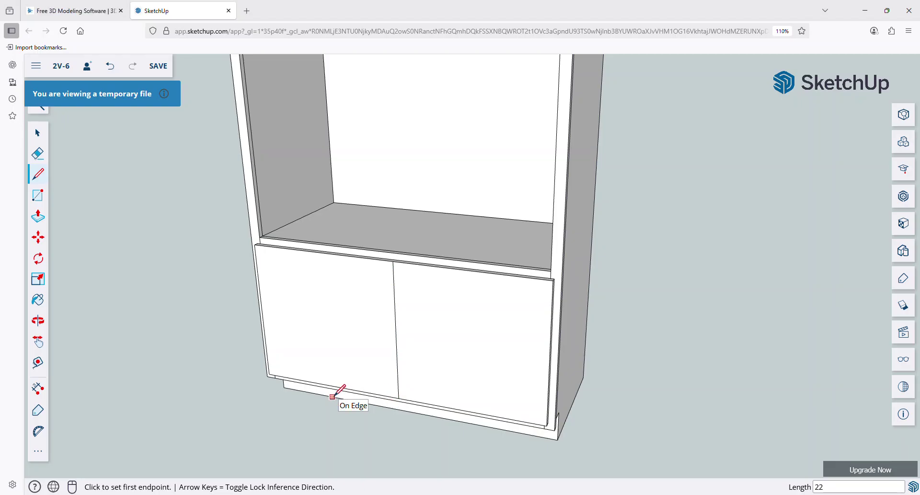
Place Tape Measure guides 2 1/2 in from the top, bottom, outer and seam edges of the doors
key("t")
left_click(342, 252)
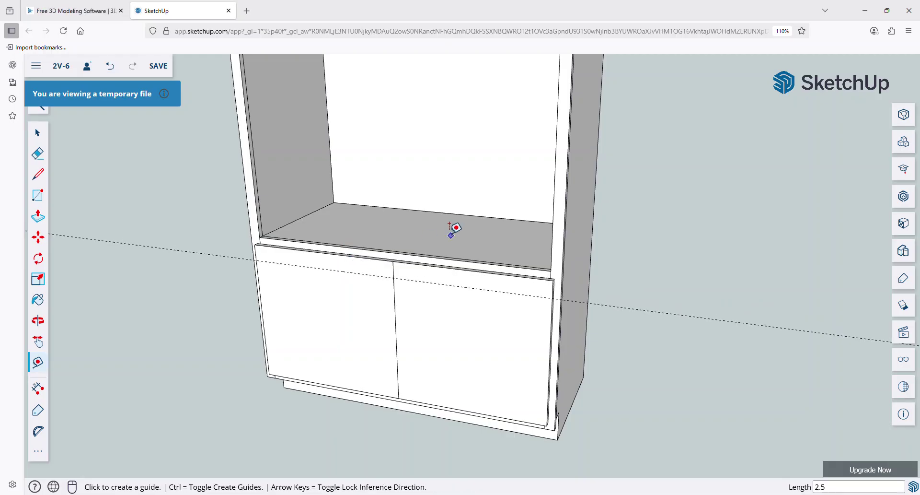
left_click(265, 317)
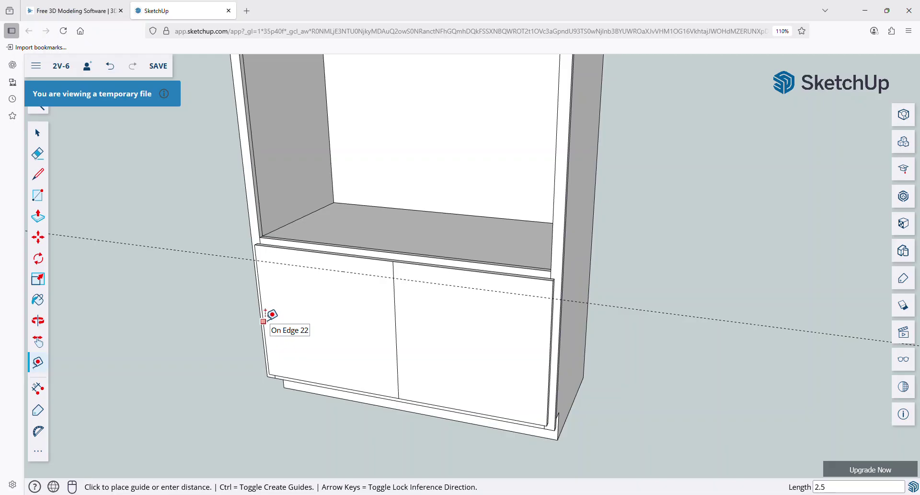
left_click(282, 317)
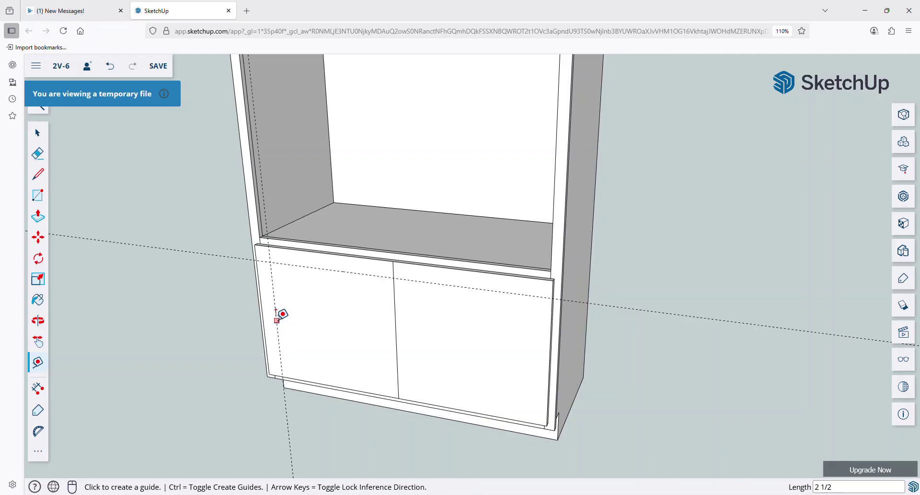
left_click(309, 381)
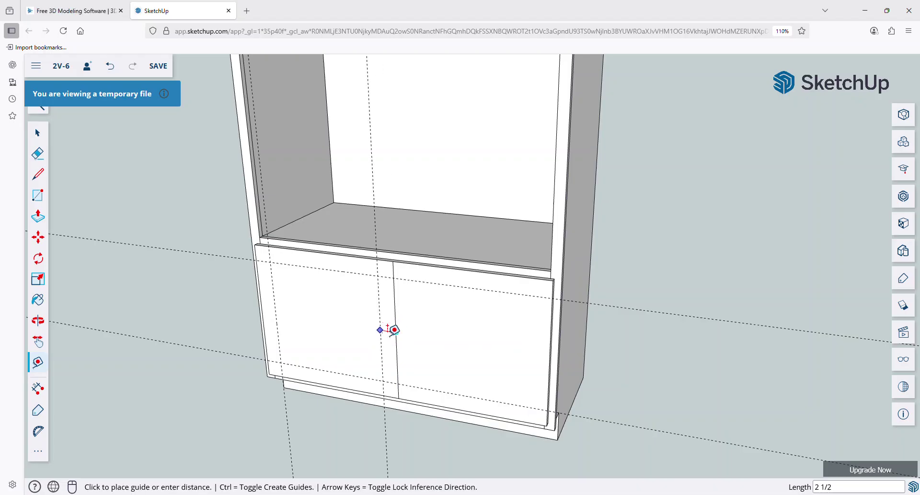
left_click(380, 330)
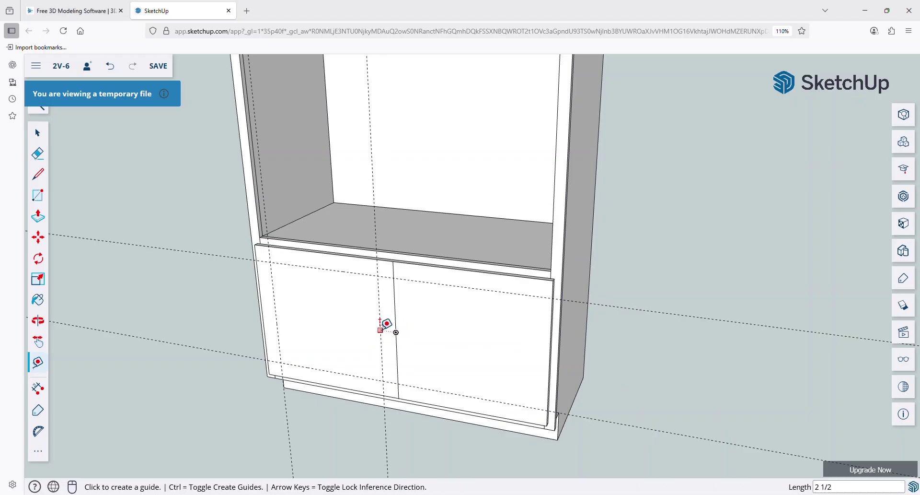
left_click(395, 323)
left_click(413, 320)
left_click(550, 343)
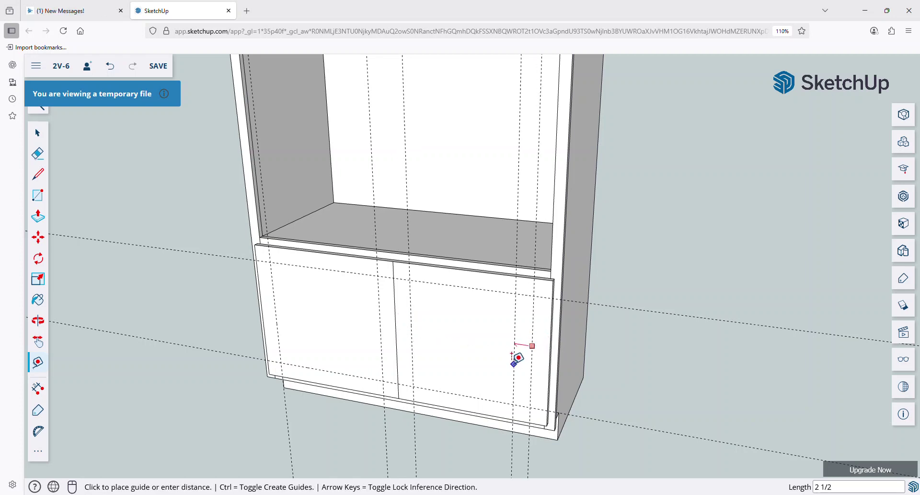
key("space")
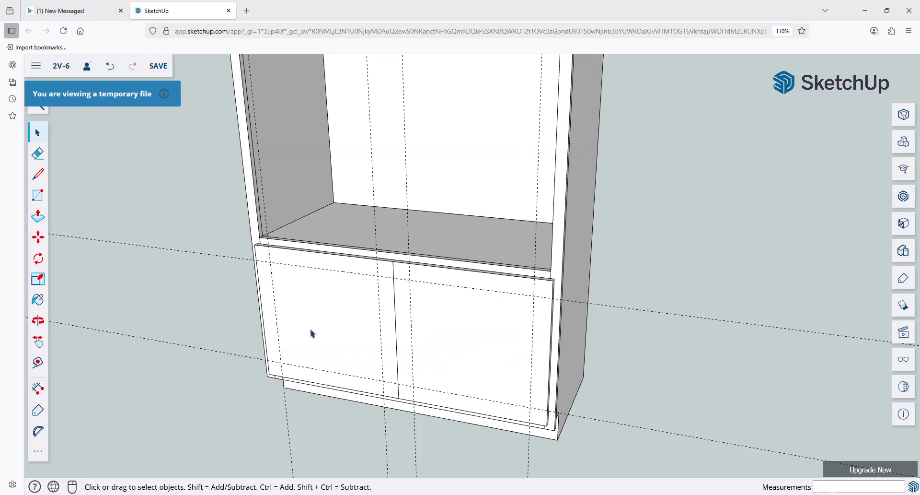
key("r")
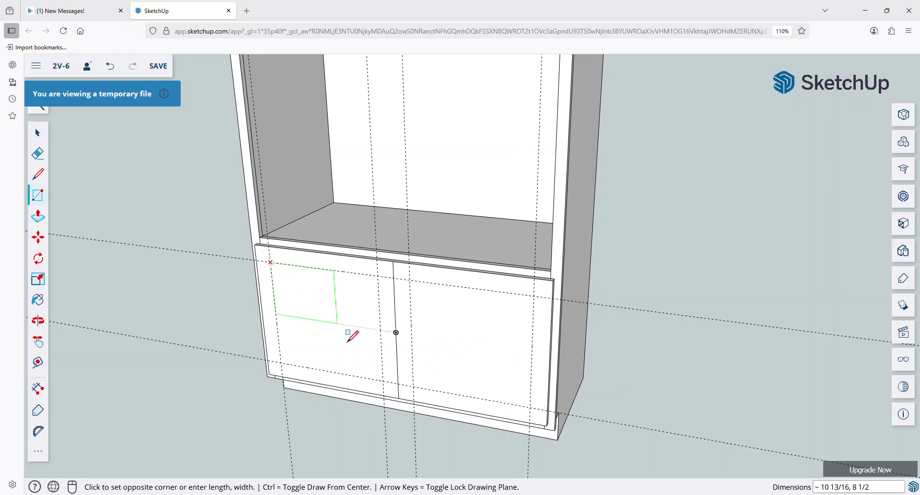
Outline a center panel rectangle on each door along the guides
left_click(383, 380)
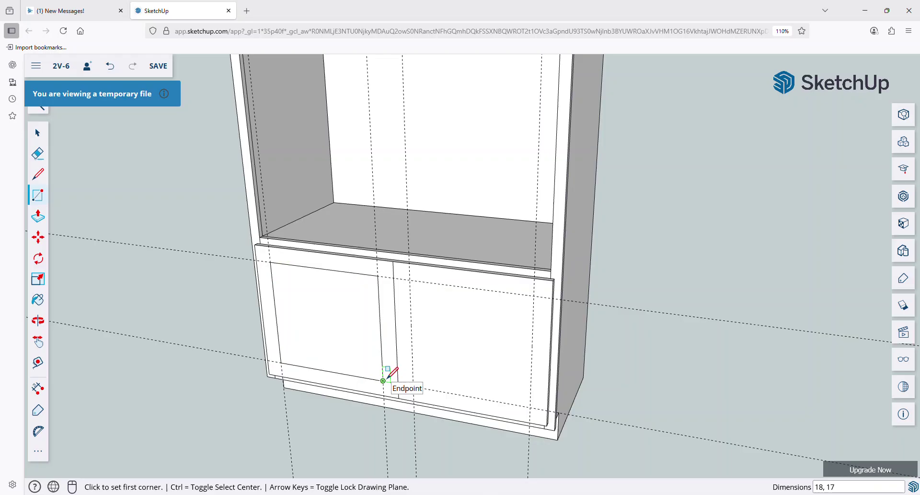
left_click(410, 280)
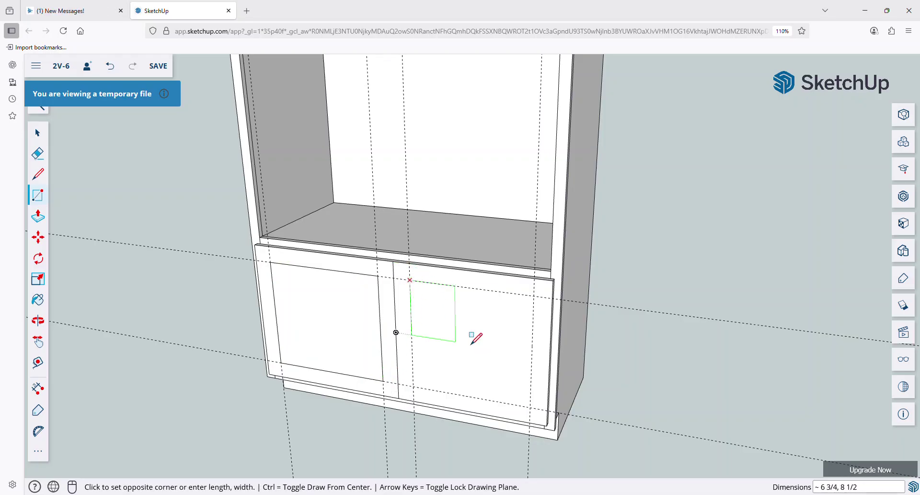
left_click(532, 406)
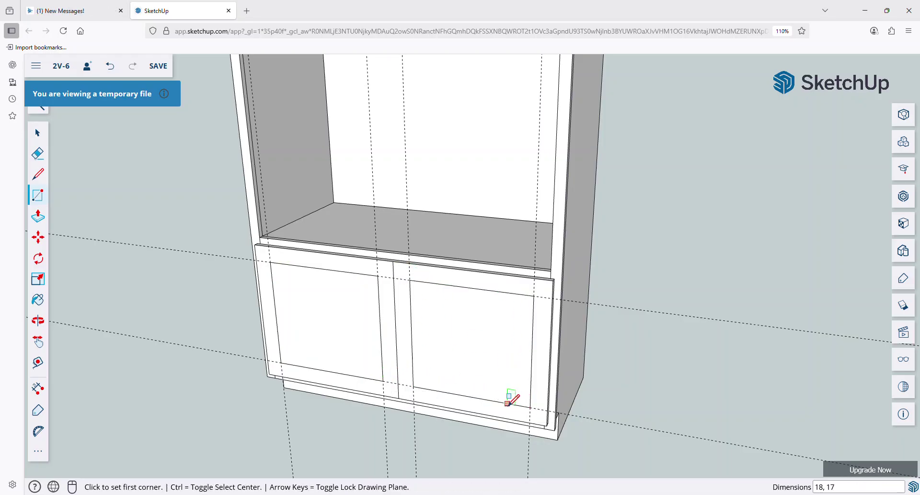
Push both door center panels in 1/4 inch
key("p")
left_click(290, 334)
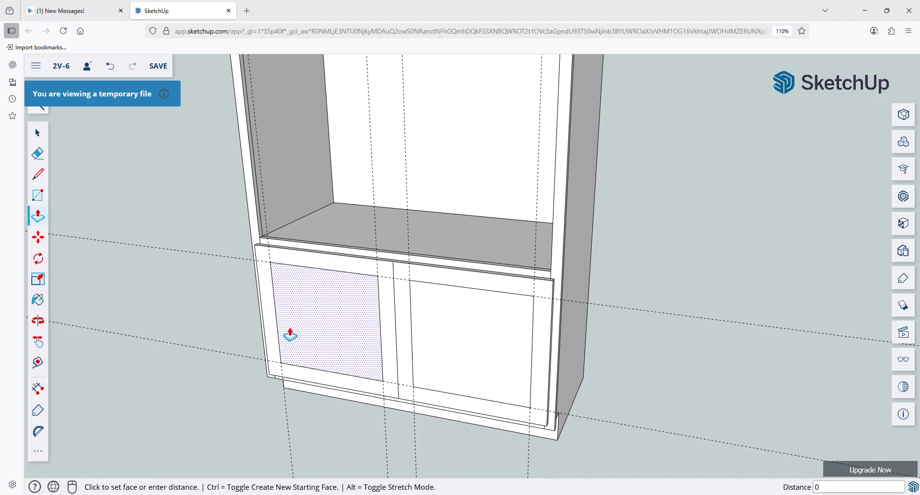
left_click(292, 334)
type(".2")
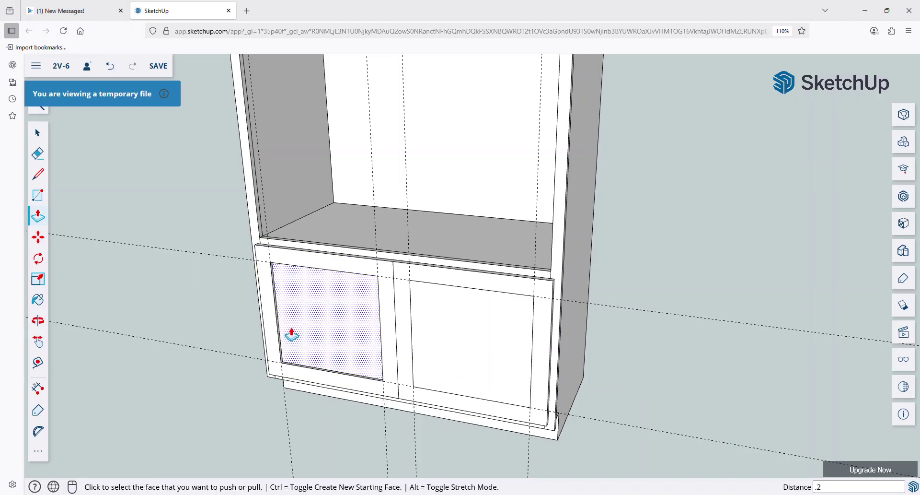
key("Return")
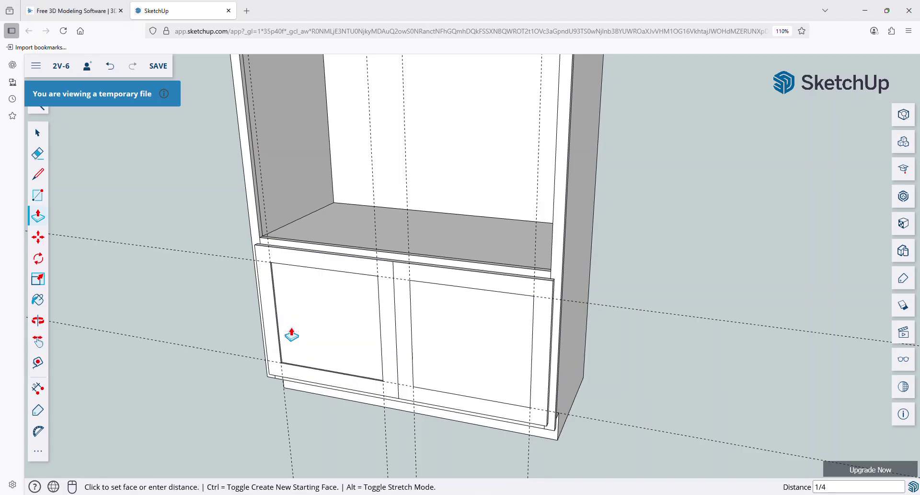
left_click(438, 341)
left_click(343, 307)
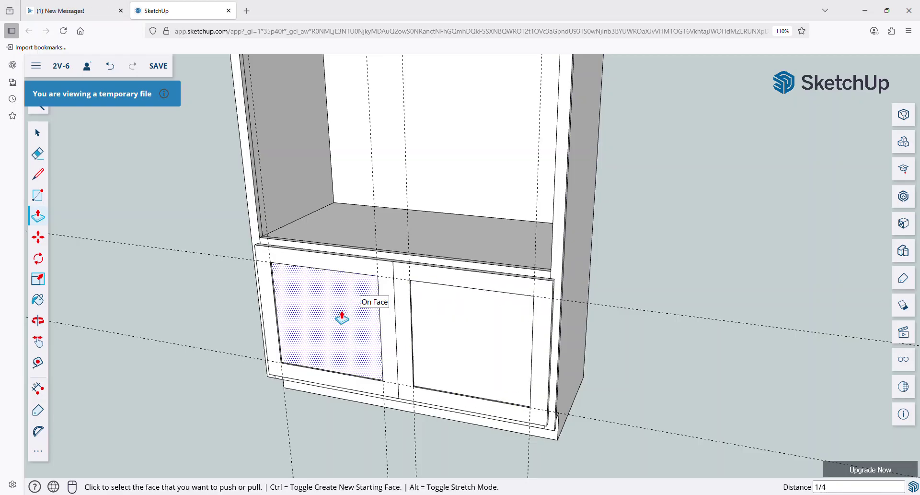
scroll(342, 316, "down", 1)
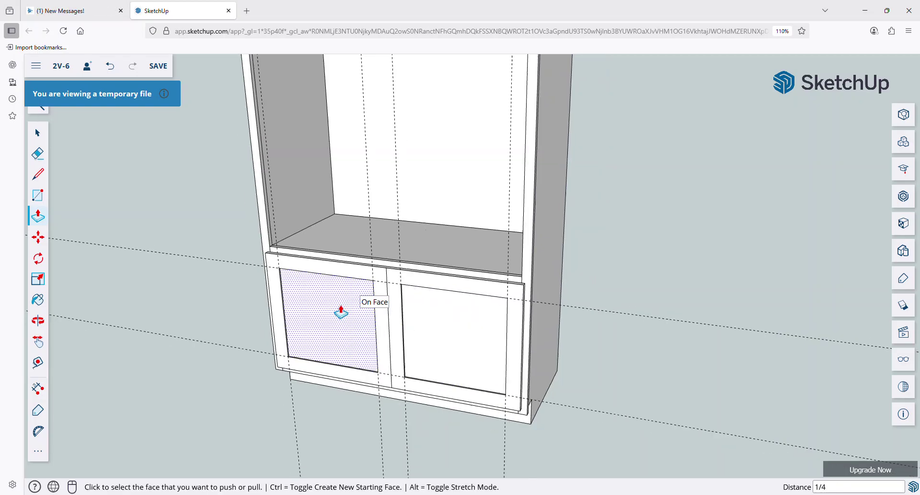
Use Delete all guides in the Display panel to clear every guide line
left_click(903, 278)
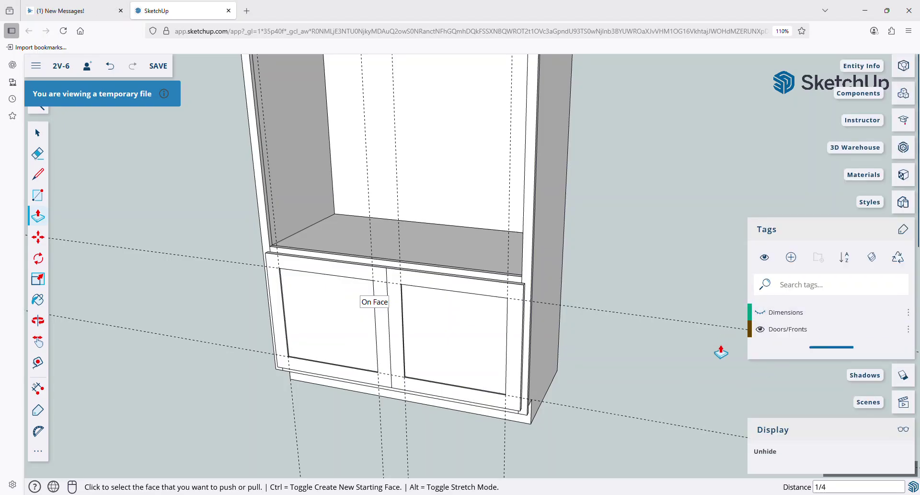
left_click(737, 264)
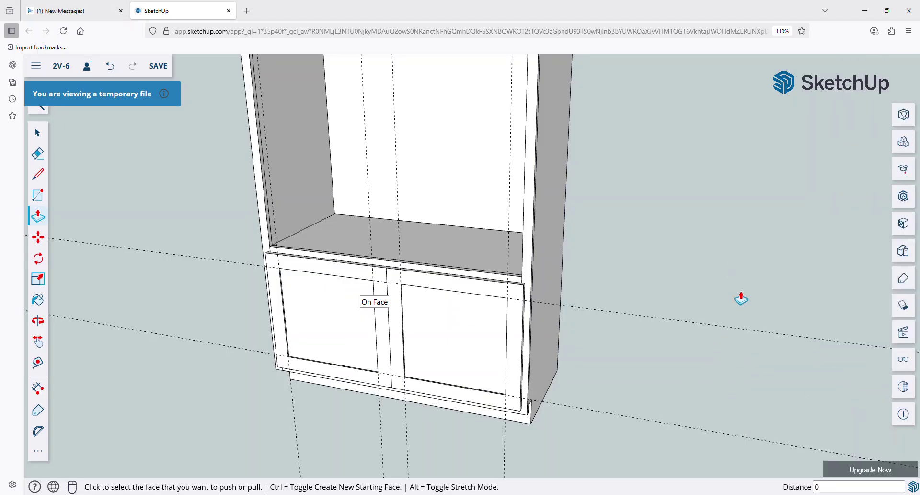
left_click(904, 366)
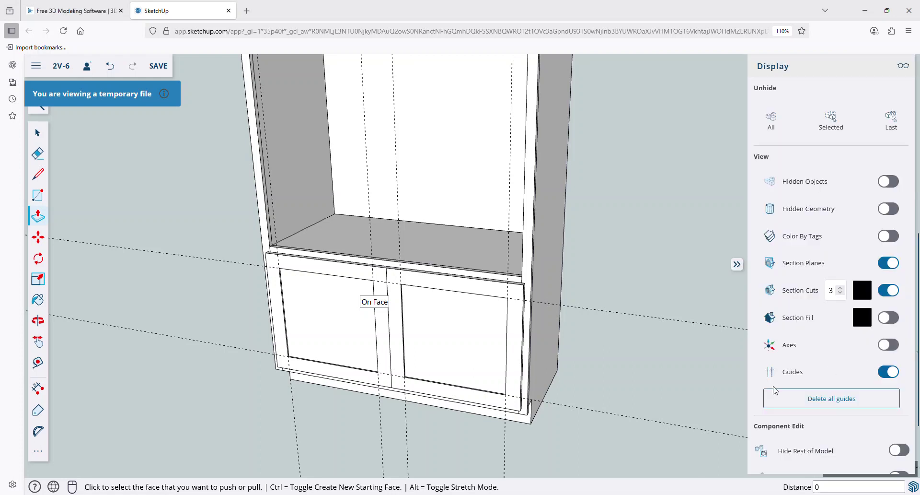
left_click(810, 406)
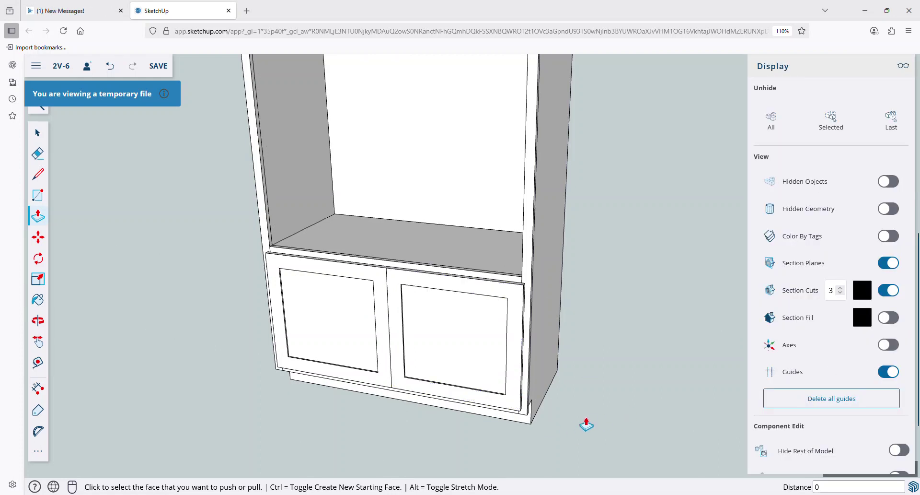
scroll(537, 428, "up", 5)
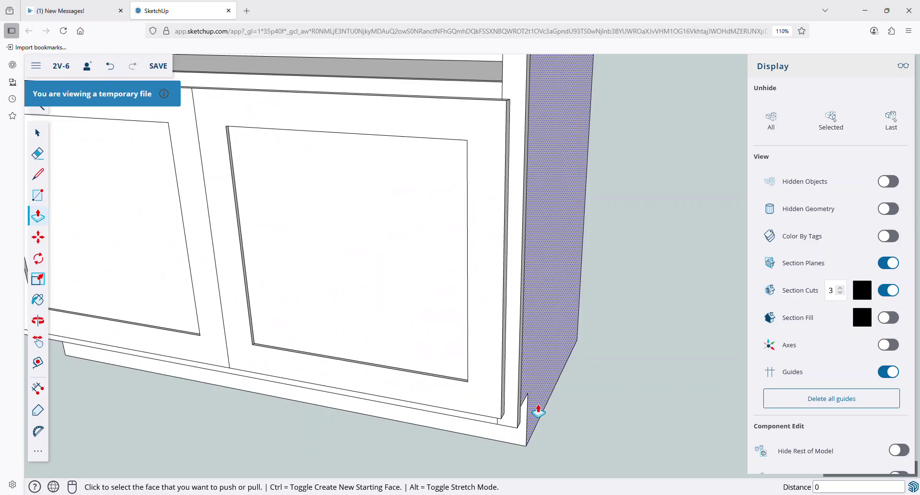
Draw edges from the first panel's right corners up to the top rail and down to the bottom rail
key("l")
left_click(467, 139)
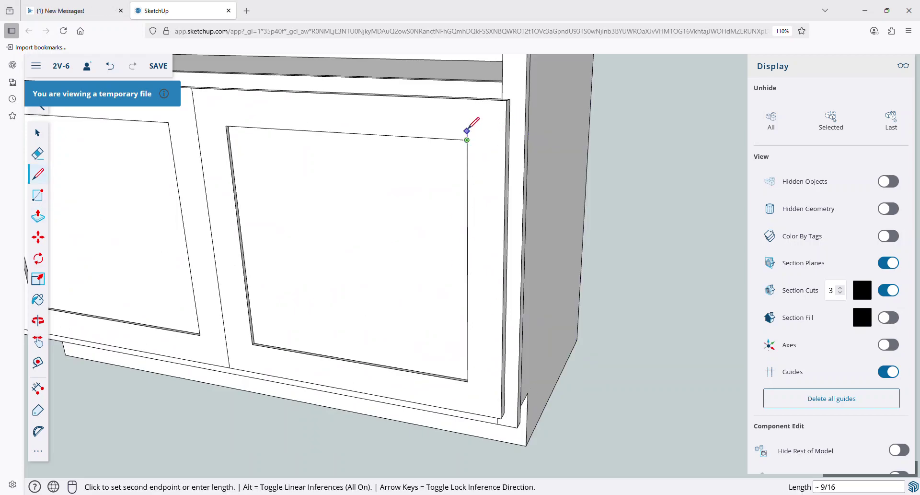
left_click(467, 99)
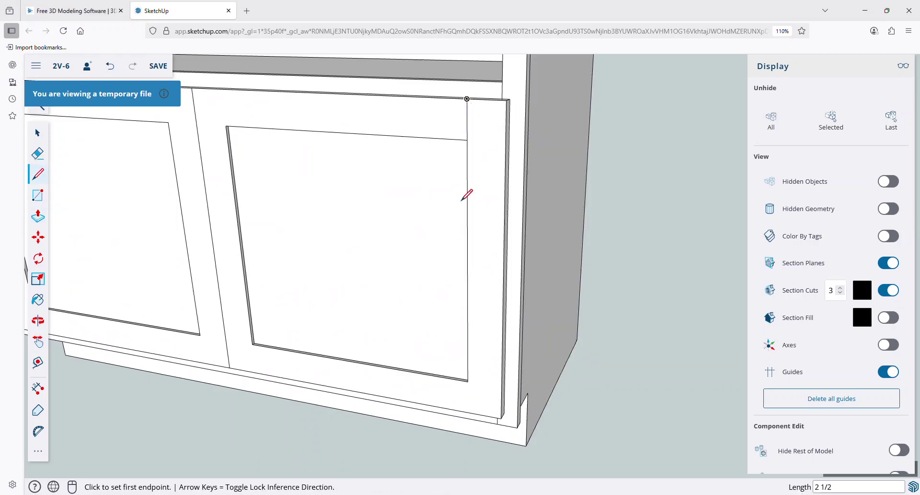
left_click(467, 381)
left_click(467, 411)
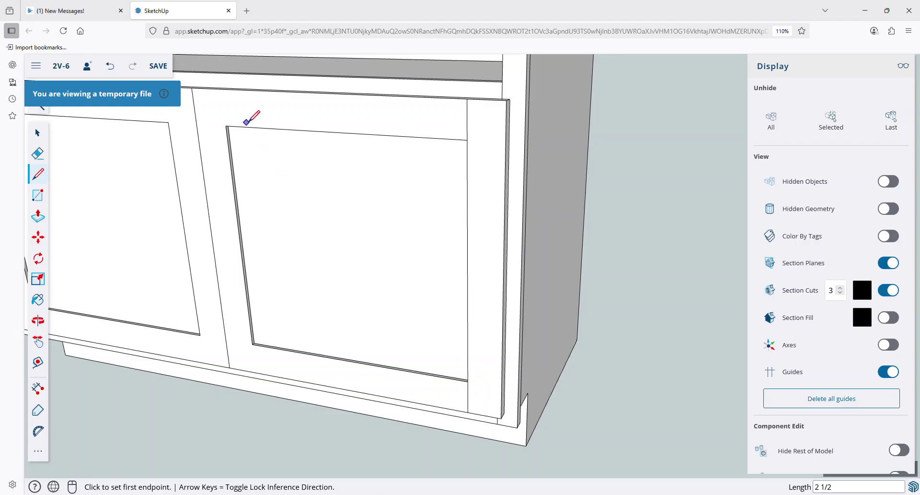
On the other door, draw edges from the panel's corners to the top and bottom rails
key("h")
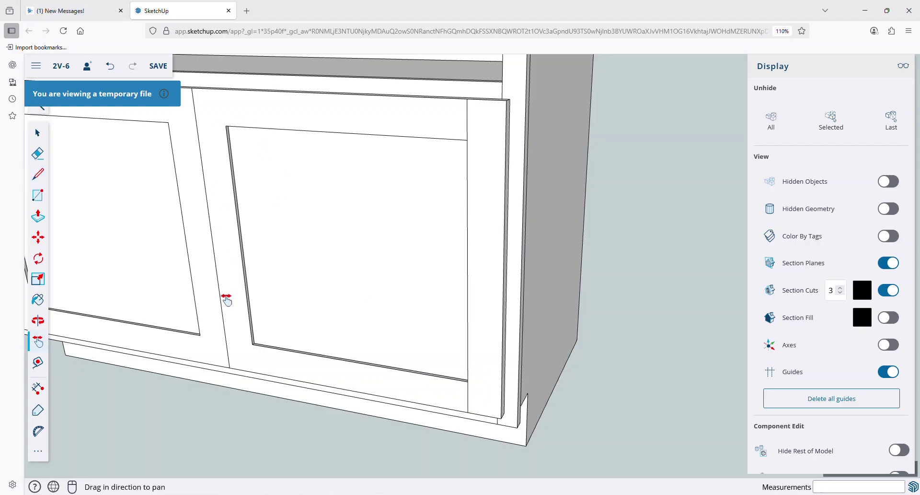
left_click_drag(225, 291, 454, 350)
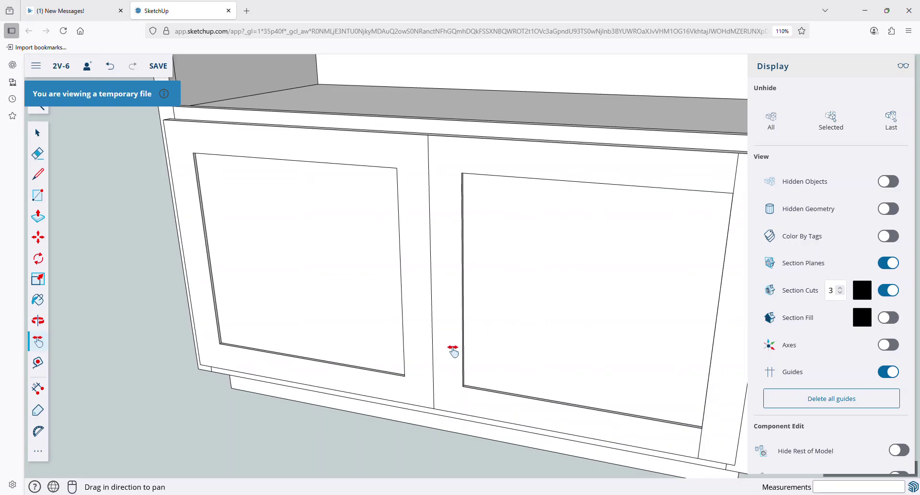
key("l")
left_click(462, 173)
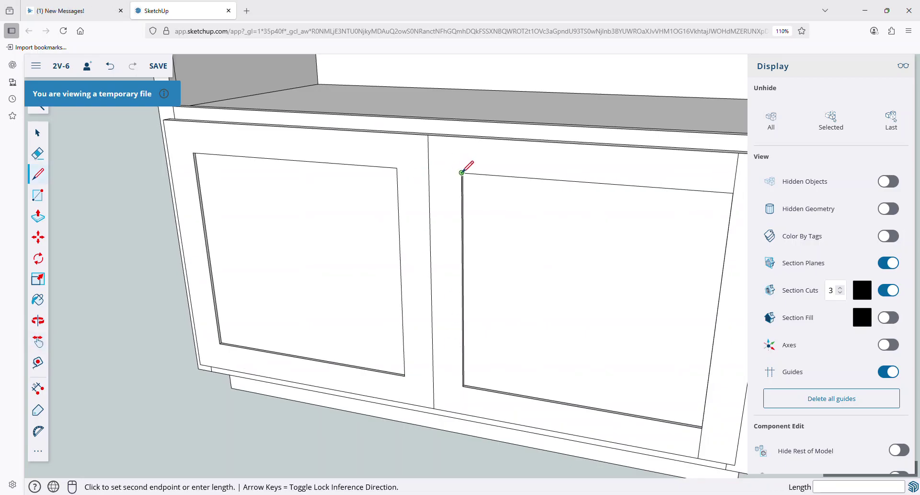
left_click(428, 135)
scroll(396, 366, "down", 2)
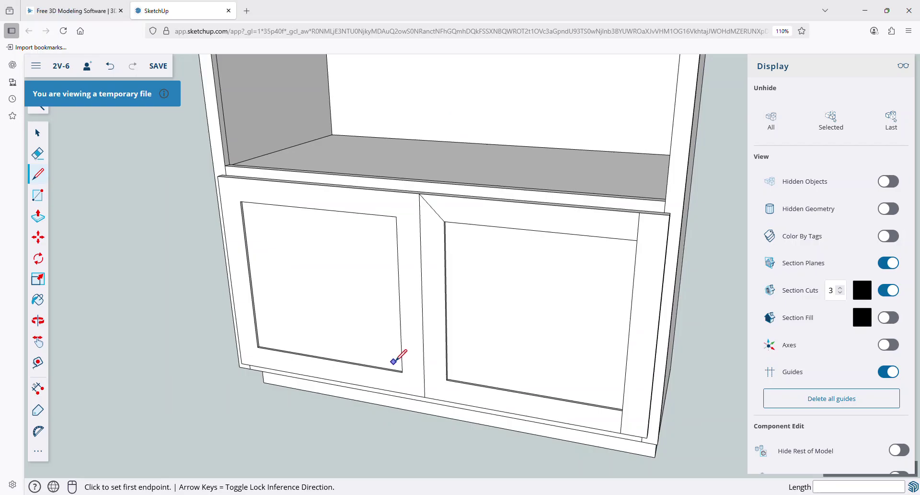
scroll(445, 222, "up", 5)
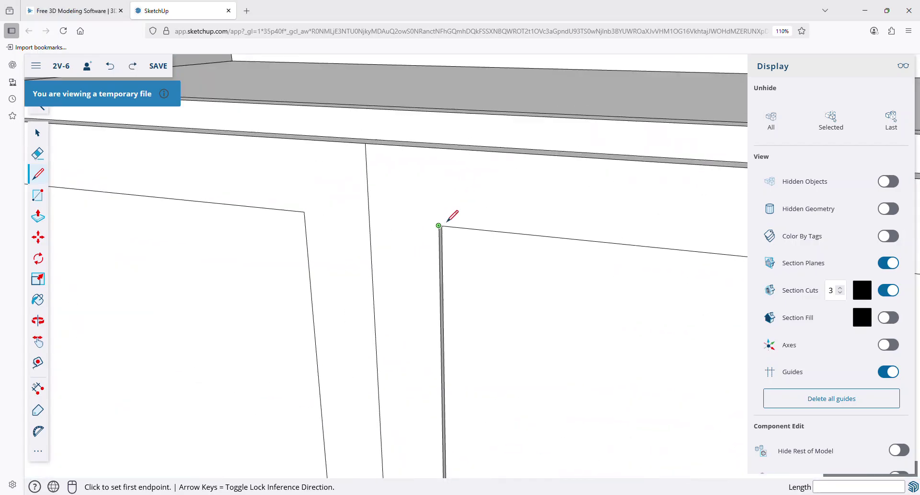
left_click(440, 224)
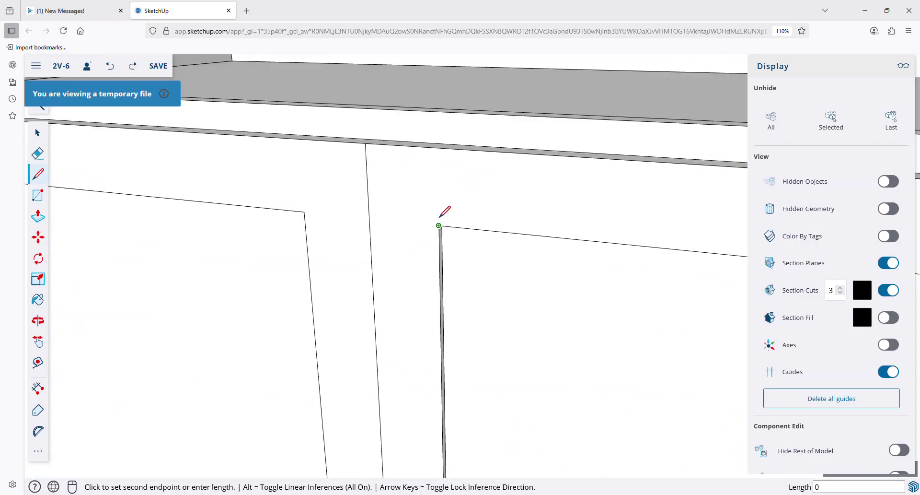
left_click(438, 147)
scroll(439, 151, "down", 4)
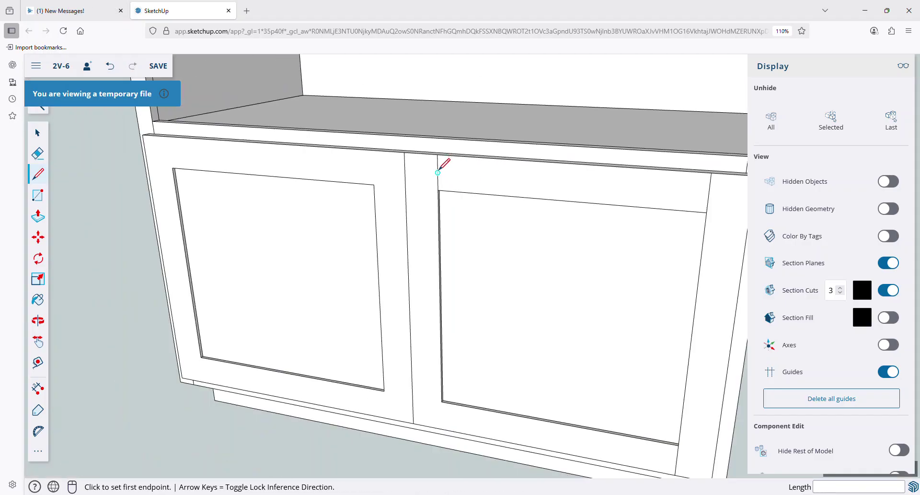
left_click(442, 401)
left_click(441, 427)
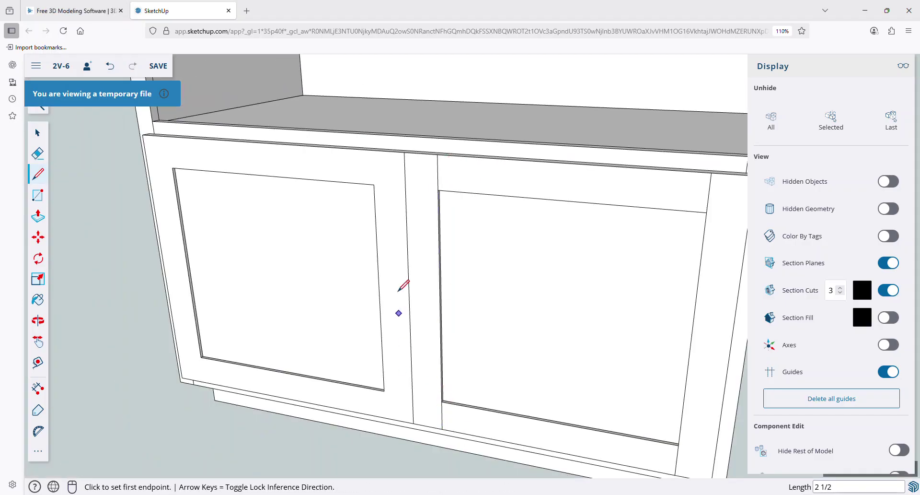
Draw the remaining corner edges to the top and lower rails, including the left door's corners
left_click(374, 184)
left_click(372, 150)
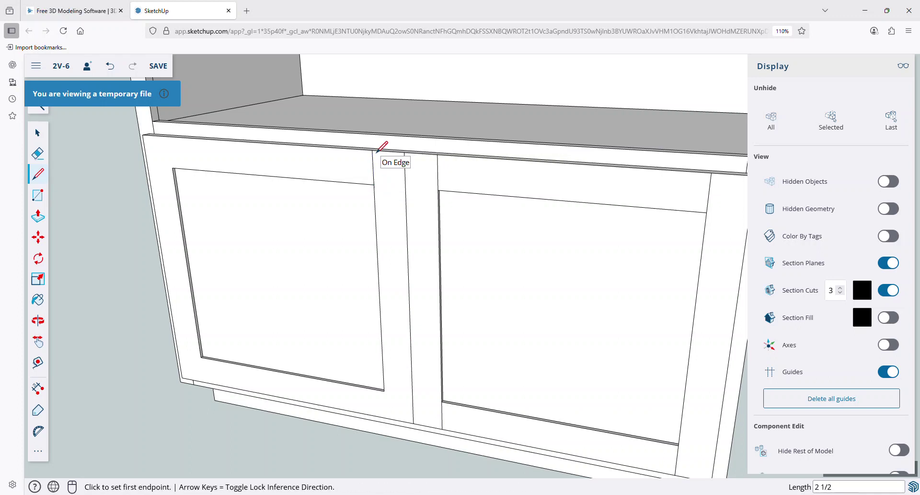
left_click(384, 391)
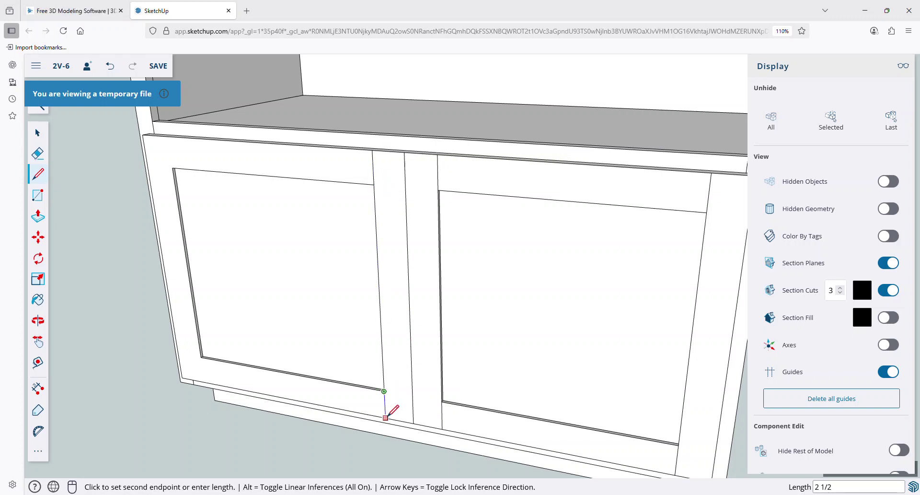
left_click(386, 417)
left_click(172, 168)
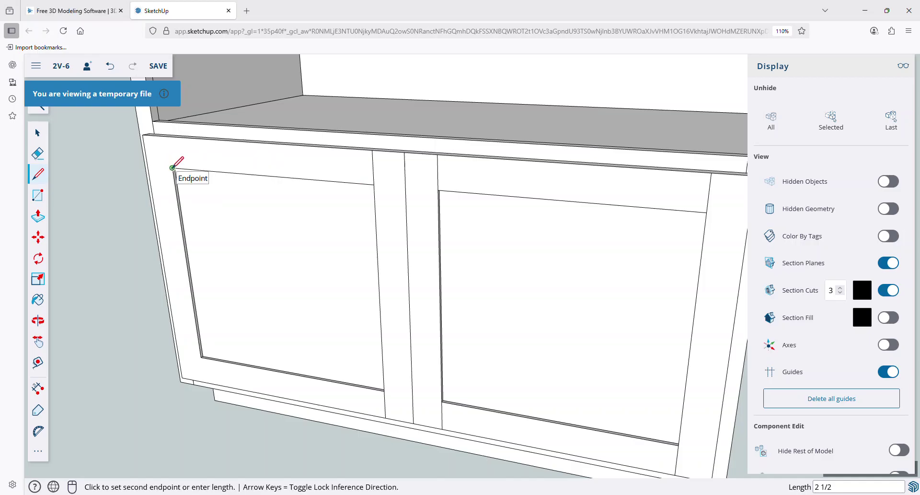
left_click(168, 136)
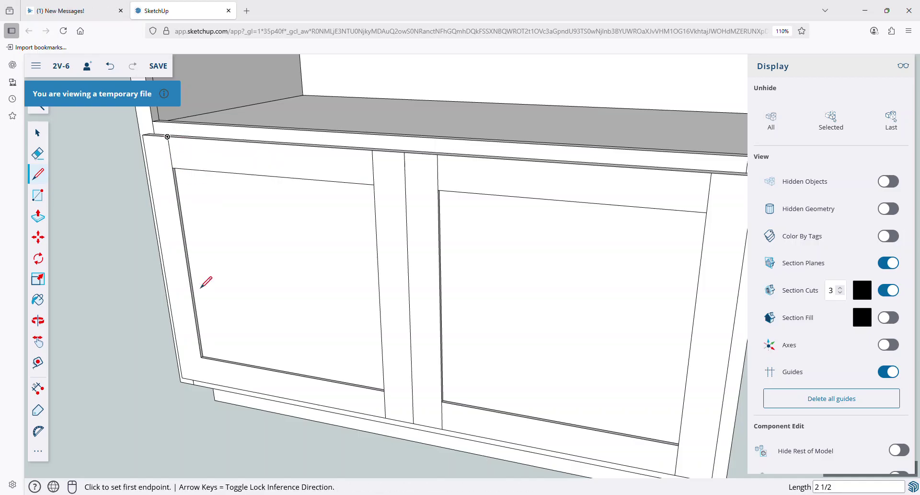
left_click(201, 357)
left_click(204, 373)
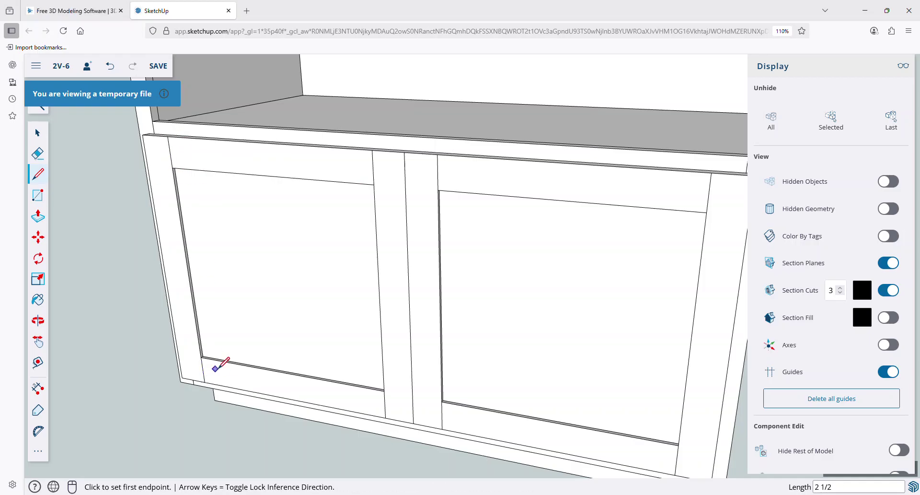
scroll(206, 373, "down", 3)
In a front view, place a horizontal guide offset 1 from the upper opening's top edge
key("h")
left_click_drag(314, 281, 411, 379)
scroll(355, 292, "down", 5)
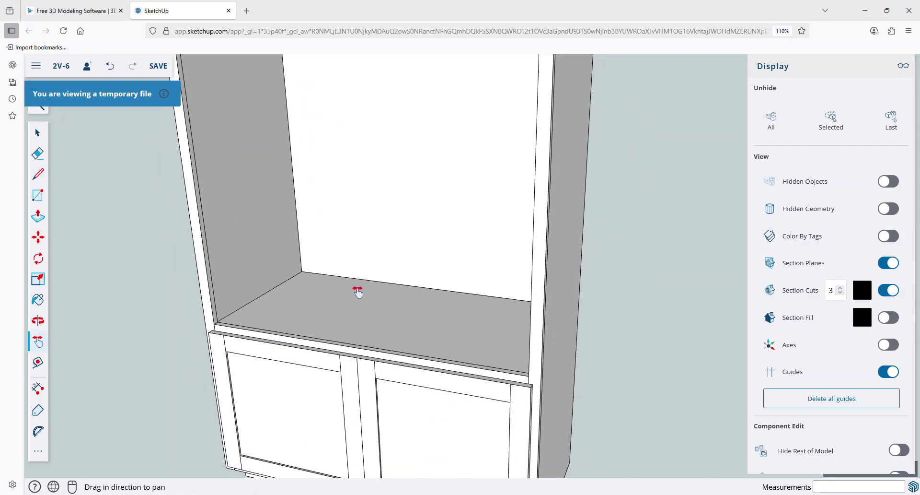
key("o")
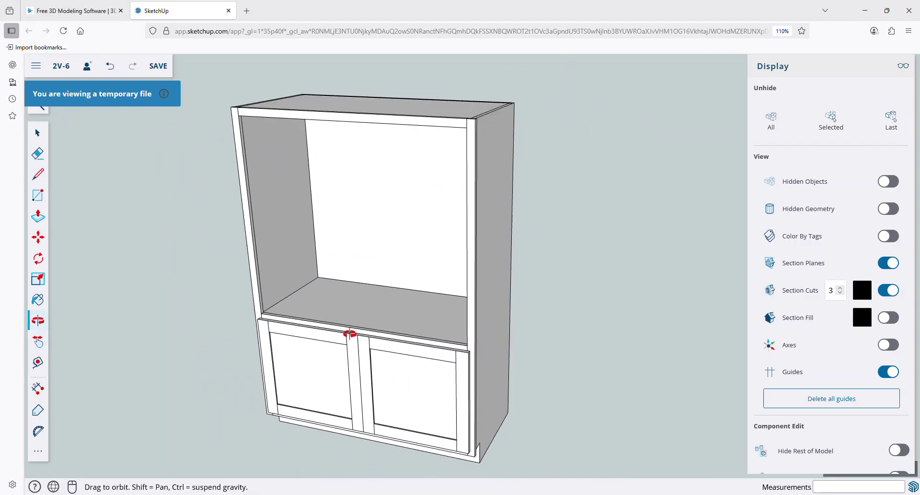
left_click_drag(350, 331, 445, 237)
key("t")
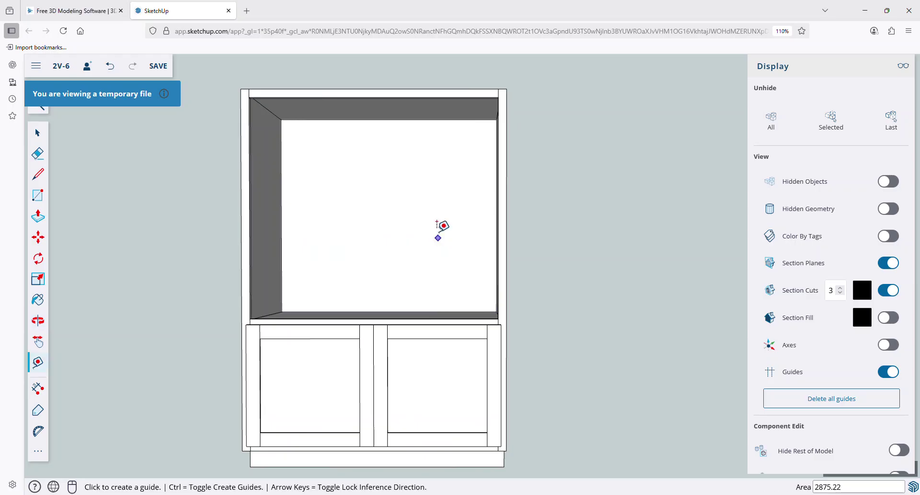
left_click(303, 118)
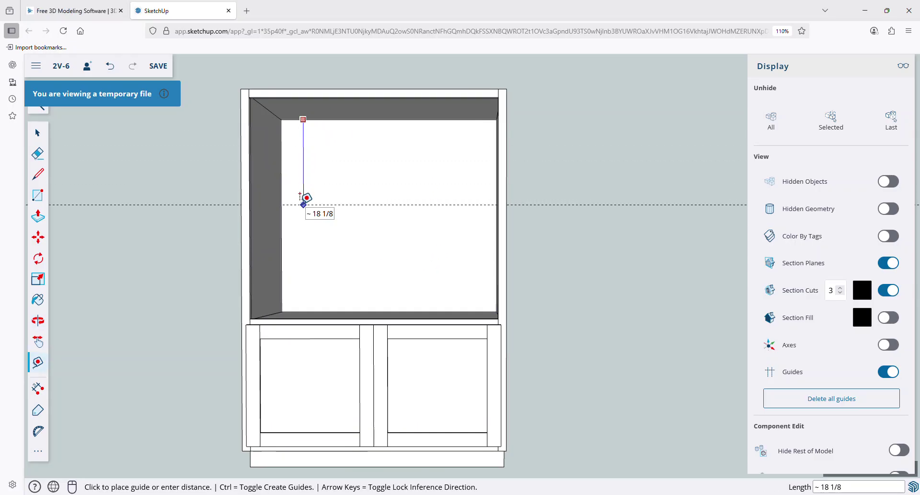
left_click(306, 197)
type("18")
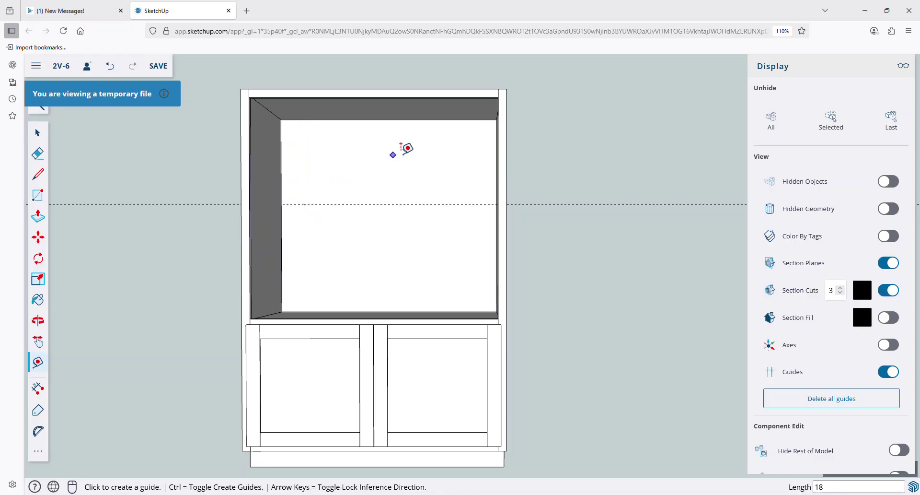
key("Return")
scroll(421, 267, "up", 4)
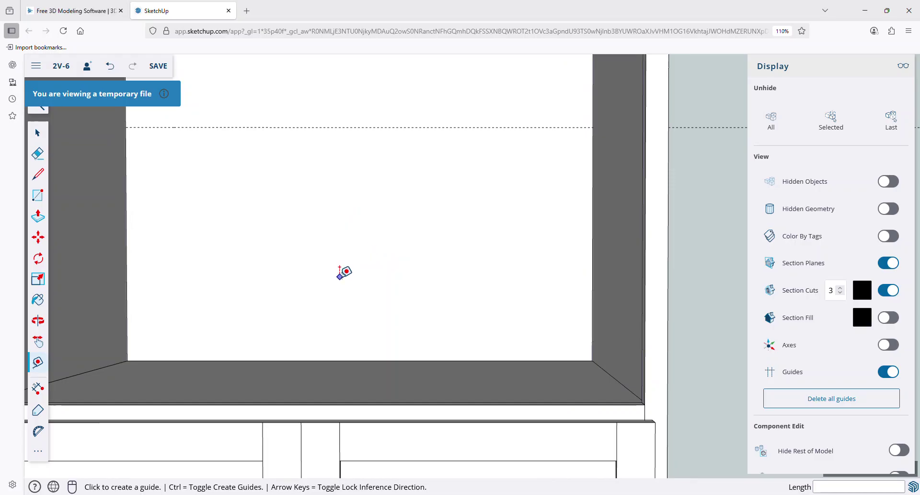
Draw a 0.75 by 46 rectangle along the guide from the left side to the right side
key("r")
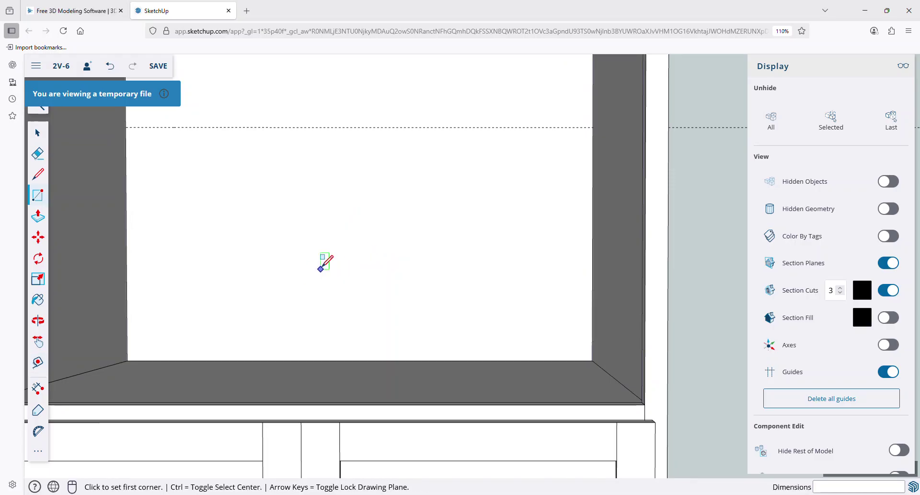
left_click(125, 127)
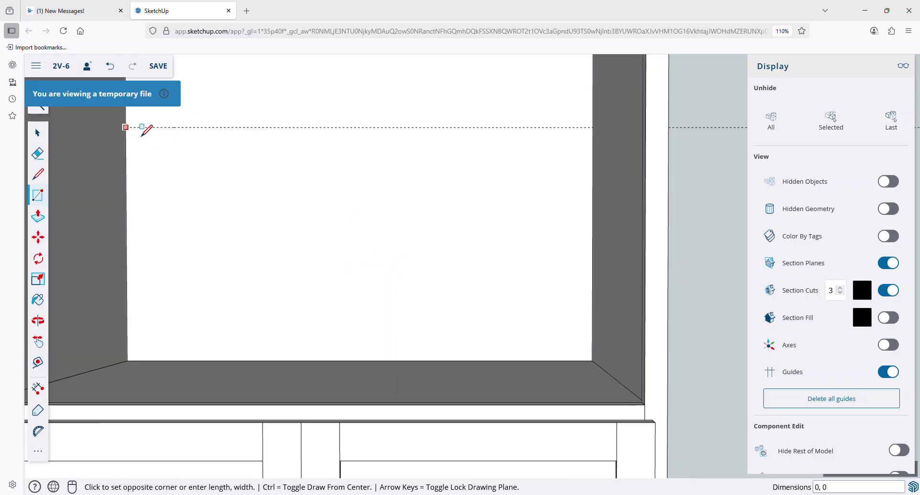
left_click(596, 129)
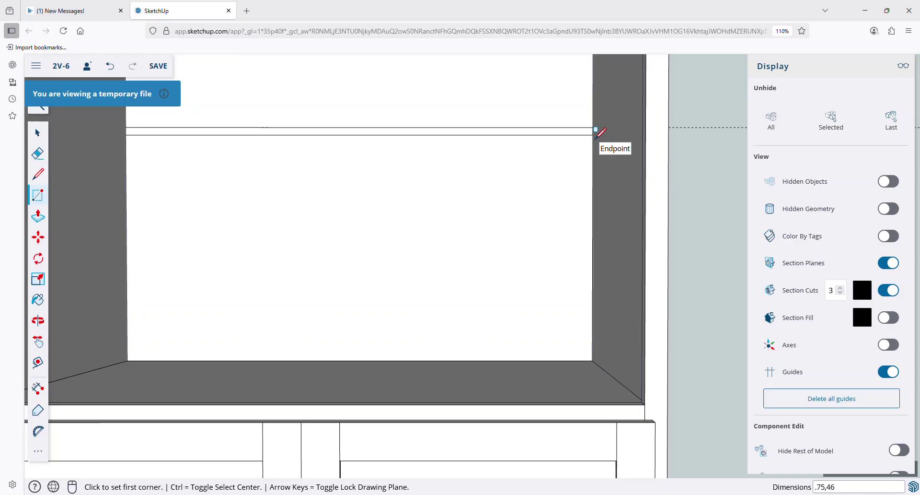
scroll(474, 204, "down", 3)
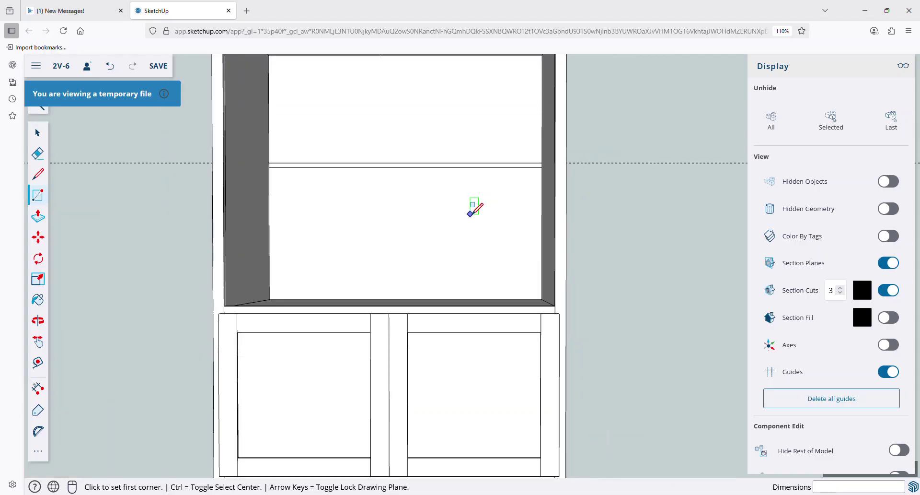
middle_click_drag(470, 211, 328, 295)
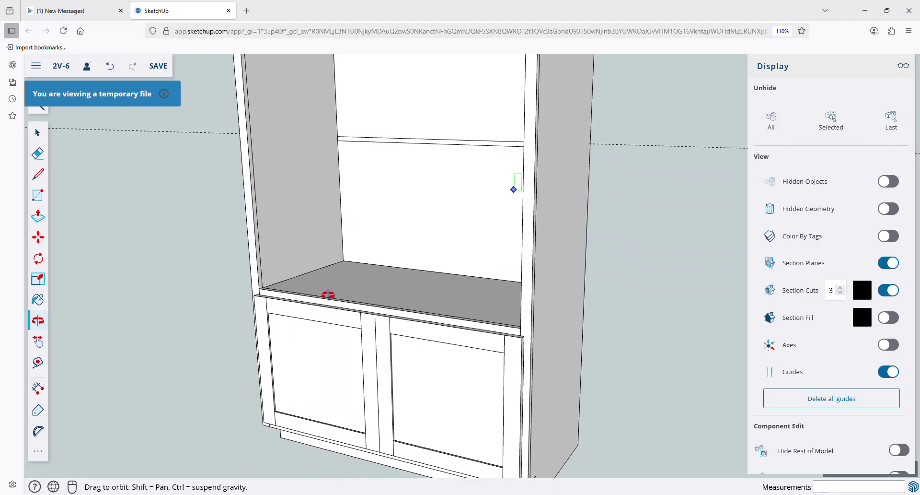
Push/Pull the shelf outline about 21 1/4 forward into a full-depth shelf
key("p")
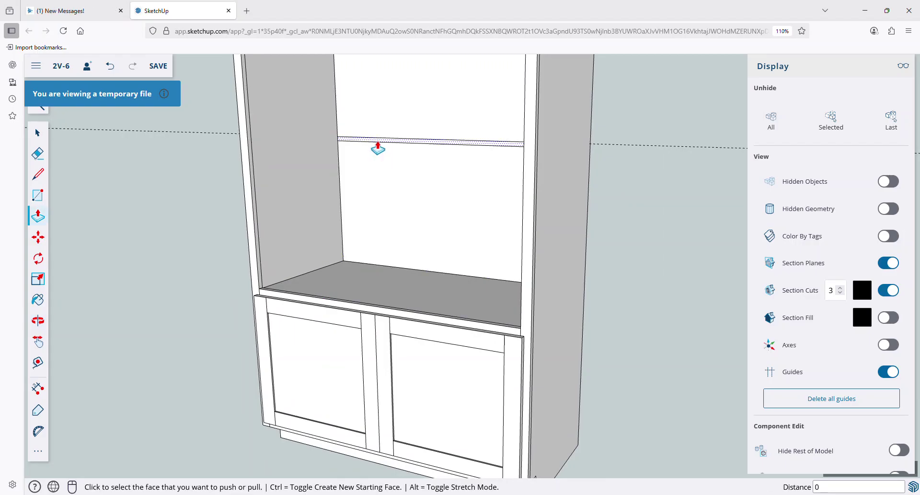
left_click(379, 147)
left_click(299, 168)
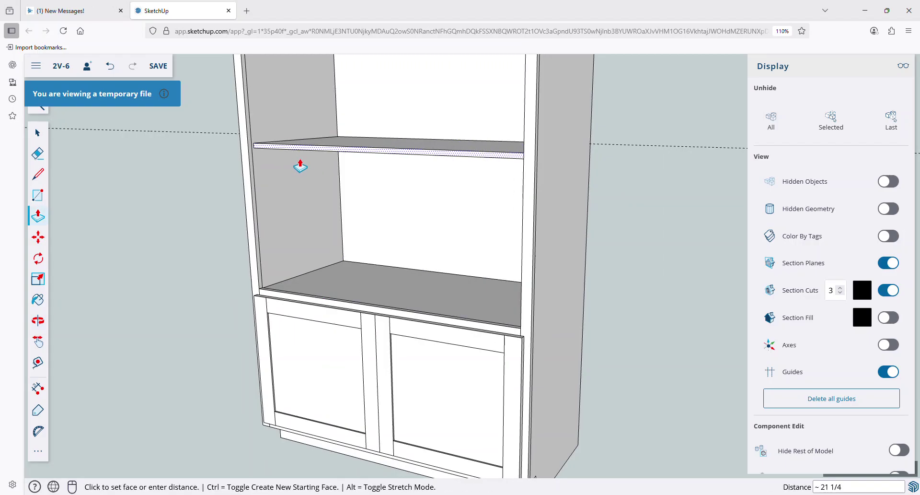
scroll(302, 244, "down", 4)
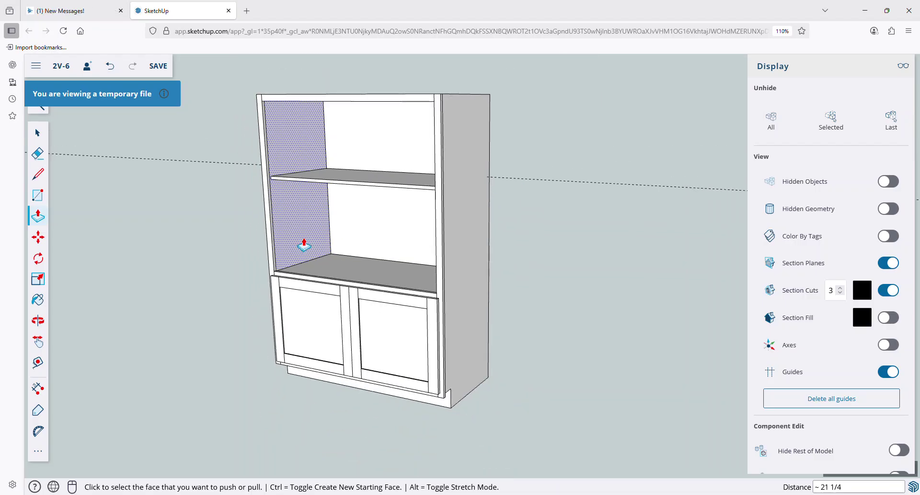
Erase the leftover guide line with the Eraser
key("e")
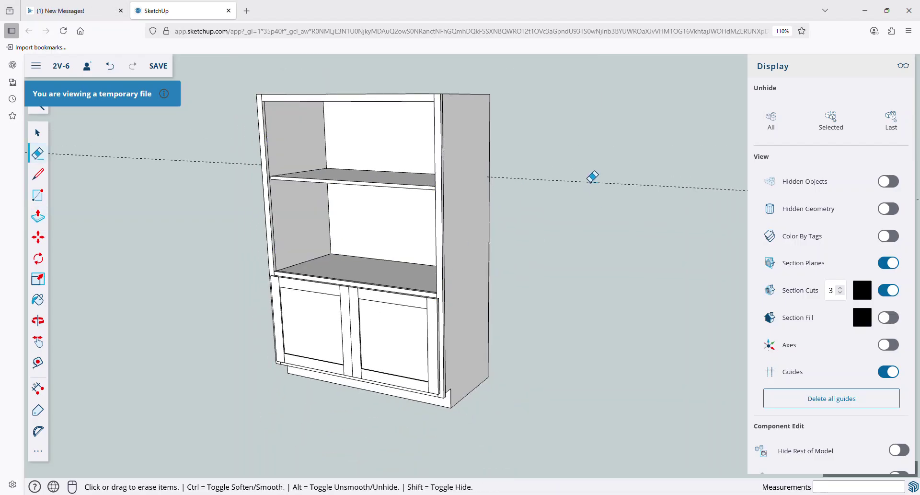
scroll(563, 221, "down", 2)
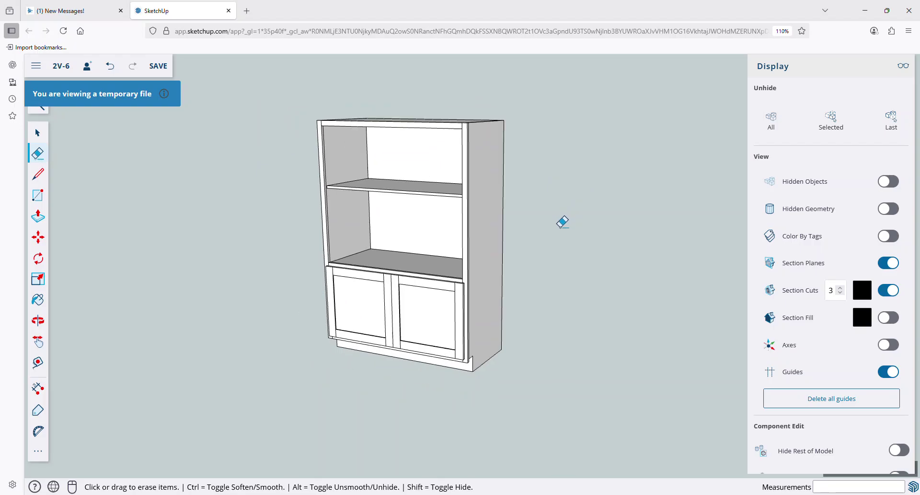
scroll(563, 223, "up", 1)
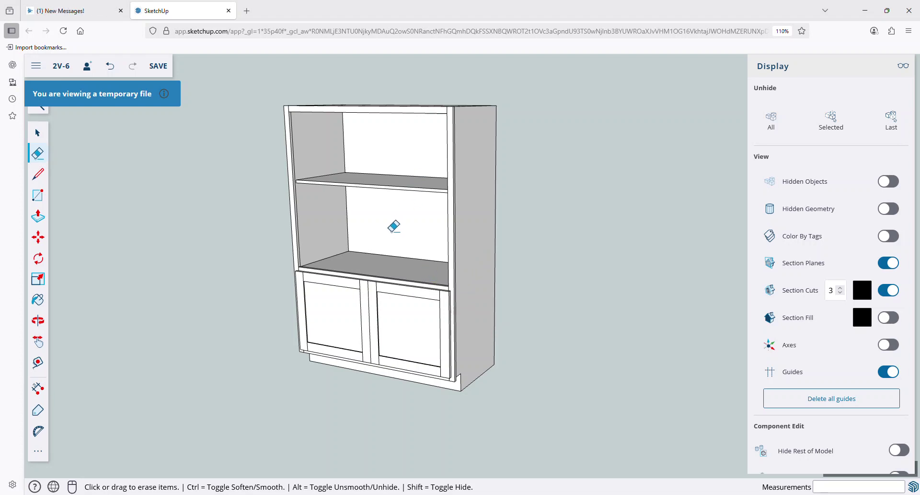
Widen the right side's thin front face by about 7/8
key("o")
left_click_drag(397, 210, 417, 235)
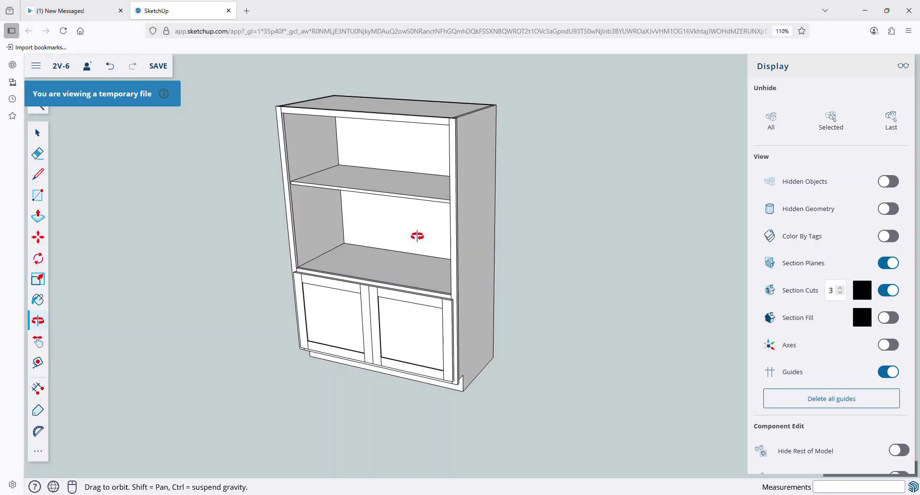
scroll(418, 236, "up", 5)
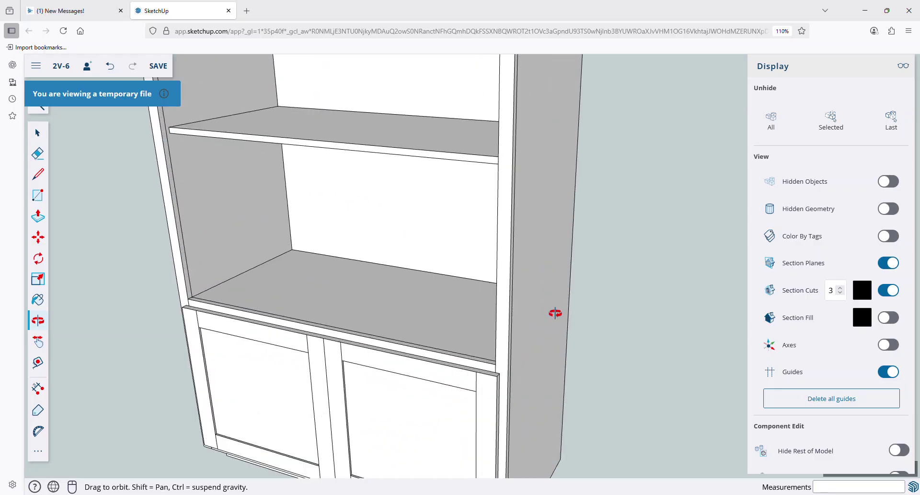
key("p")
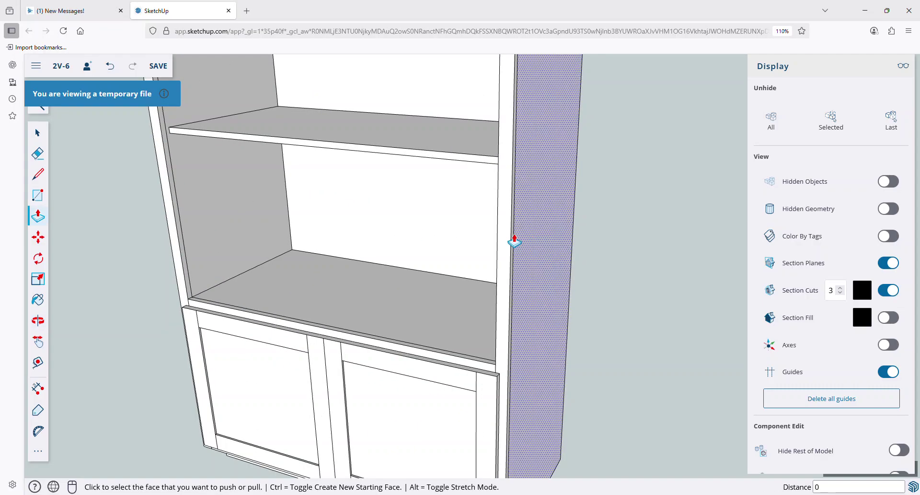
left_click(516, 245)
left_click(518, 244)
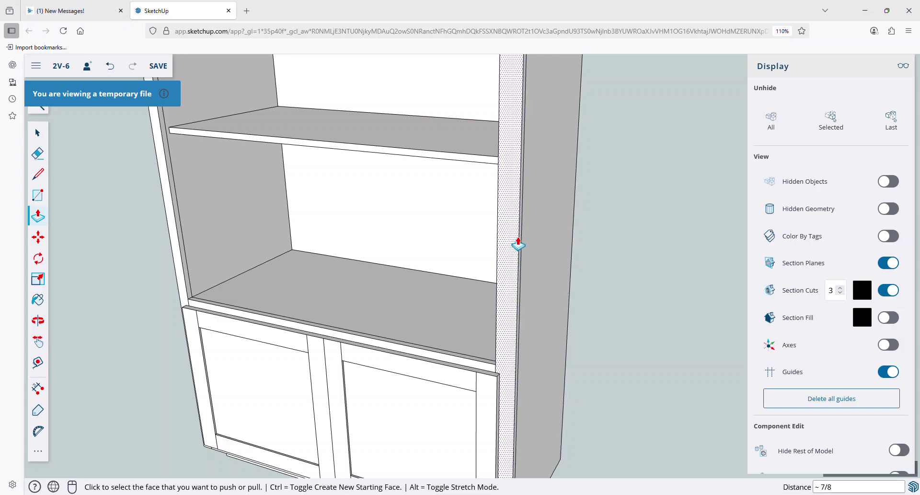
left_click(518, 244)
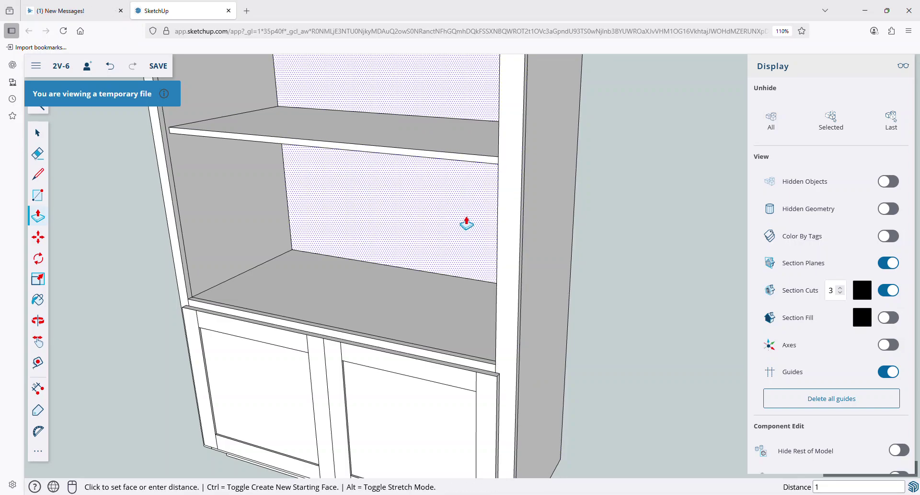
Pull the left side's thin front face forward 1 inch
key("o")
left_click_drag(242, 269, 562, 272)
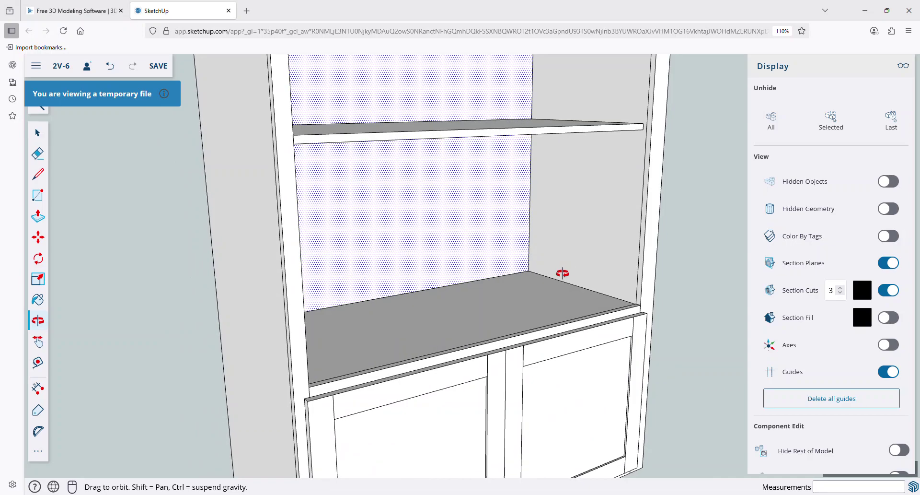
key("p")
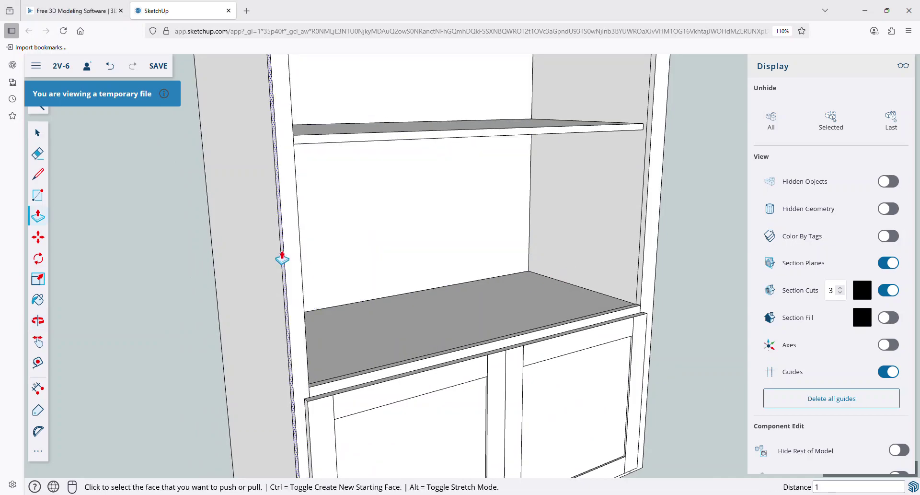
left_click(277, 258)
left_click(278, 257)
type("1")
key("Return")
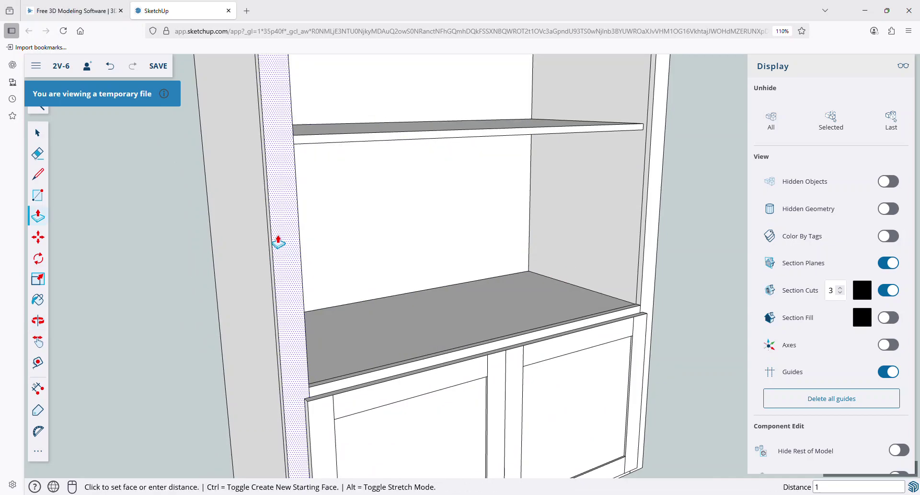
key("o")
left_click_drag(528, 98, 382, 154)
Raise the right stile's top face 1 1/2 inches
scroll(422, 279, "down", 10)
scroll(448, 138, "up", 5)
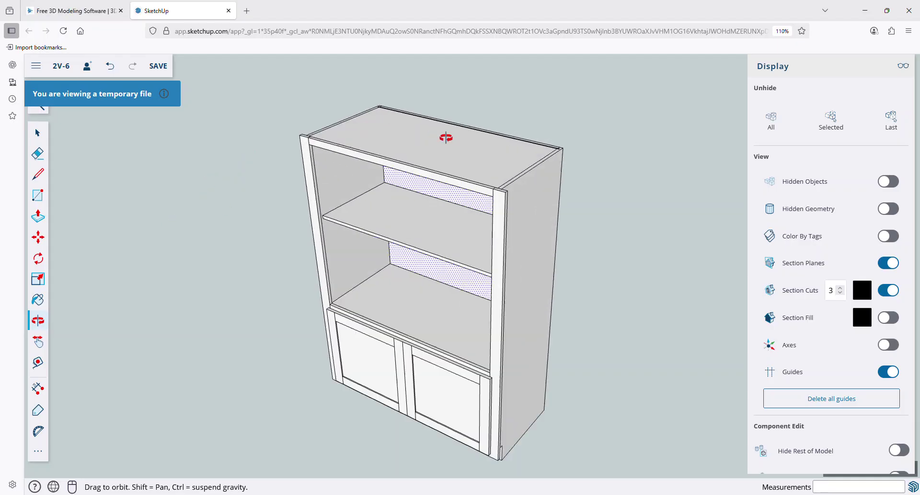
key("p")
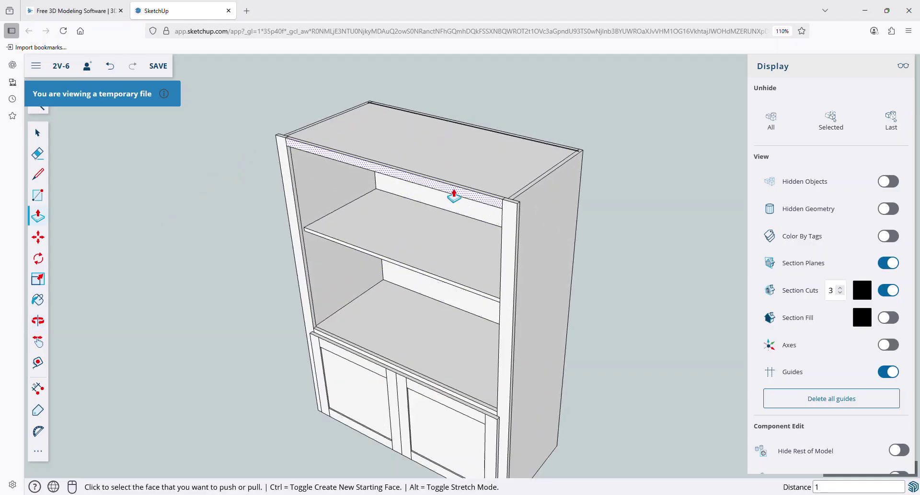
scroll(515, 213, "up", 2)
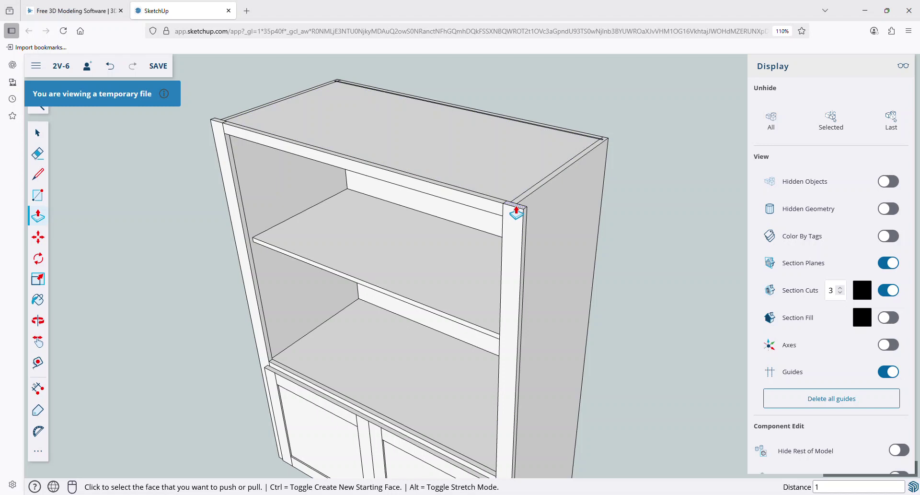
left_click(517, 210)
left_click(514, 199)
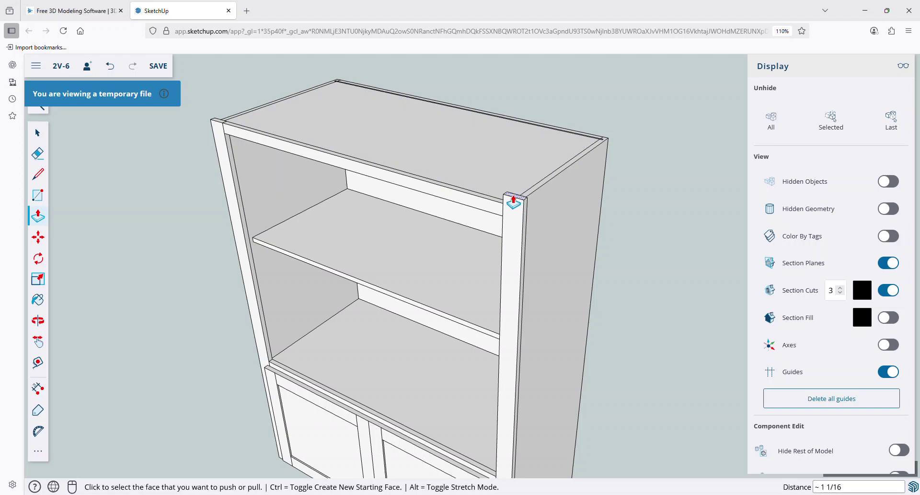
type("1.5")
key("Return")
Pull the top rail up flush with the cabinet top
scroll(494, 199, "up", 3)
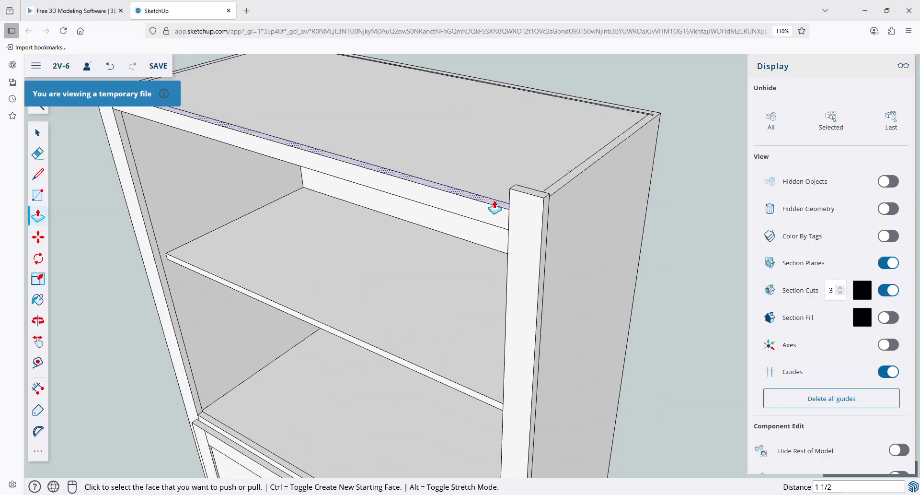
left_click(495, 207)
left_click(525, 197)
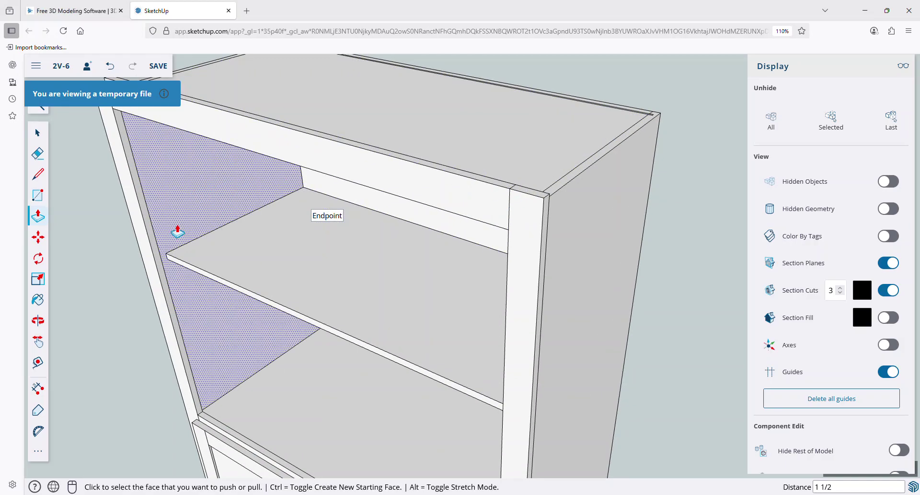
scroll(252, 246, "down", 4)
scroll(164, 168, "up", 5)
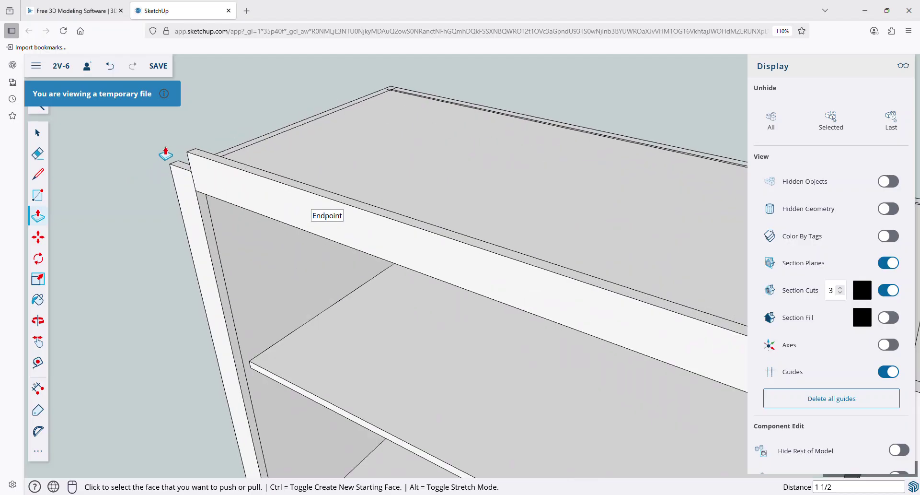
Raise the left stile flush with the top rail
left_click(180, 165)
left_click(198, 162)
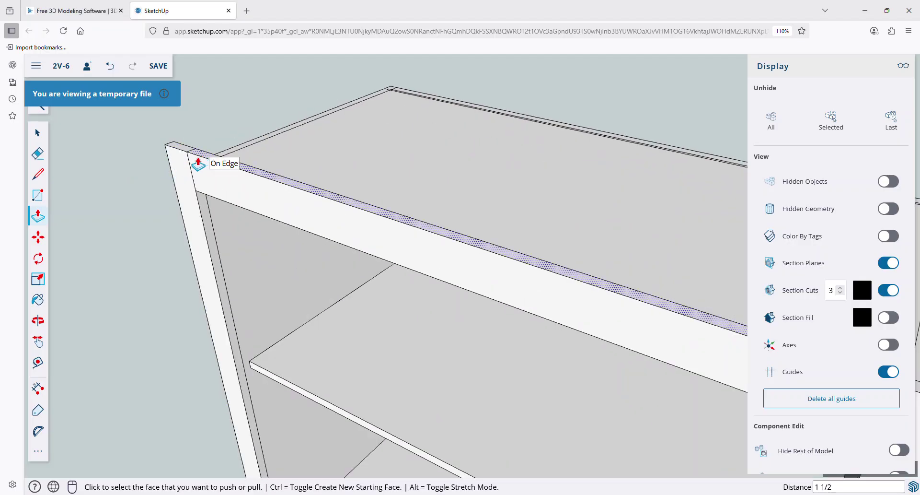
scroll(198, 162, "down", 4)
key("h")
scroll(425, 309, "down", 3)
View the reworked cabinet straight-on from the front, then return to the CabinetCRUNCHER window
key("o")
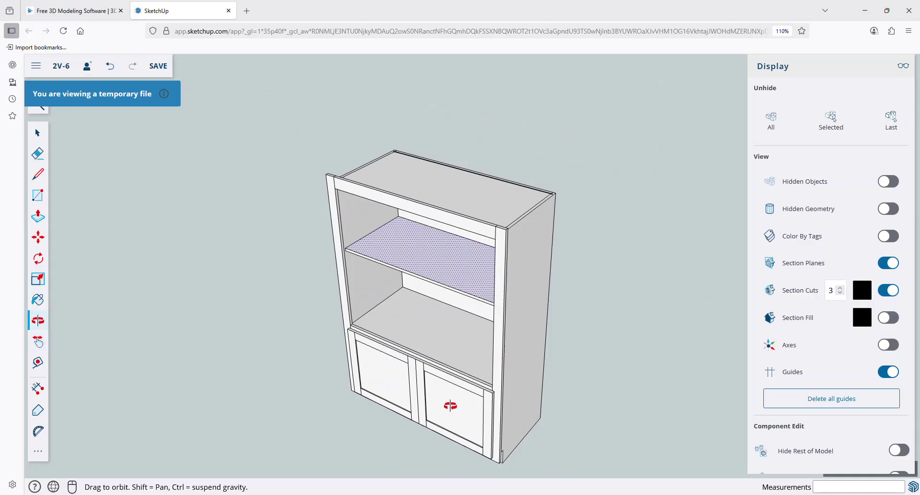
left_click_drag(448, 413, 484, 307)
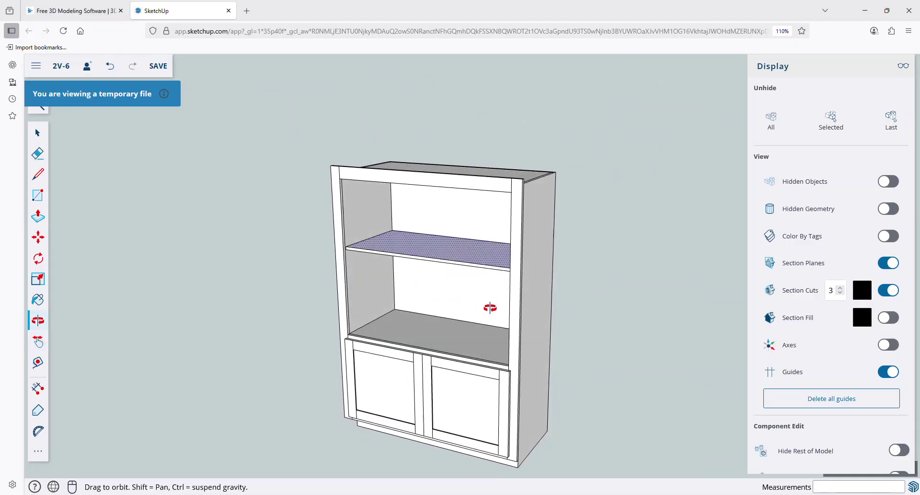
key("h")
left_click_drag(452, 349, 419, 303)
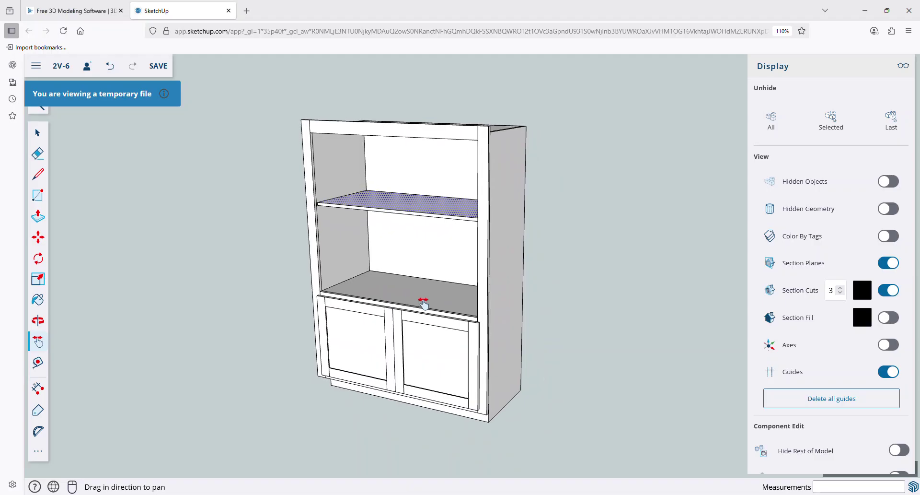
key("space")
left_click(645, 376)
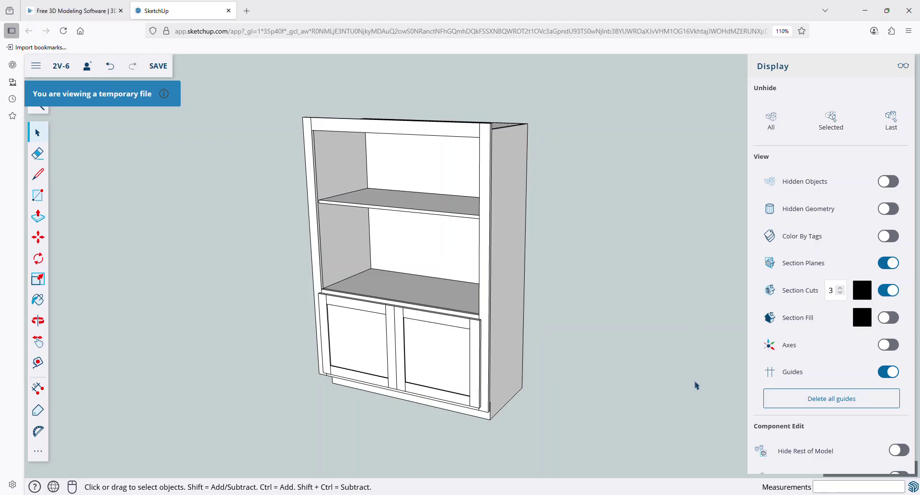
left_click(628, 482)
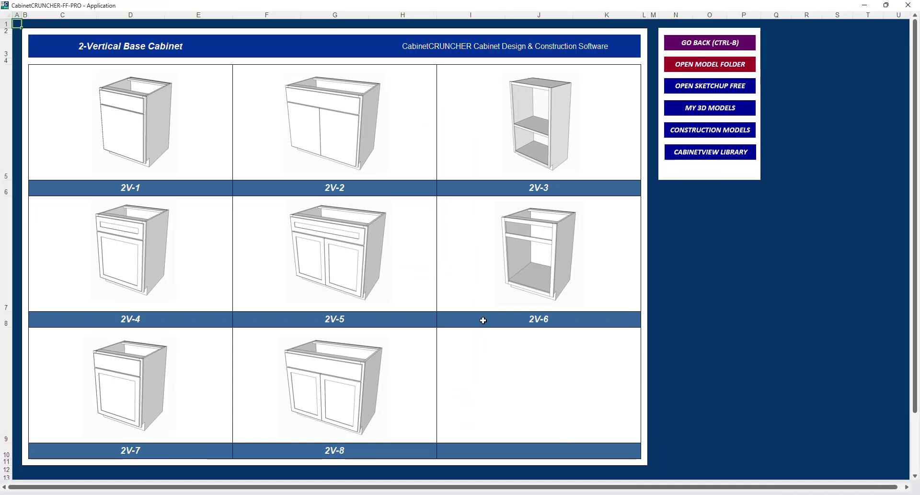
Return to the cutlist sheet and set the cabinet type to BUILT-IN BASE CABINET
left_click(700, 48)
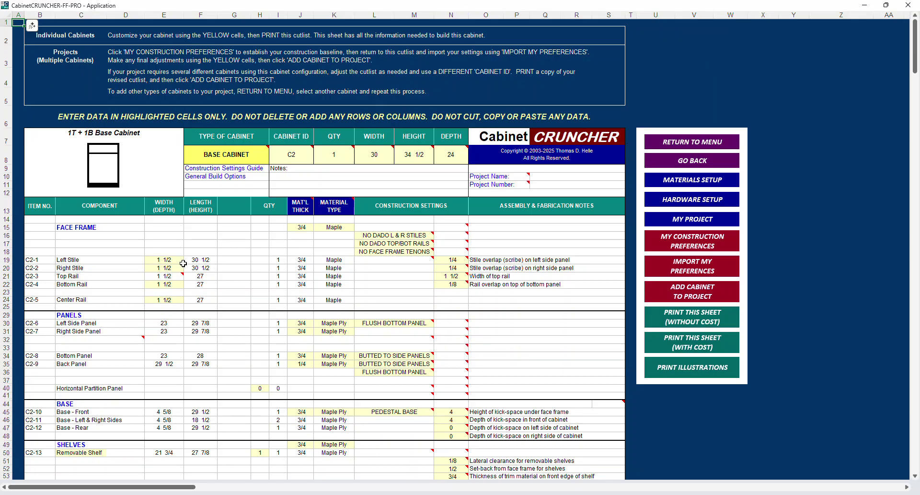
left_click(229, 156)
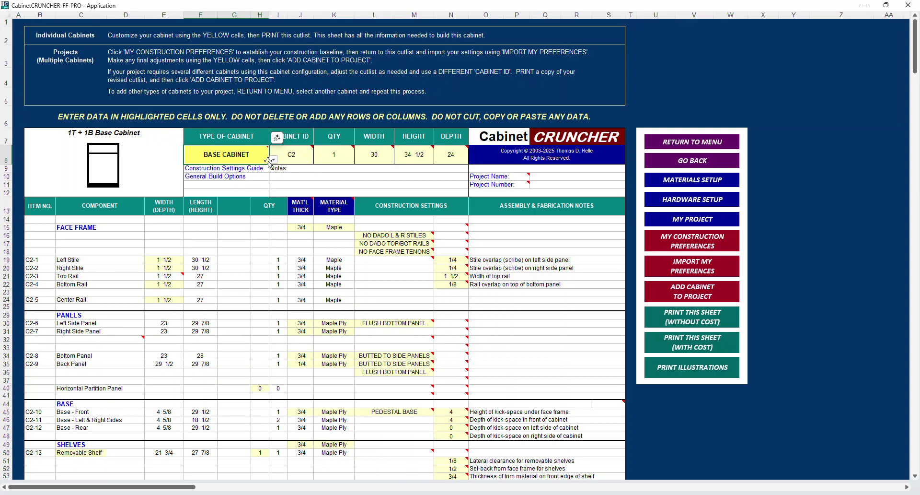
left_click(275, 160)
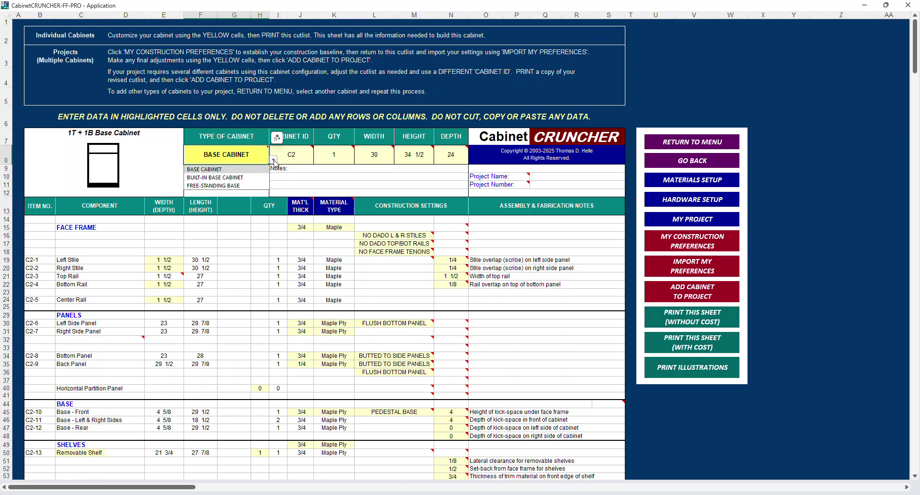
left_click(225, 178)
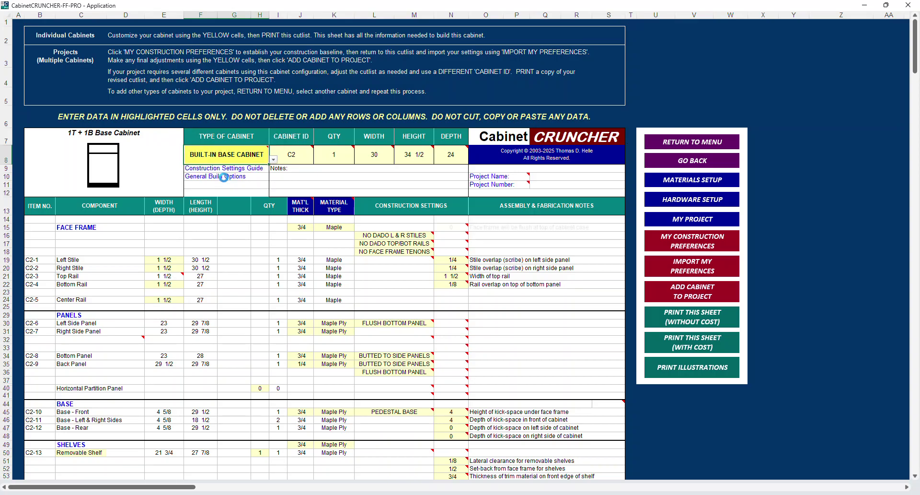
Enter cabinet dimensions of 48 wide, 80 high and 20 deep
left_click(384, 157)
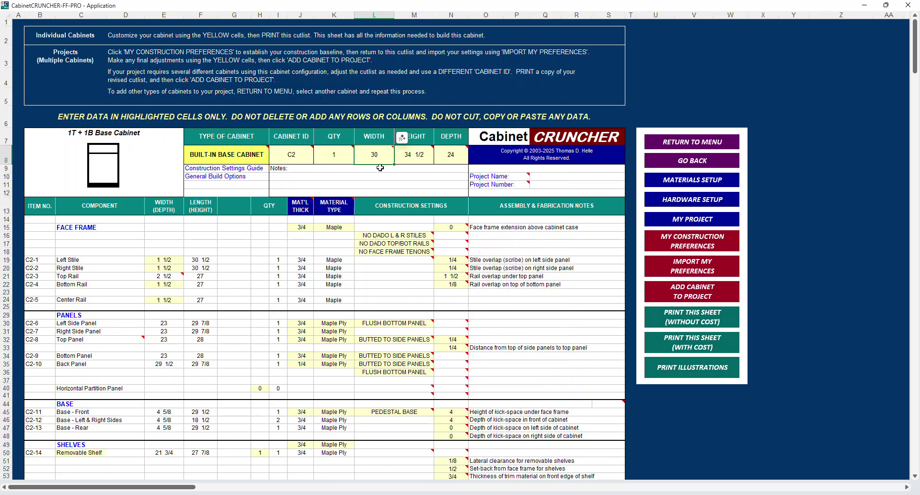
key("Tab")
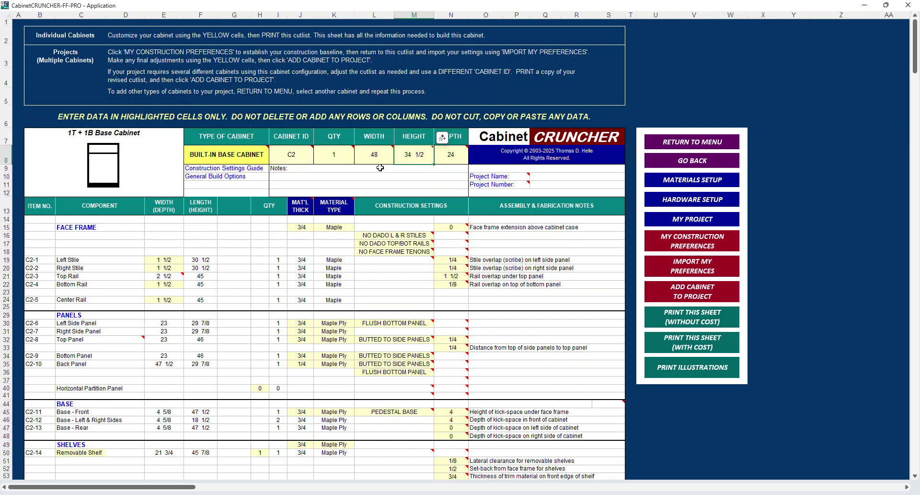
type("80")
key("Return")
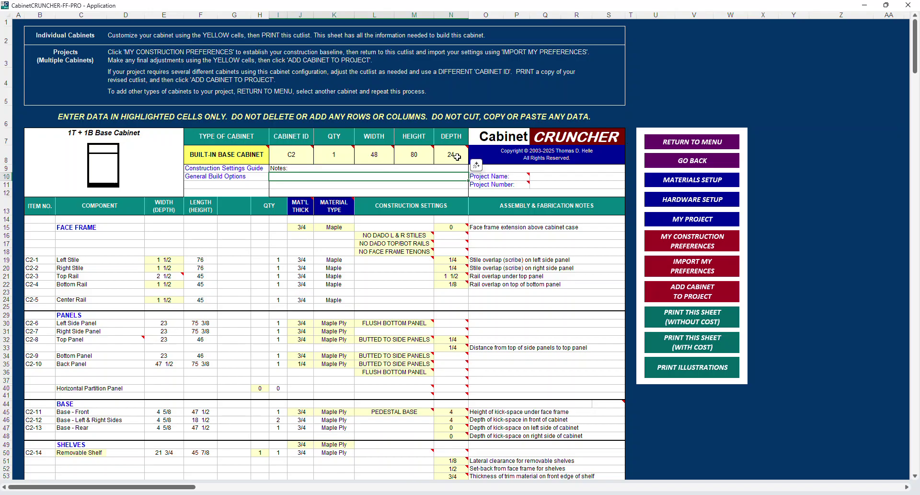
left_click(456, 157)
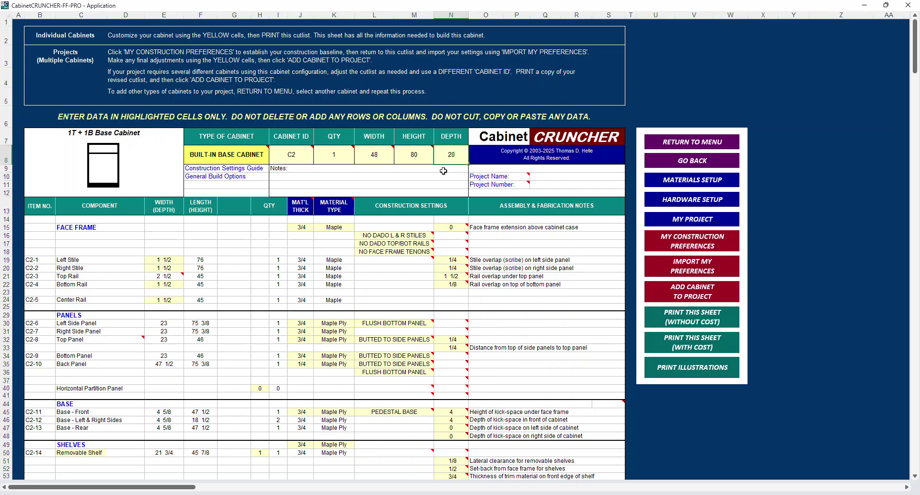
key("Return")
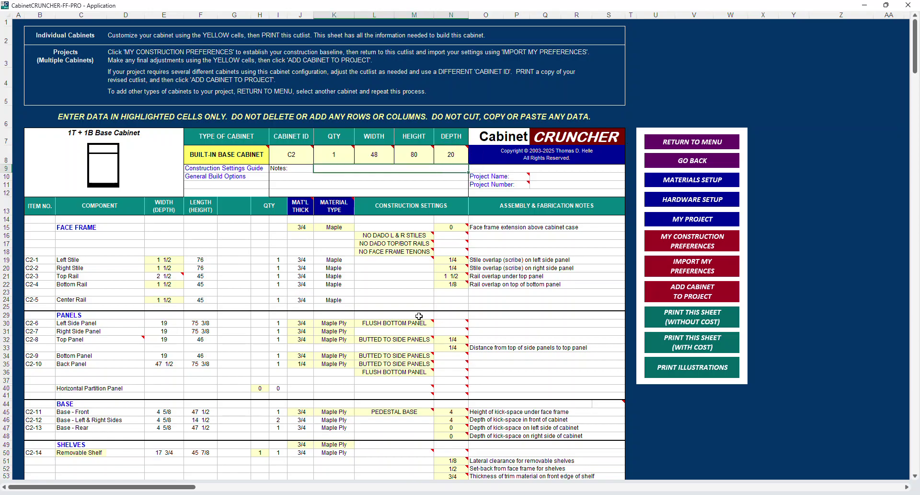
scroll(417, 315, "down", 2)
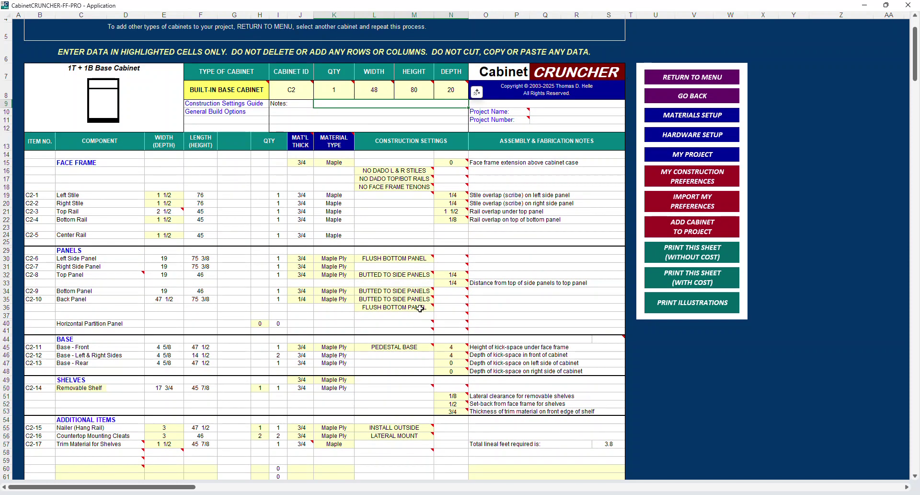
mouse_move(401, 329)
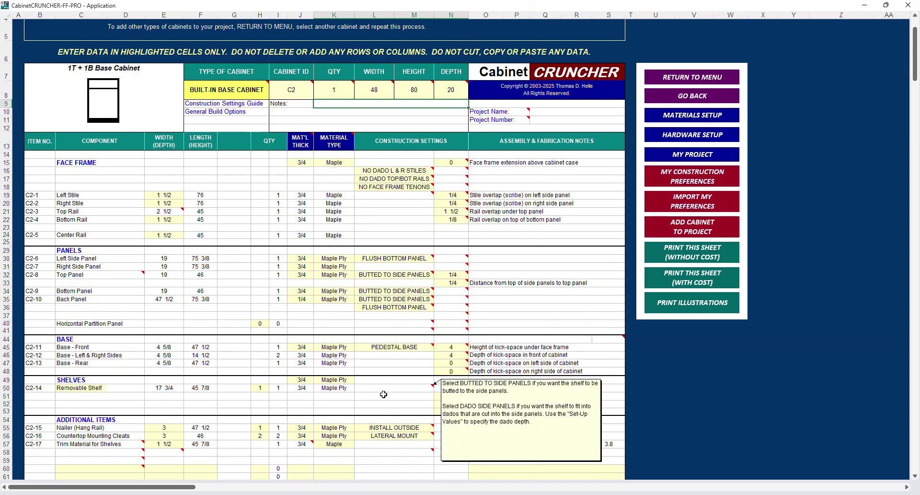
scroll(384, 391, "down", 1)
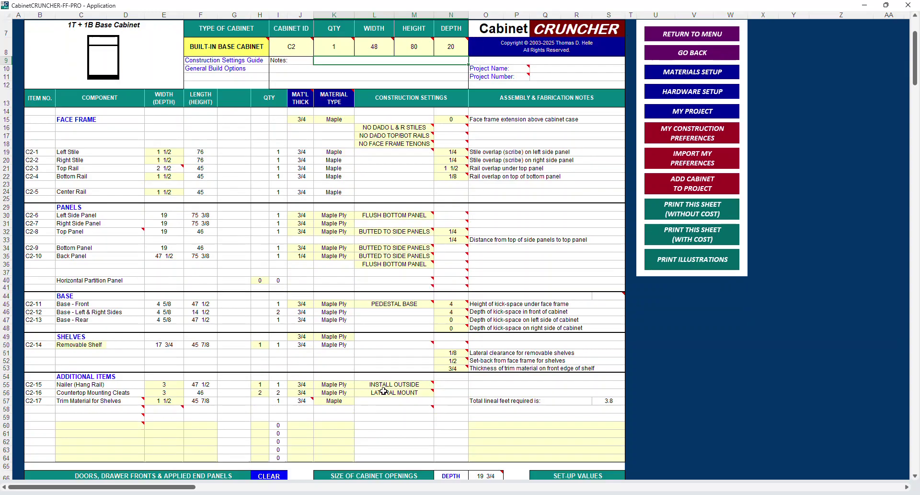
left_click(427, 306)
Set the Base dropdown to NO BASE
left_click(439, 304)
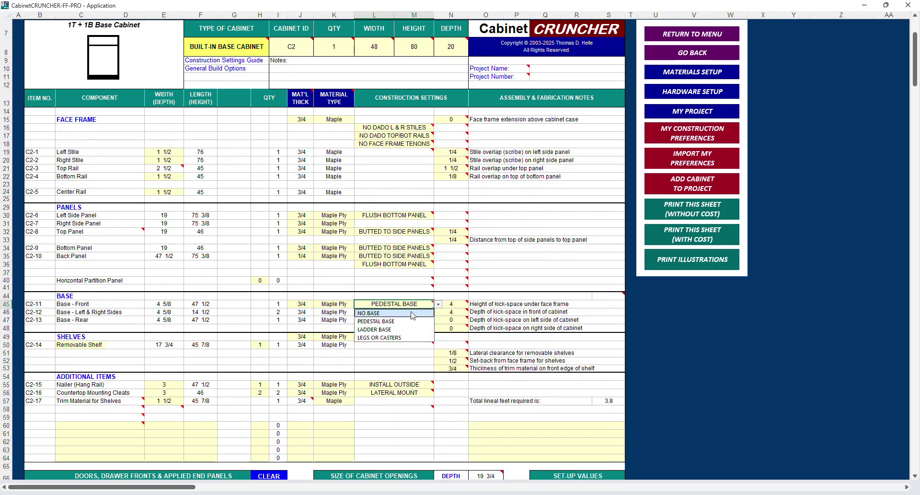
left_click(411, 313)
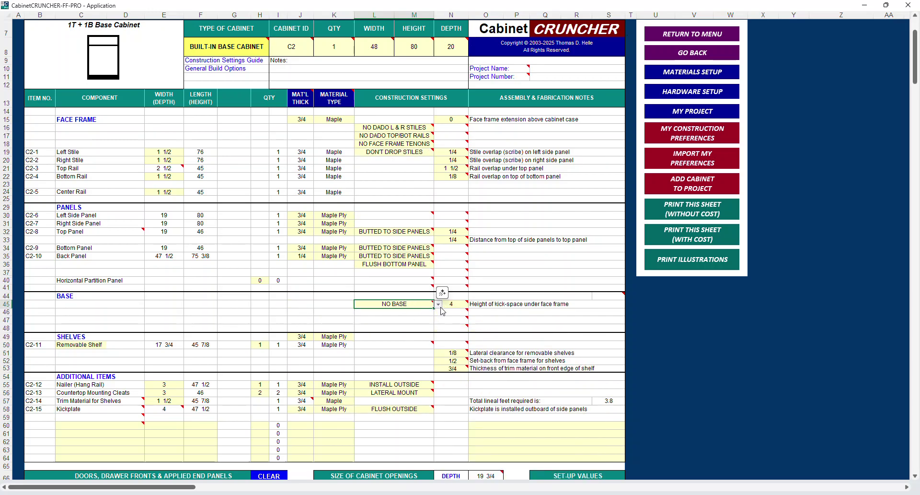
left_click(438, 304)
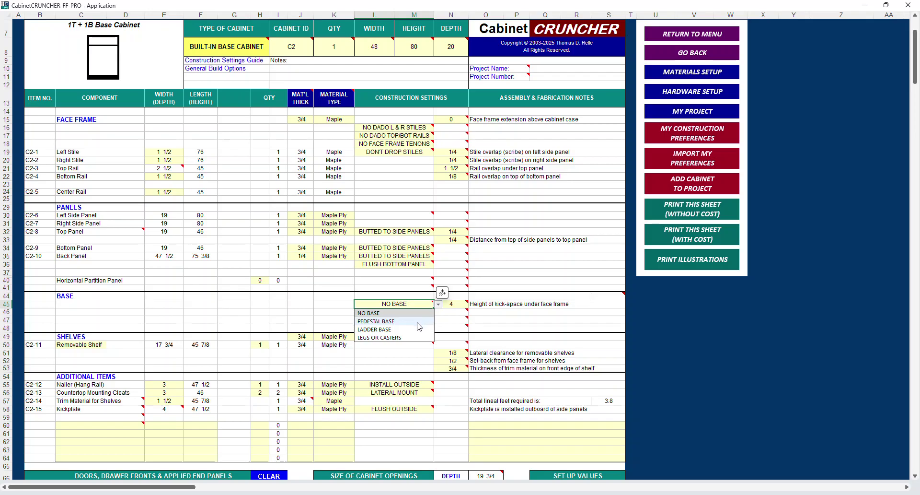
left_click(413, 337)
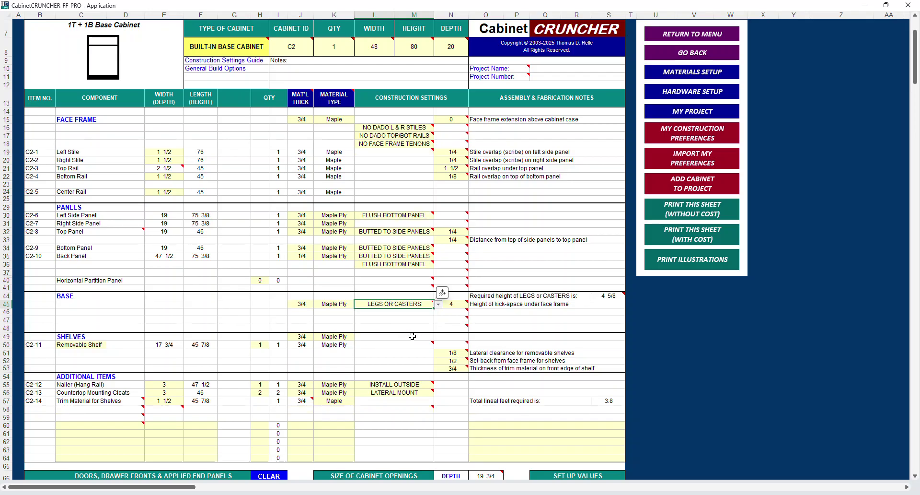
left_click(438, 305)
left_click(415, 312)
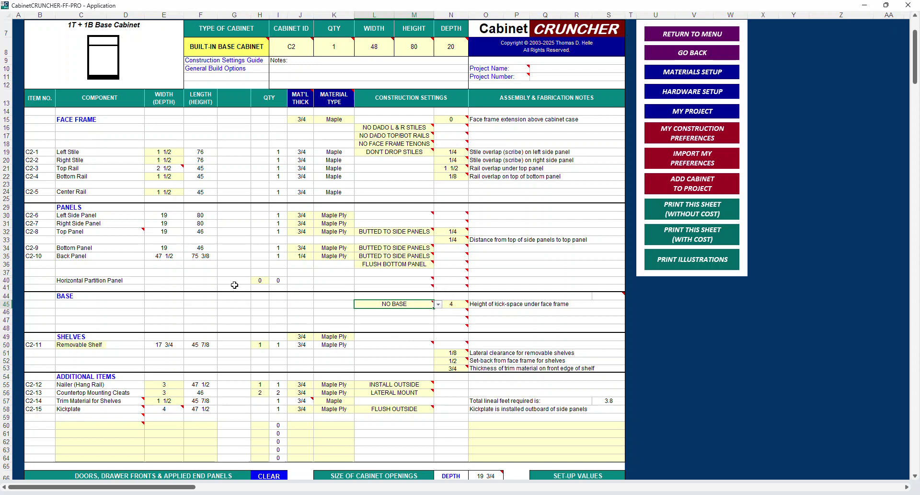
Enter quantity 1 for the Horizontal Partition Panel
left_click(260, 282)
type("1")
key("Return")
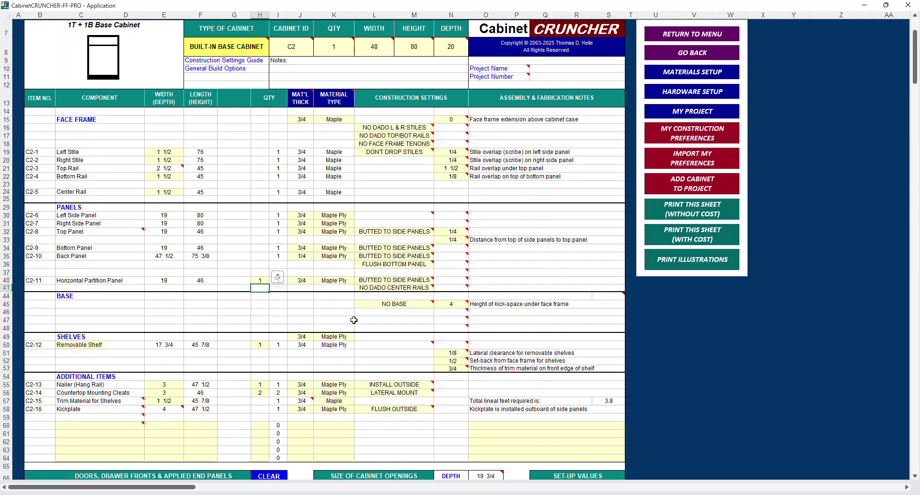
Set the removable shelf quantity to 2
scroll(354, 320, "down", 1)
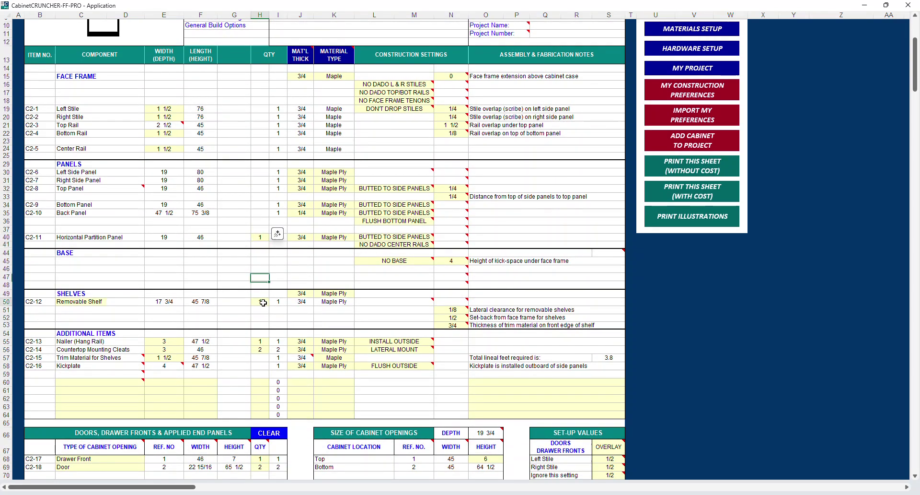
left_click(261, 302)
key("ctrl+v")
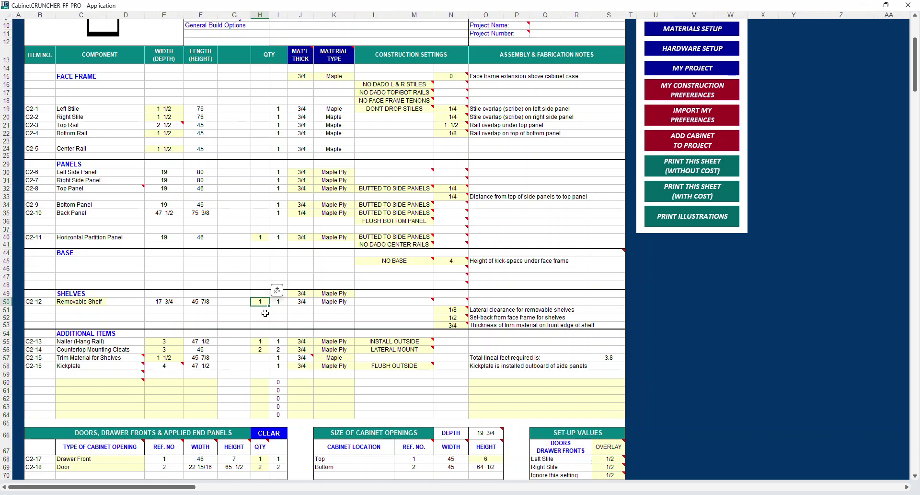
type("2")
key("Return")
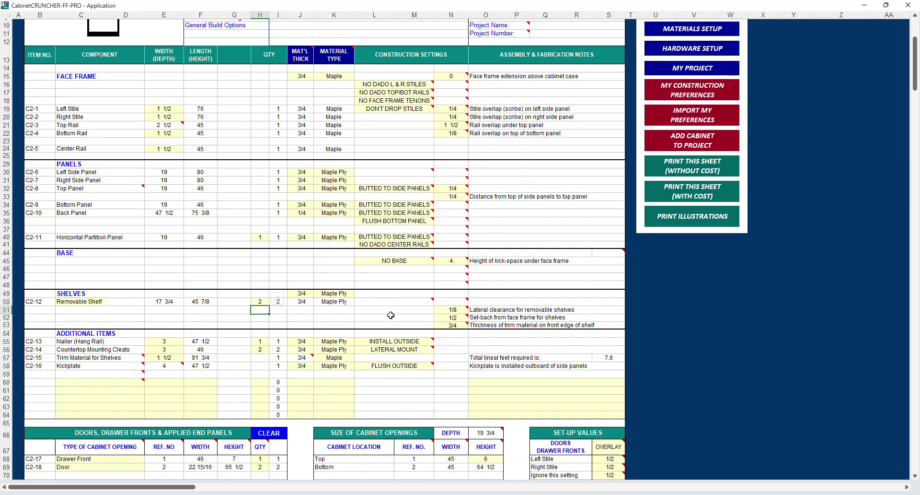
Make the top opening an Open Space with quantity 0
scroll(388, 316, "down", 7)
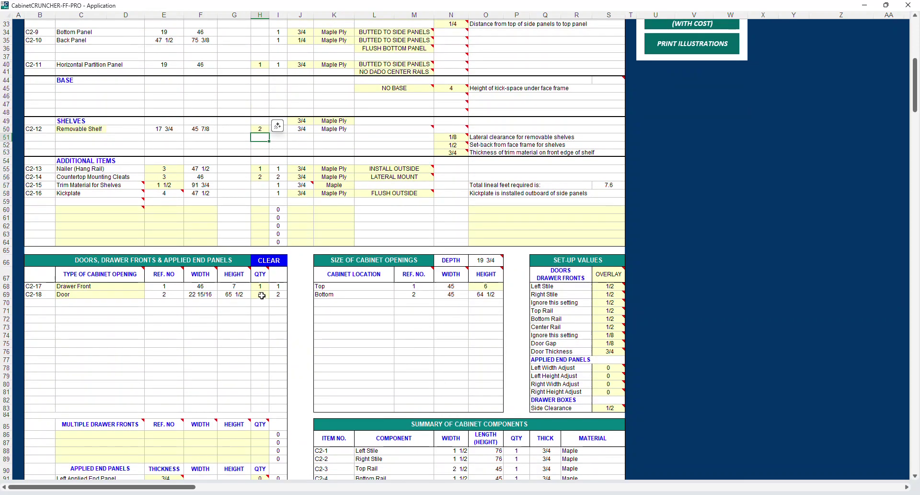
left_click(69, 286)
left_click(153, 286)
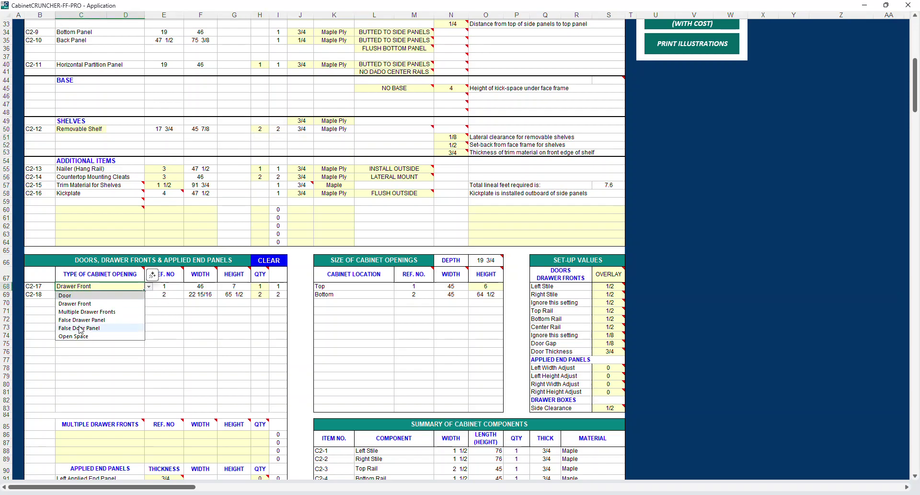
left_click(78, 335)
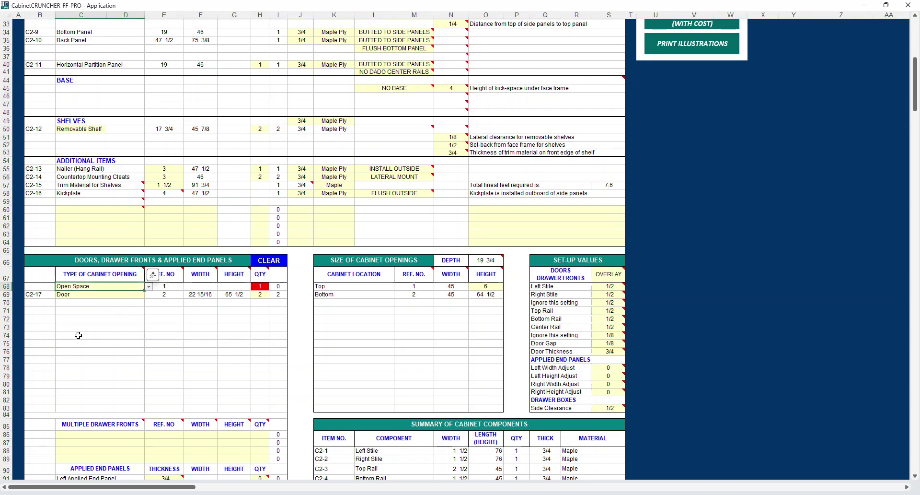
left_click(259, 286)
type("0")
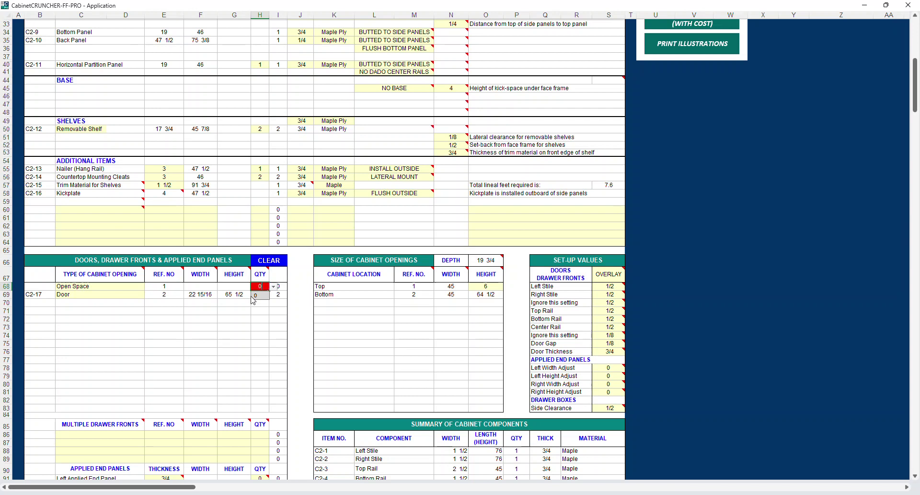
key("Return")
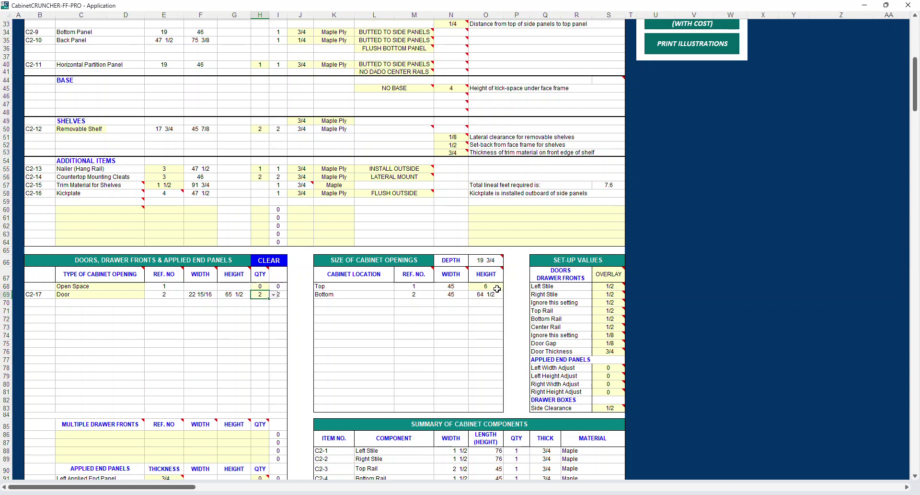
Set the top opening height to 40, leaving 30 1/2 for the doors
left_click(497, 288)
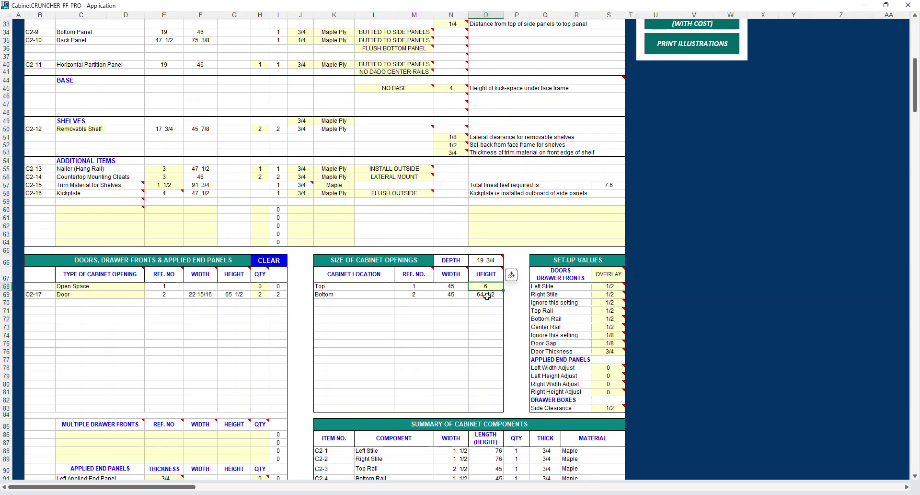
type("40")
key("Return")
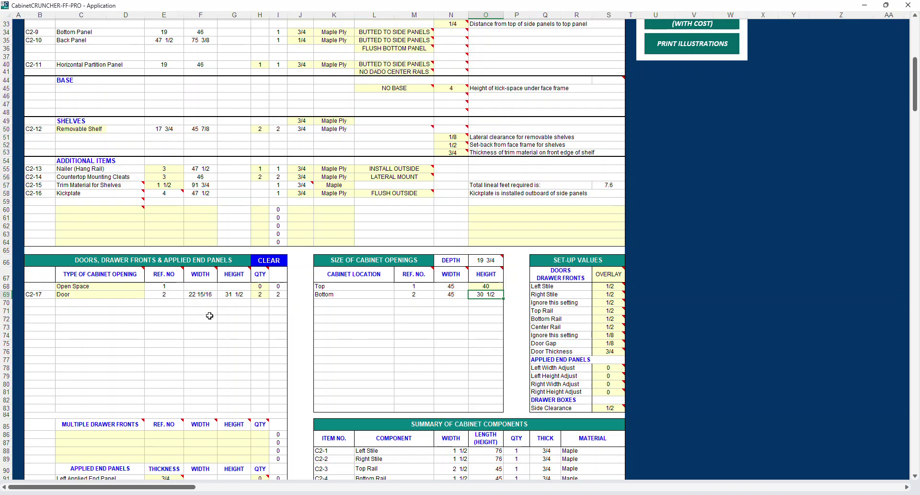
scroll(209, 315, "down", 7)
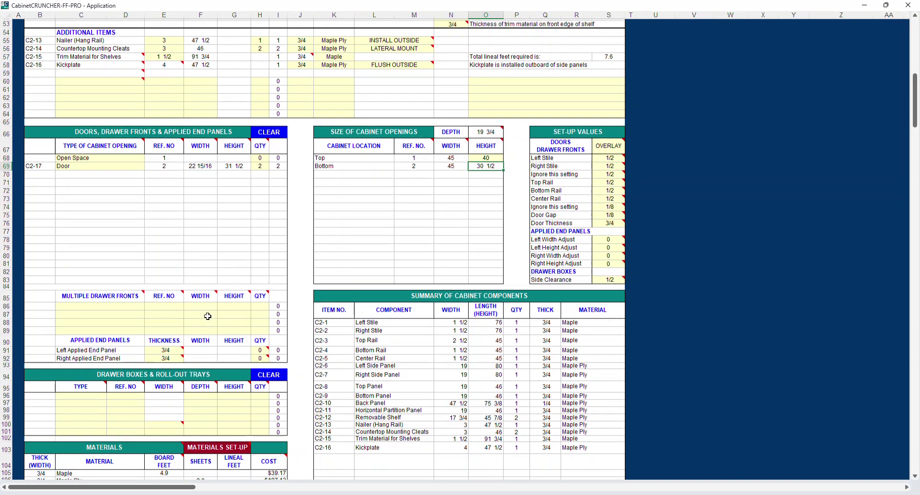
scroll(208, 316, "down", 2)
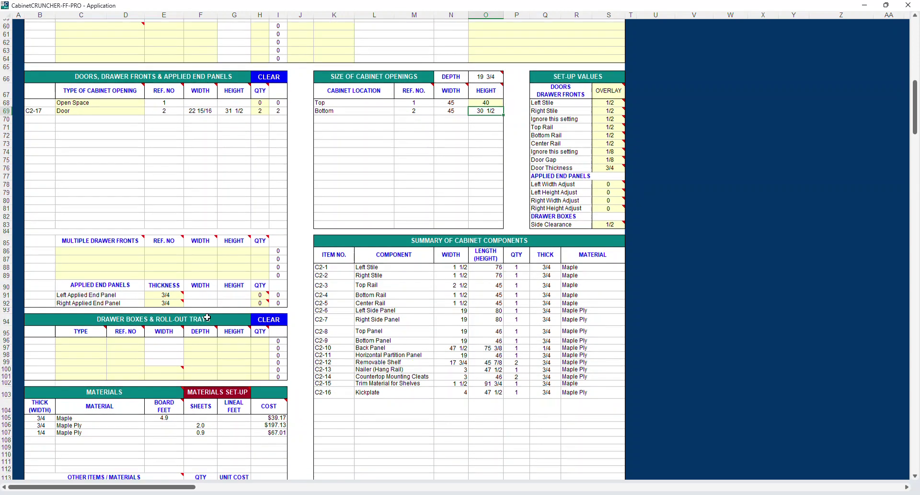
scroll(207, 318, "down", 4)
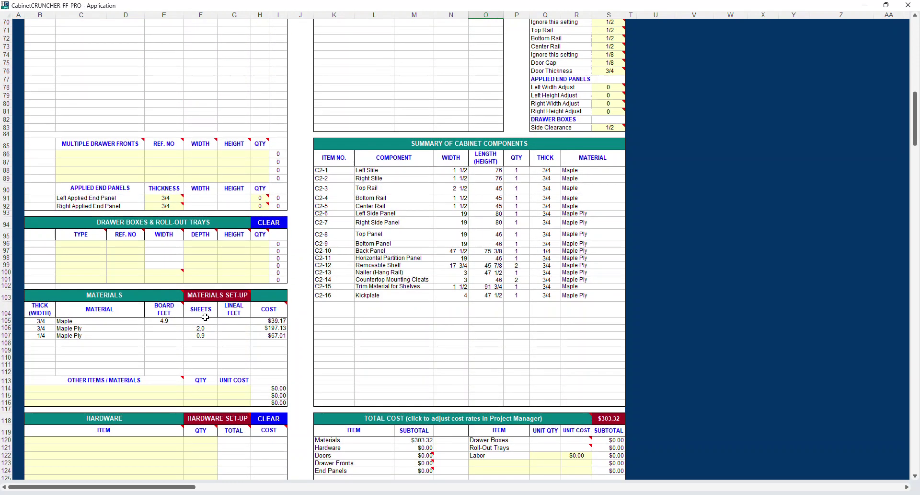
scroll(206, 317, "down", 2)
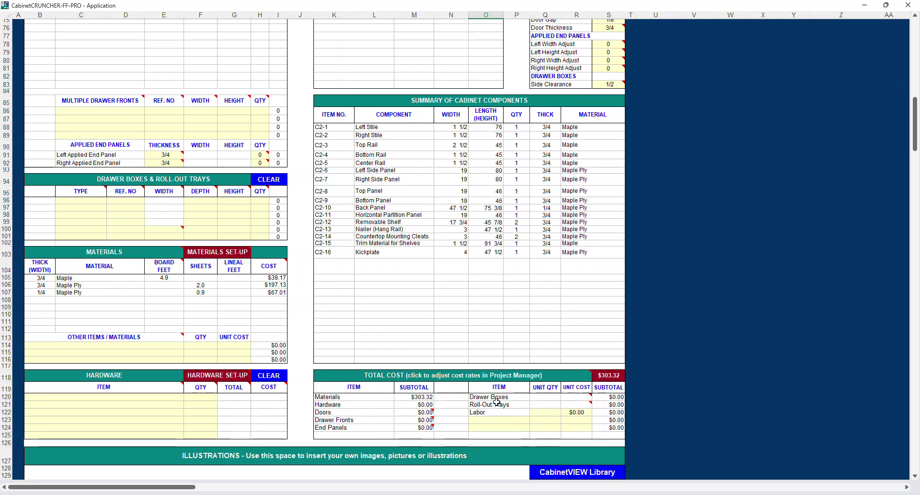
scroll(496, 399, "up", 15)
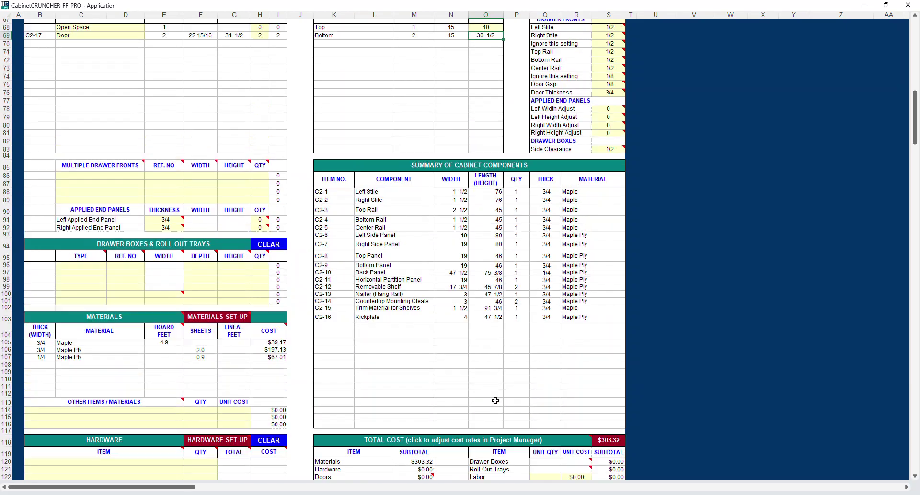
scroll(496, 400, "up", 5)
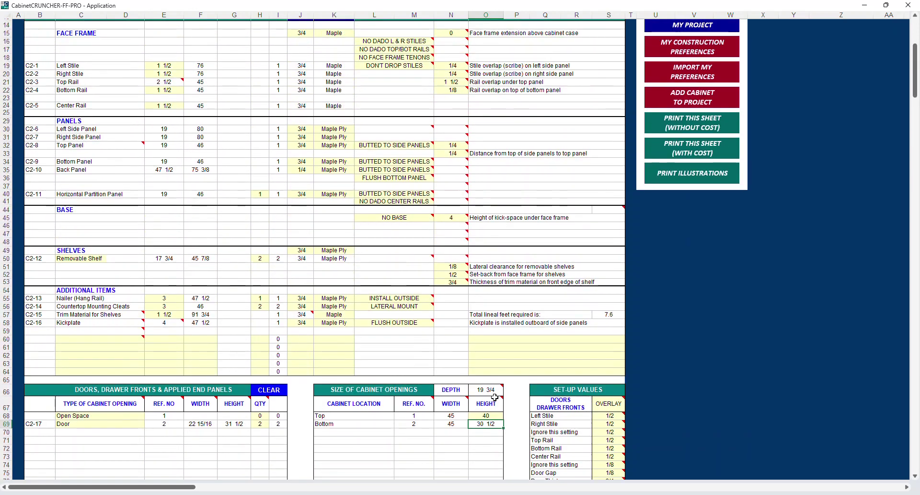
scroll(495, 399, "down", 10)
scroll(494, 397, "down", 1)
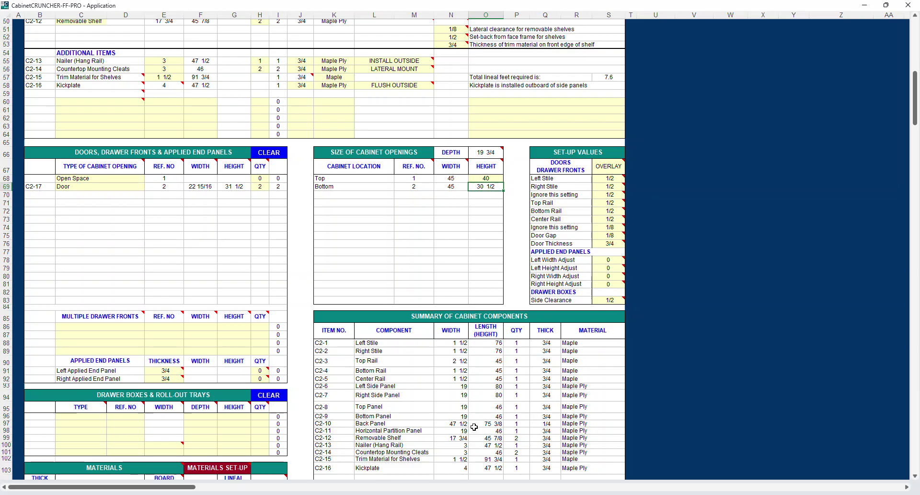
scroll(474, 427, "up", 7)
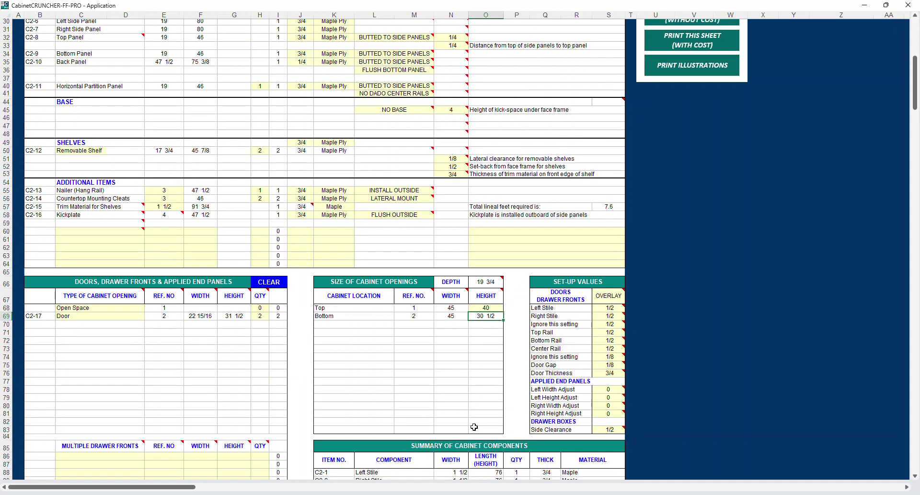
scroll(474, 427, "up", 10)
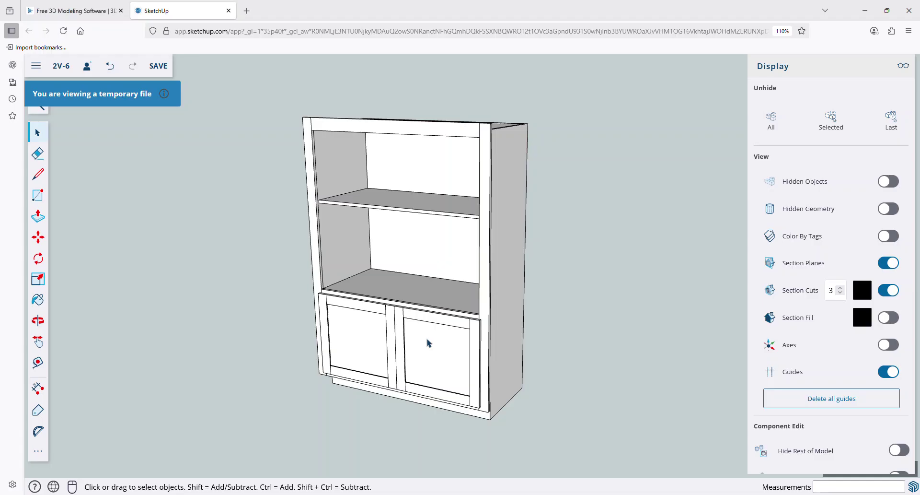
key("o")
left_click_drag(428, 341, 404, 228)
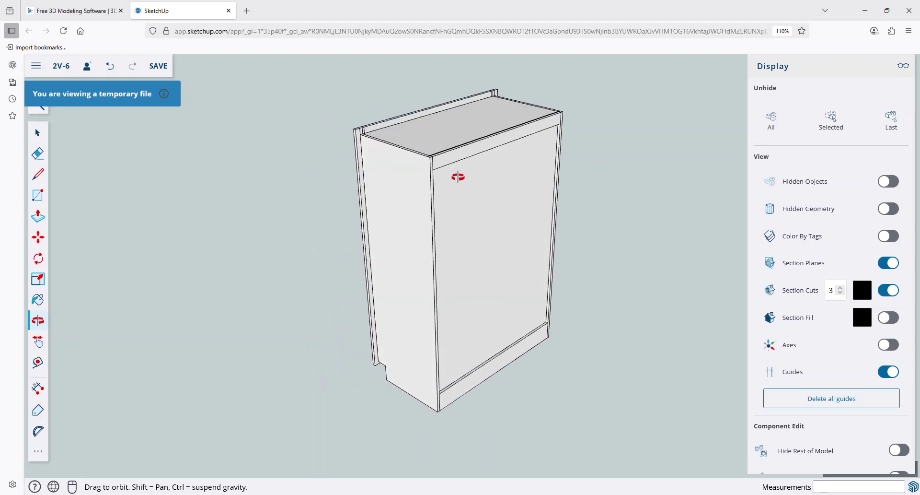
scroll(456, 179, "up", 2)
left_click_drag(330, 310, 379, 292)
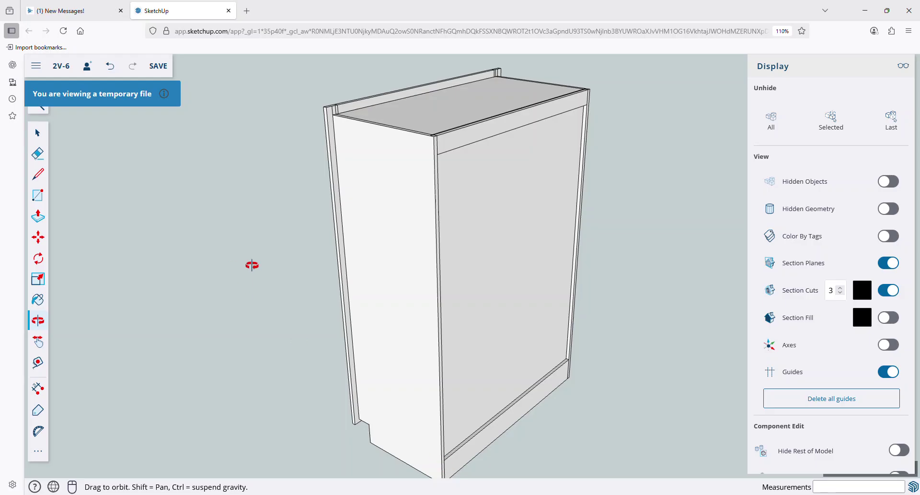
left_click_drag(250, 267, 421, 279)
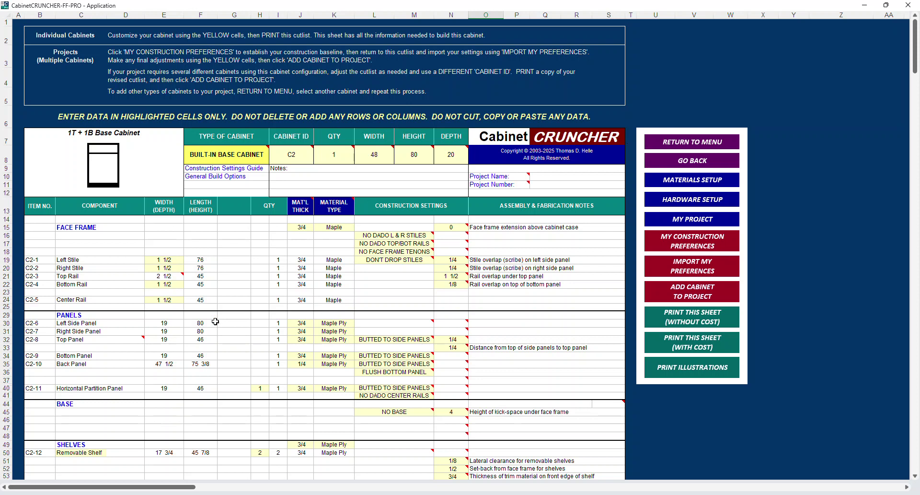
Go from the main menu through My Build Preferences to Help Me Decide and pick option R5
left_click(676, 144)
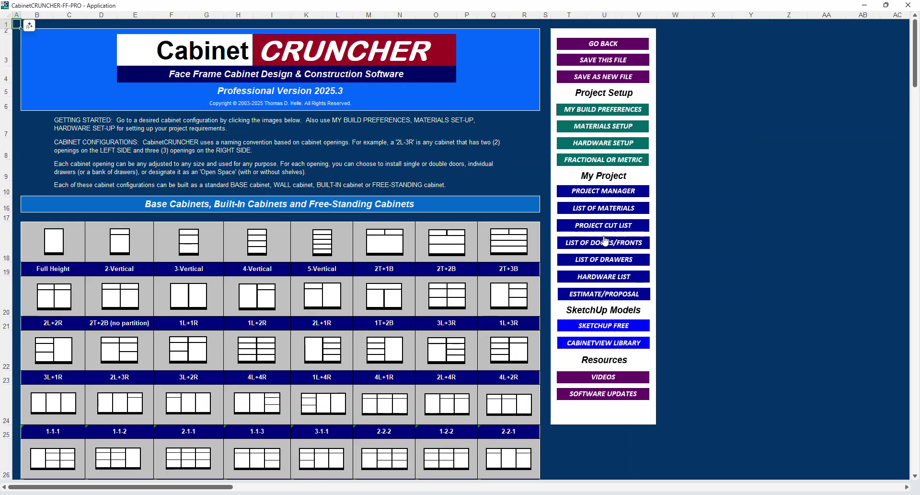
left_click(606, 110)
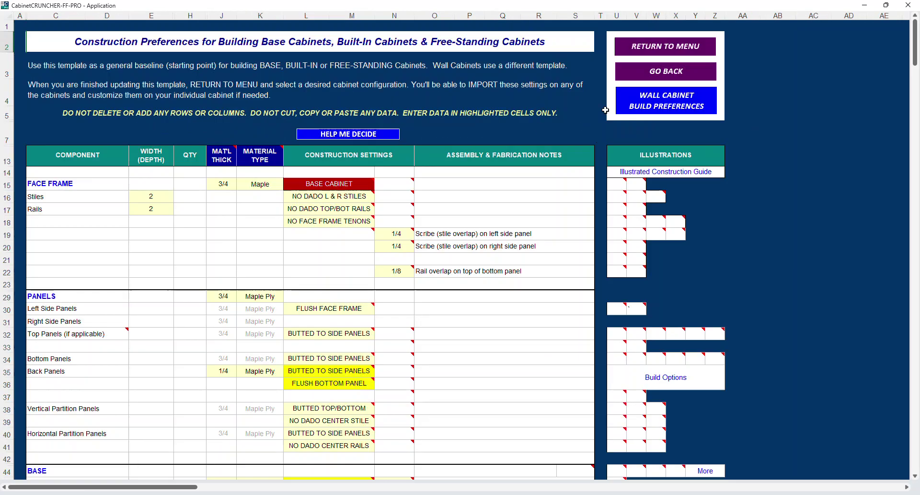
left_click(348, 134)
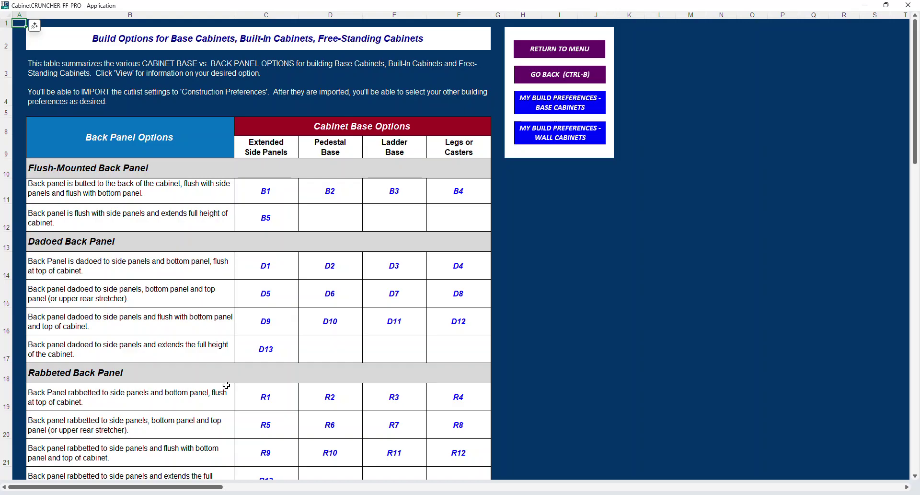
scroll(311, 415, "down", 1)
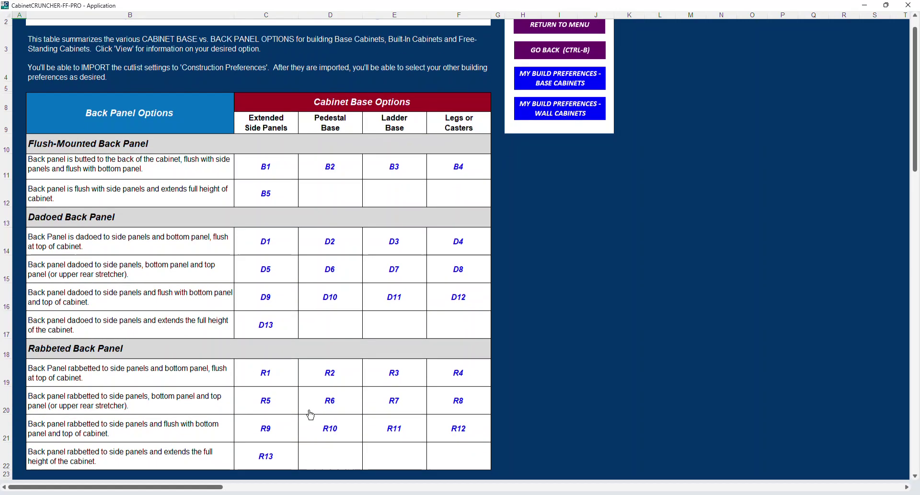
scroll(311, 415, "down", 1)
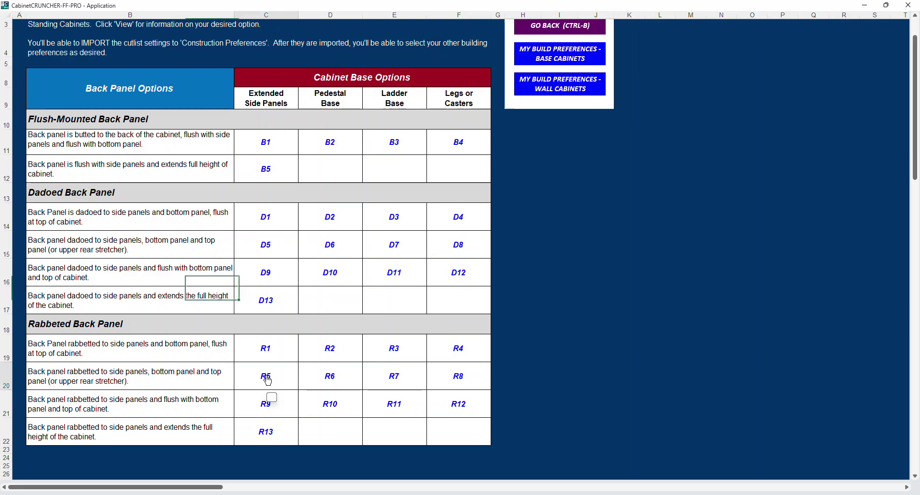
left_click(267, 378)
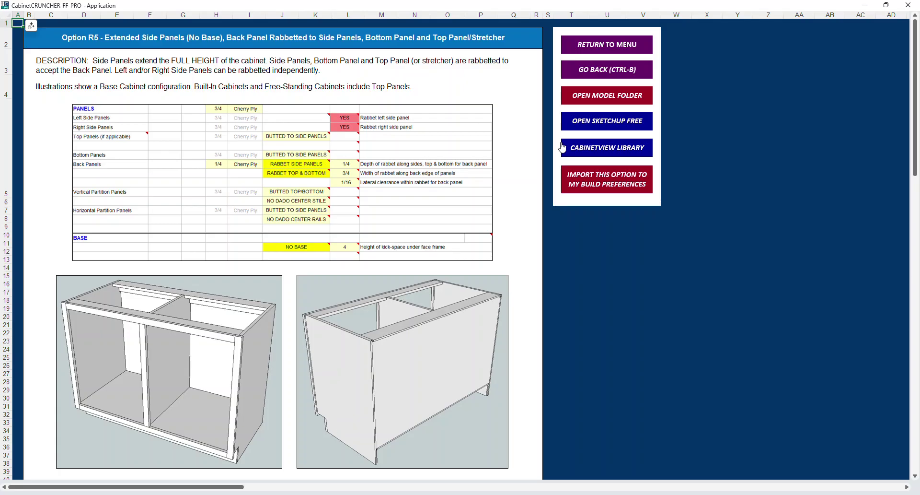
Open the R5 model folder with the 1-Bay through 4-Bay R5.skp files
left_click(592, 95)
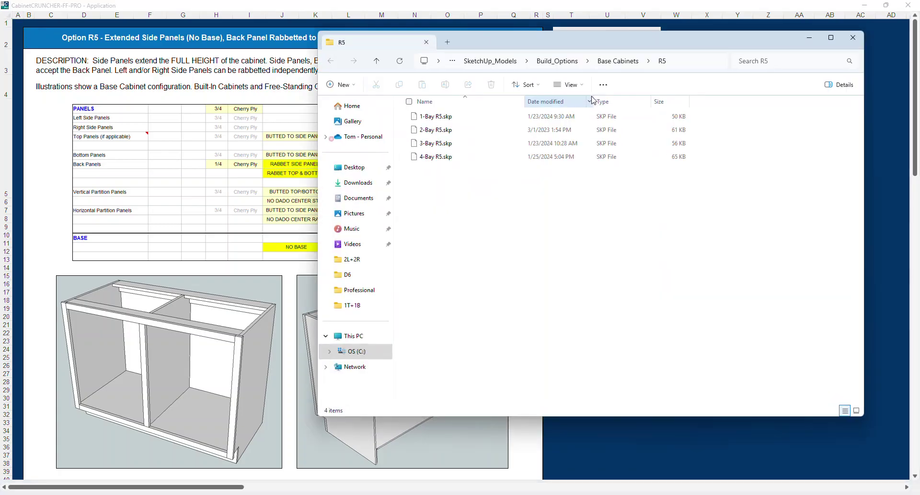